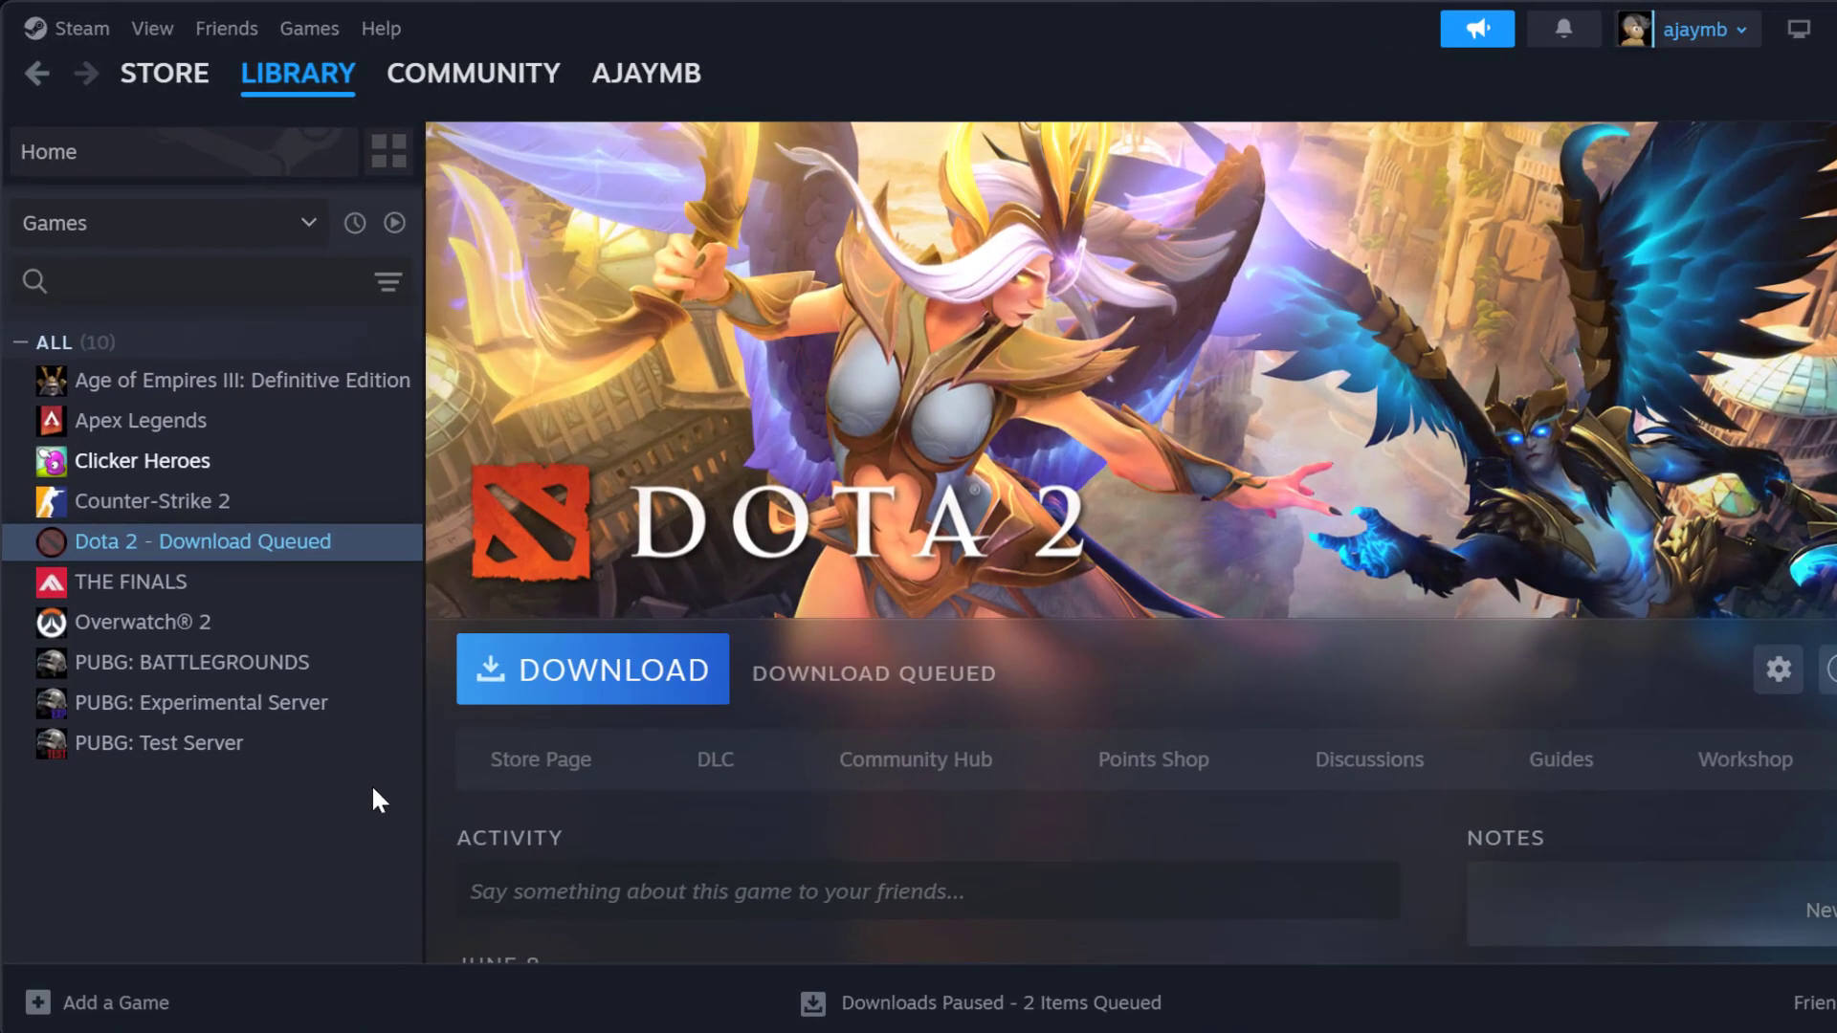
Verify the integrity of the installed game files for Clicker Heroes in its game properties
right_click(138, 474)
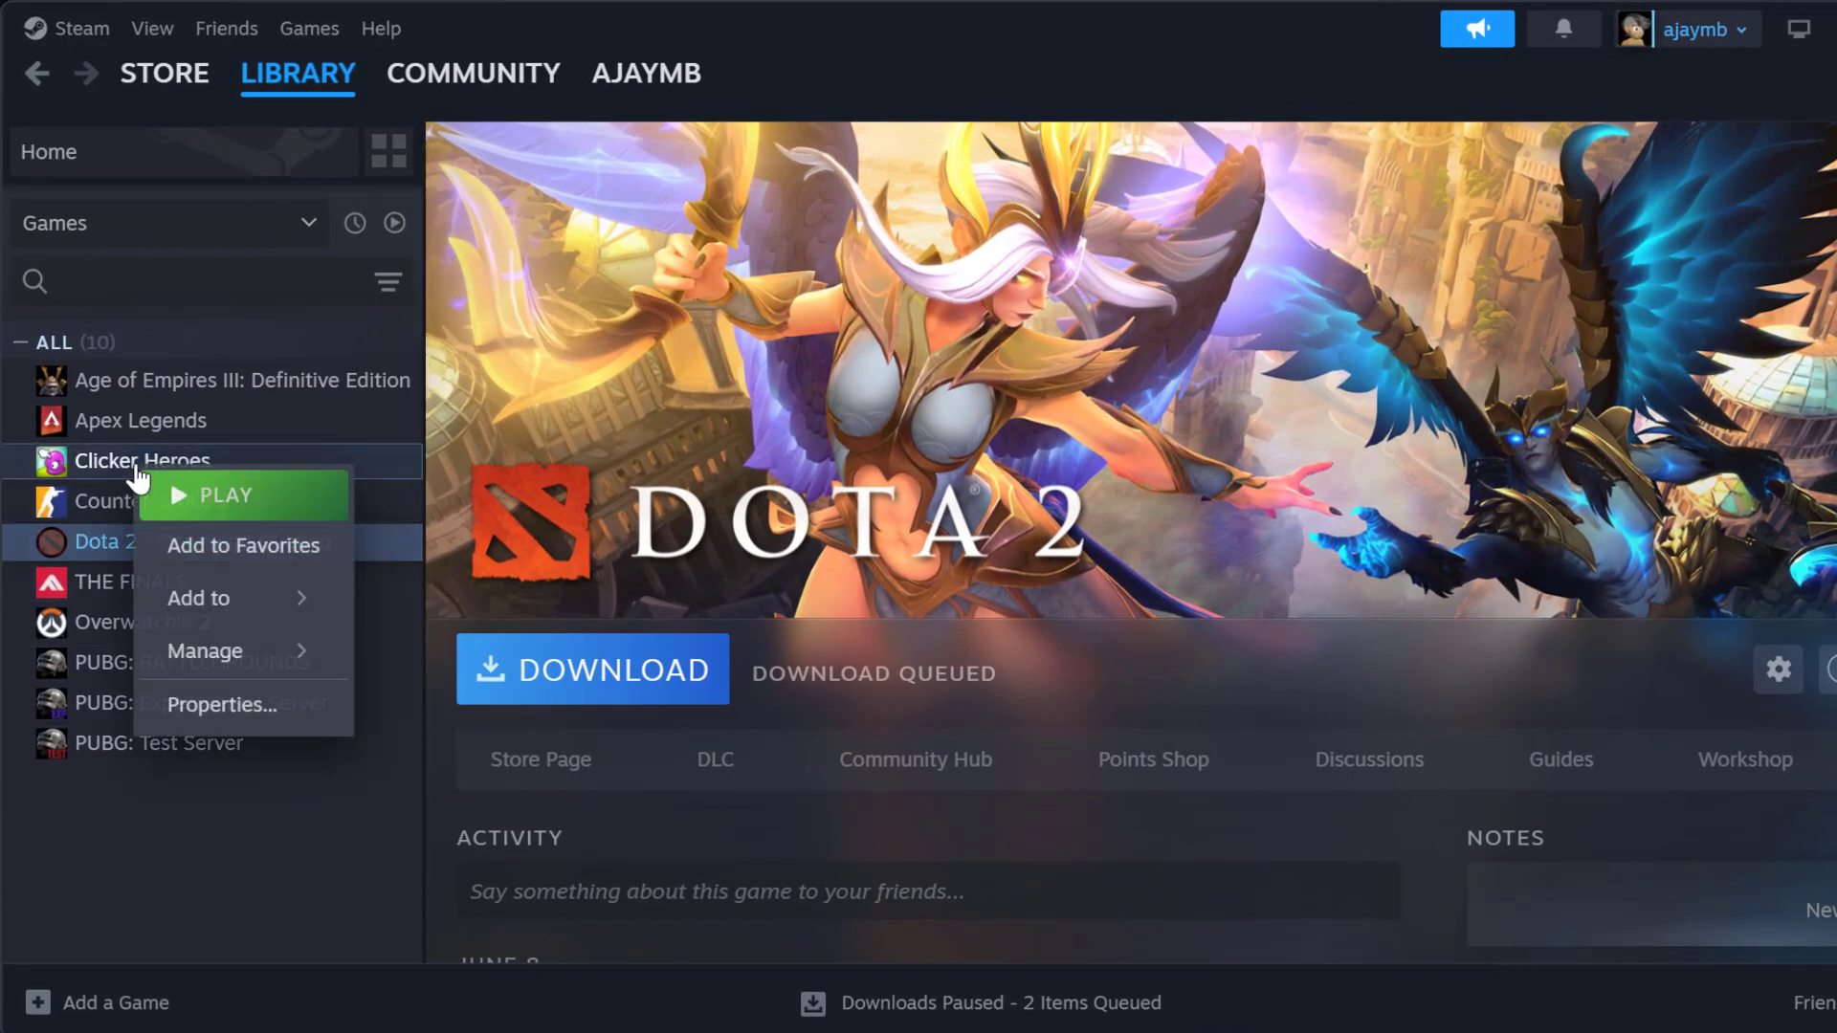
click(214, 699)
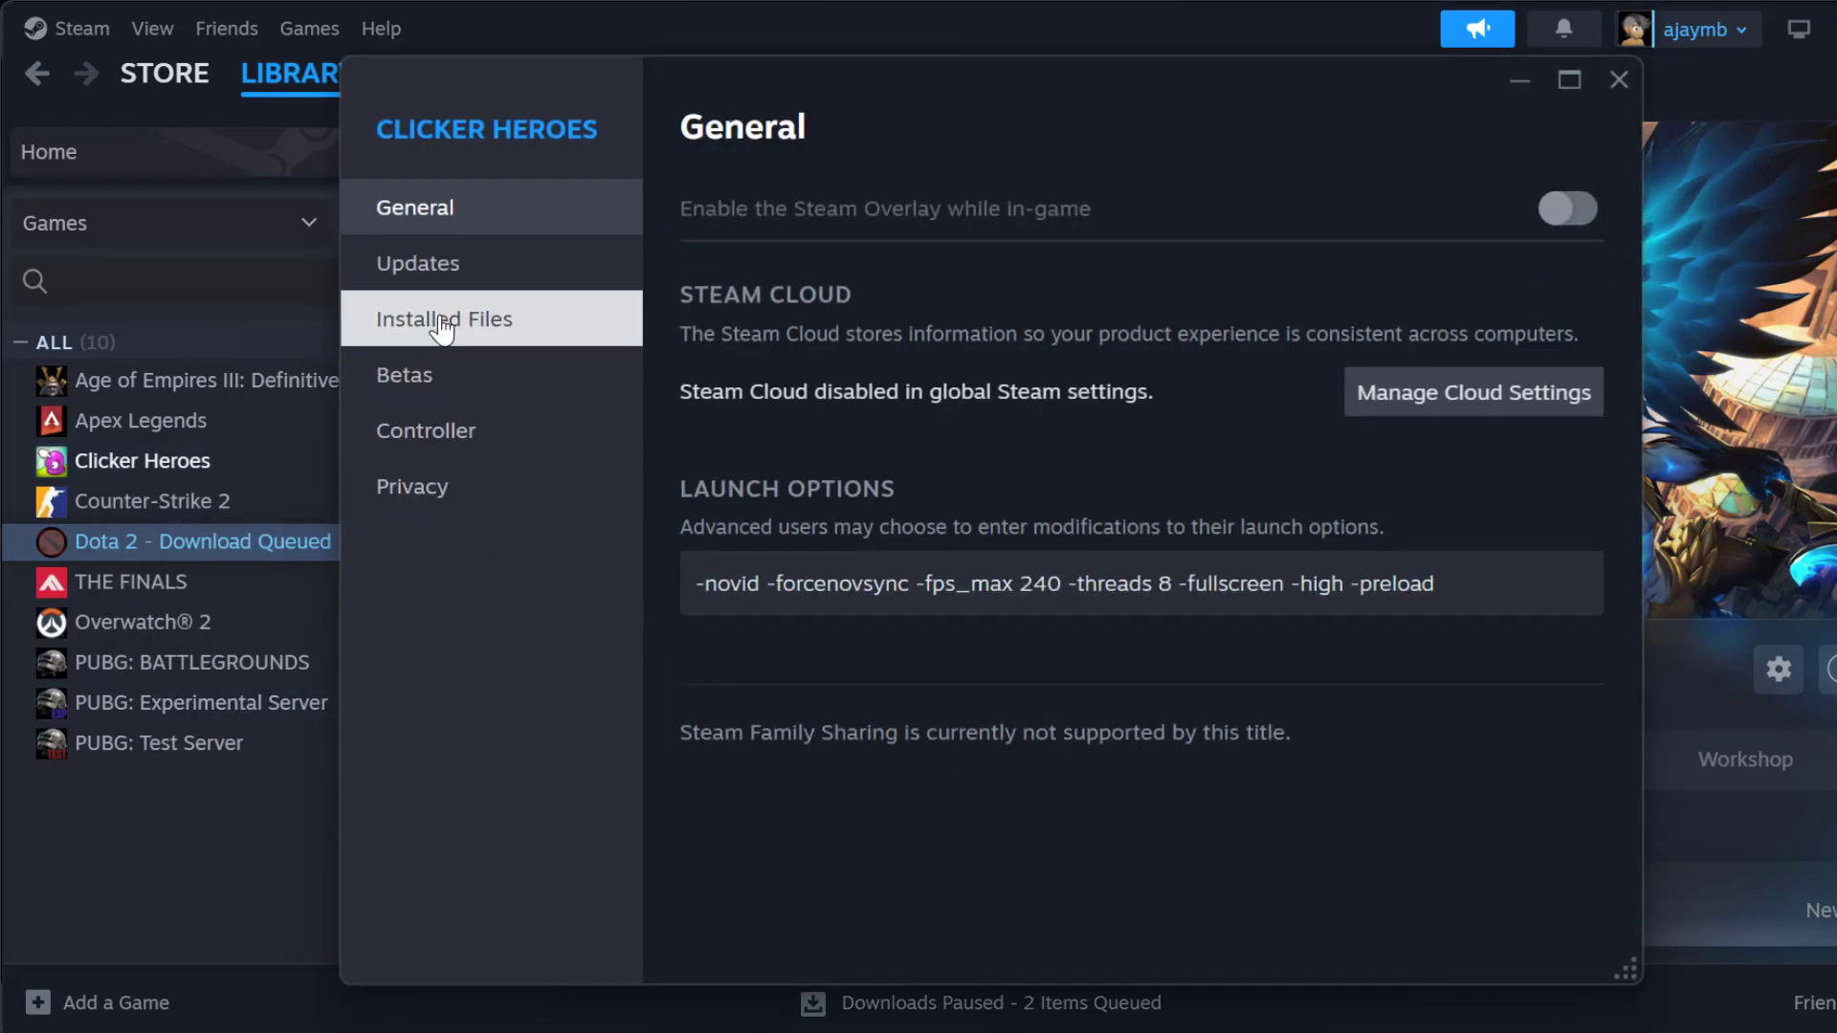
click(470, 326)
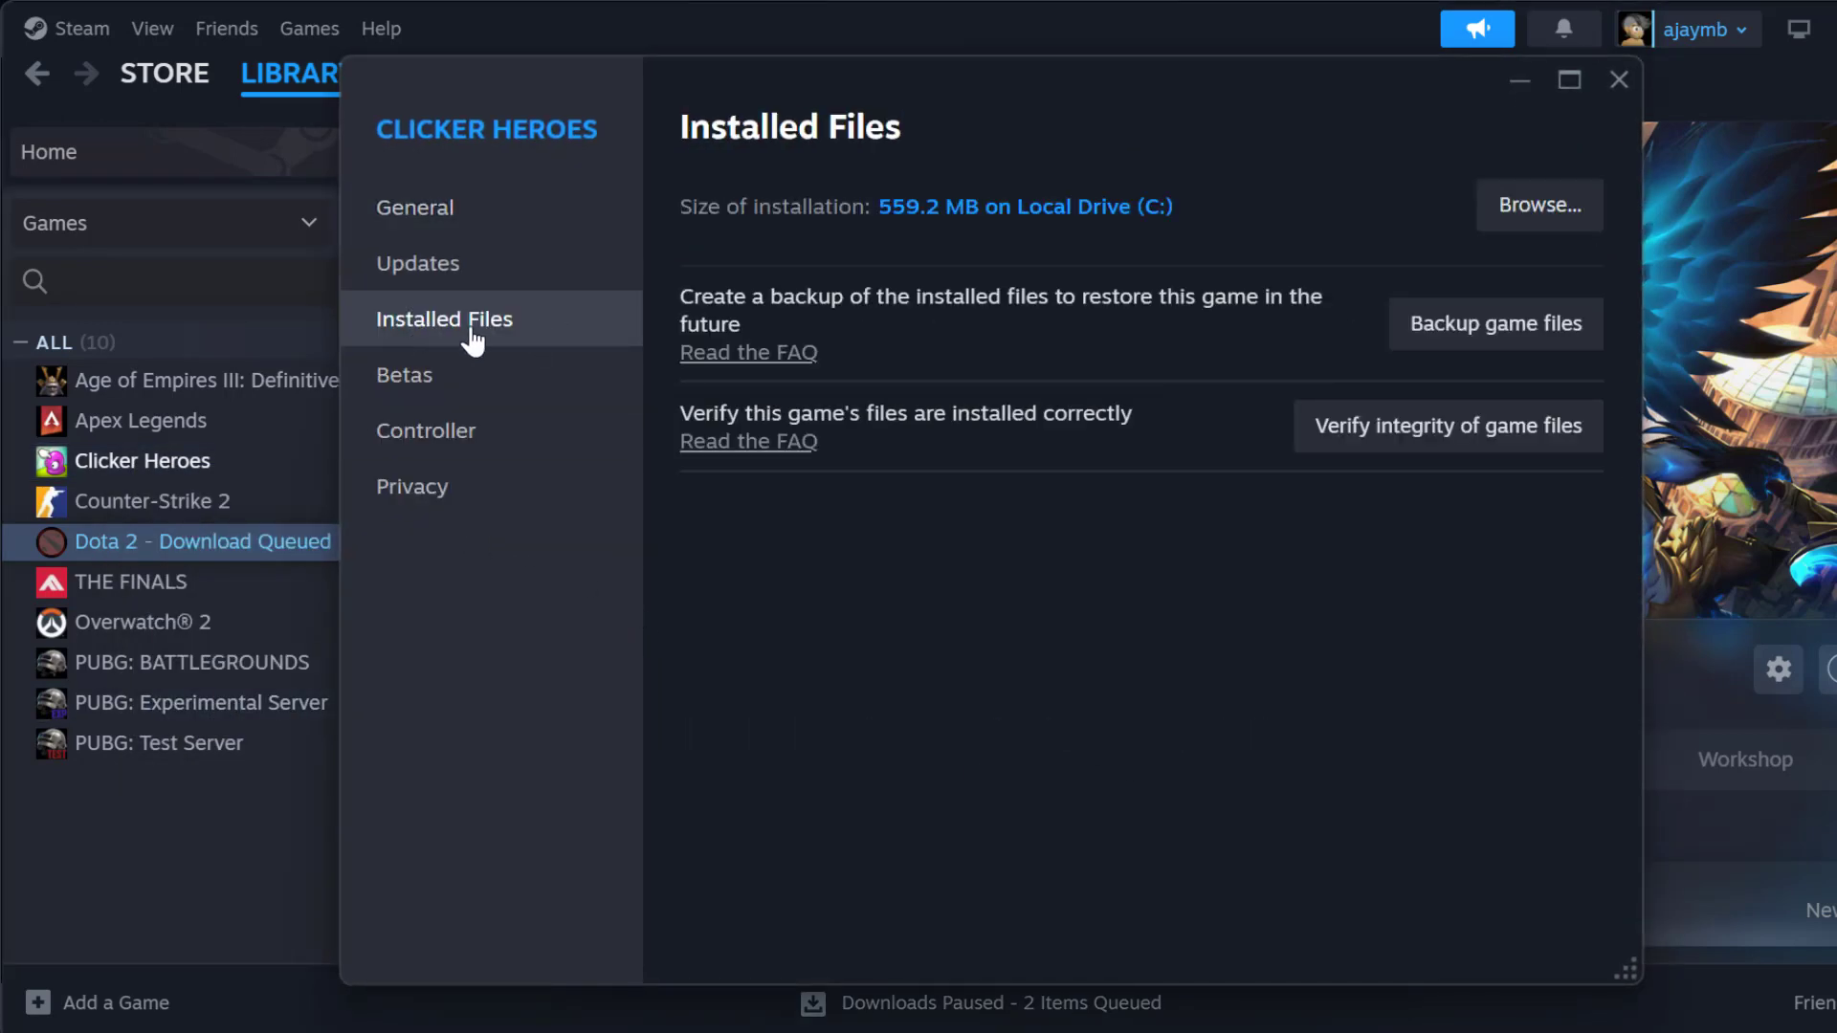
click(1502, 436)
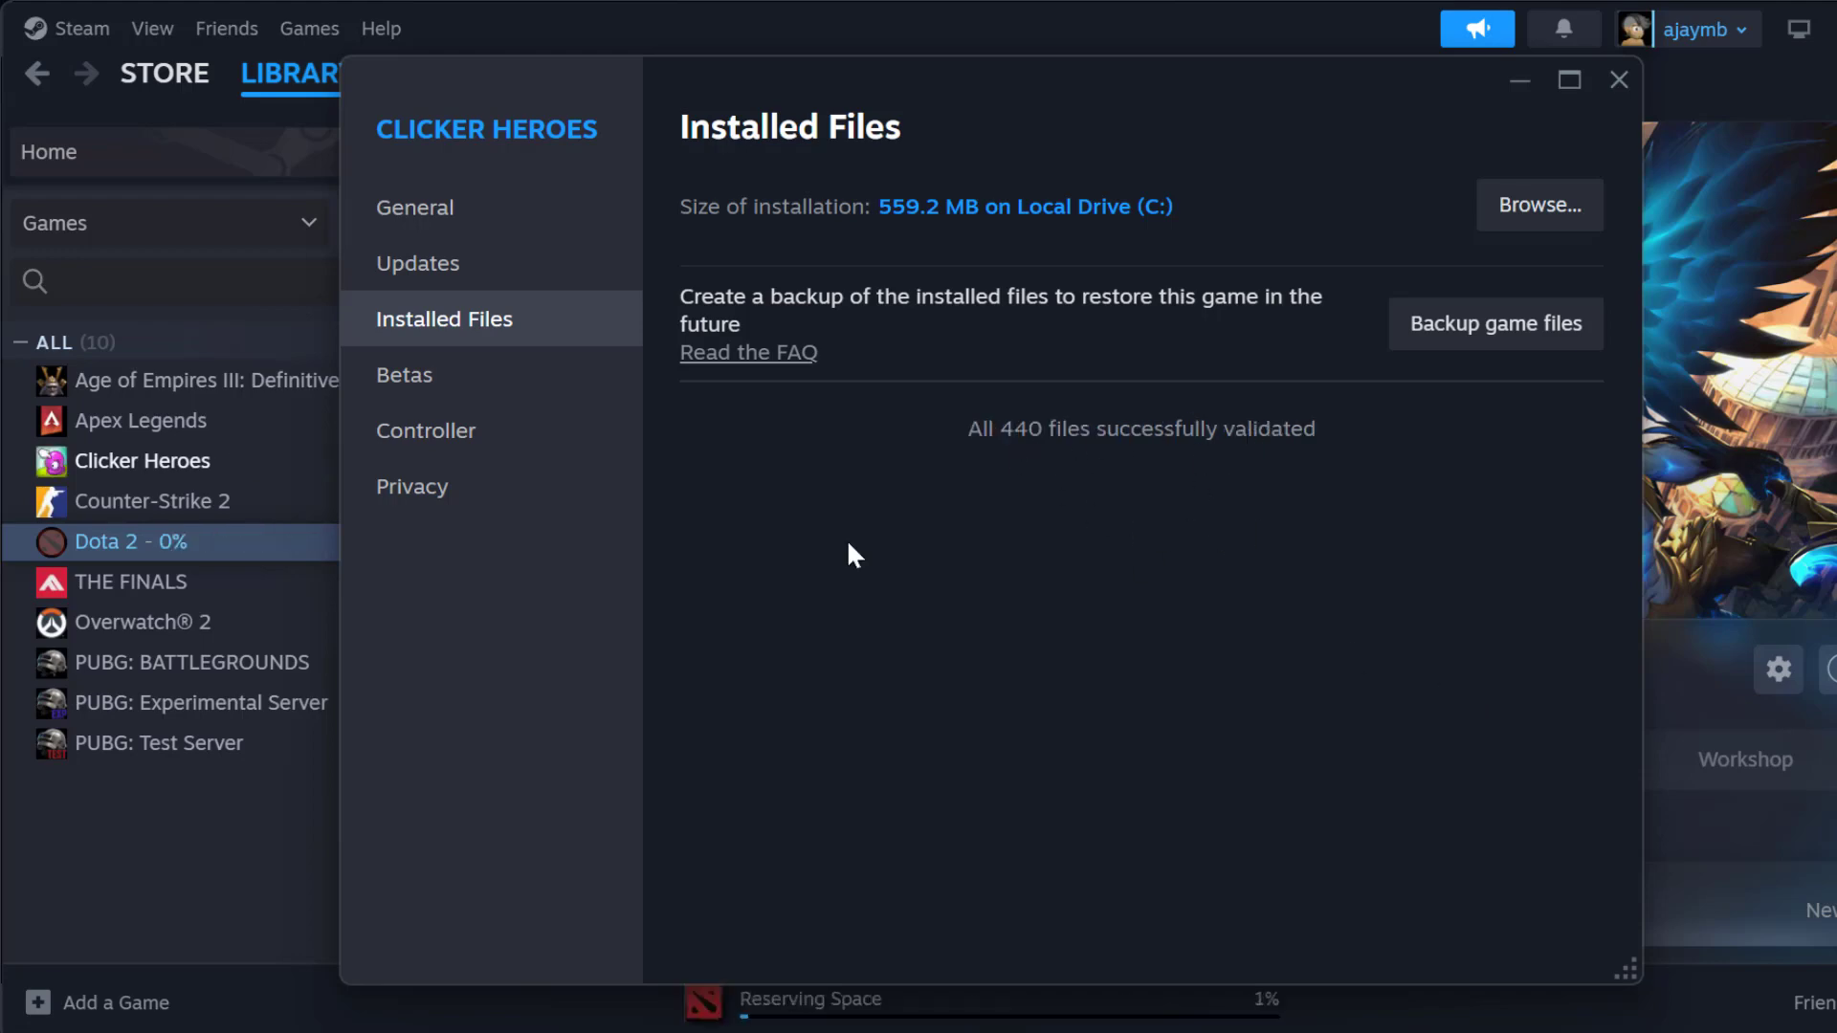
Return to the general game properties and copy the launch options "-high -windowed" from New Text Document.txt in Notepad
click(498, 222)
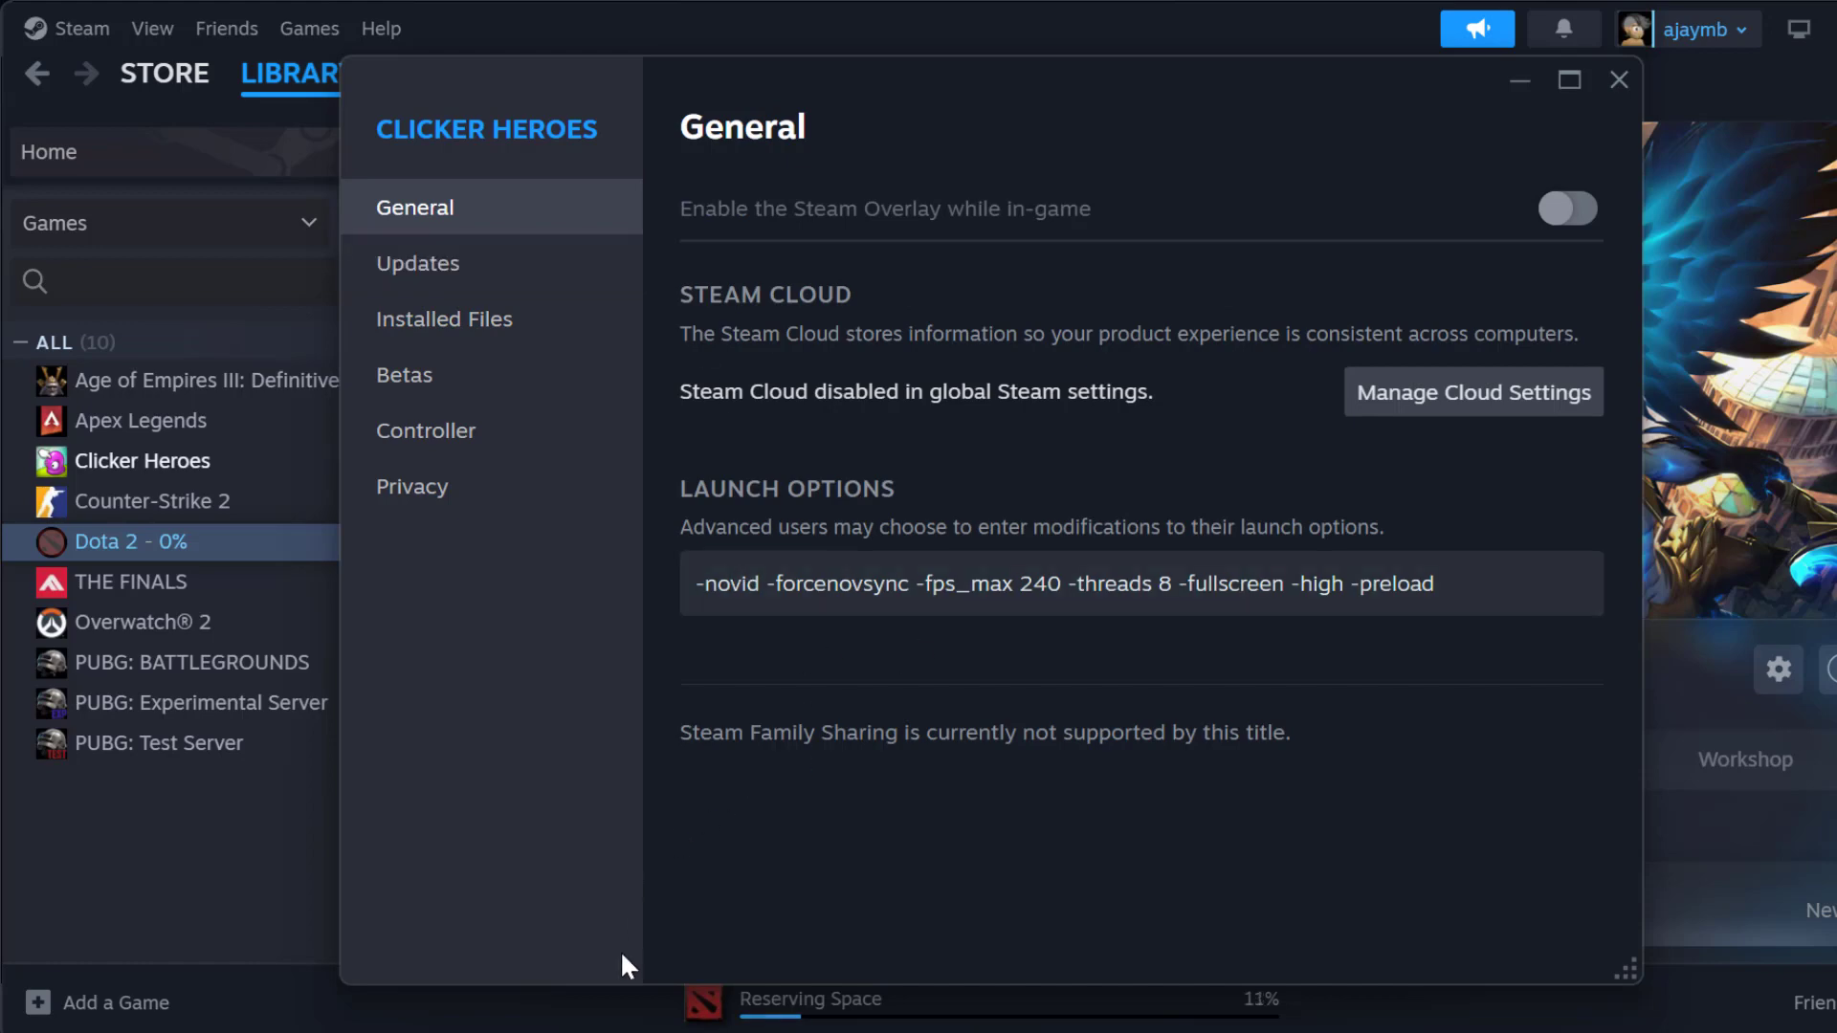
click(727, 1031)
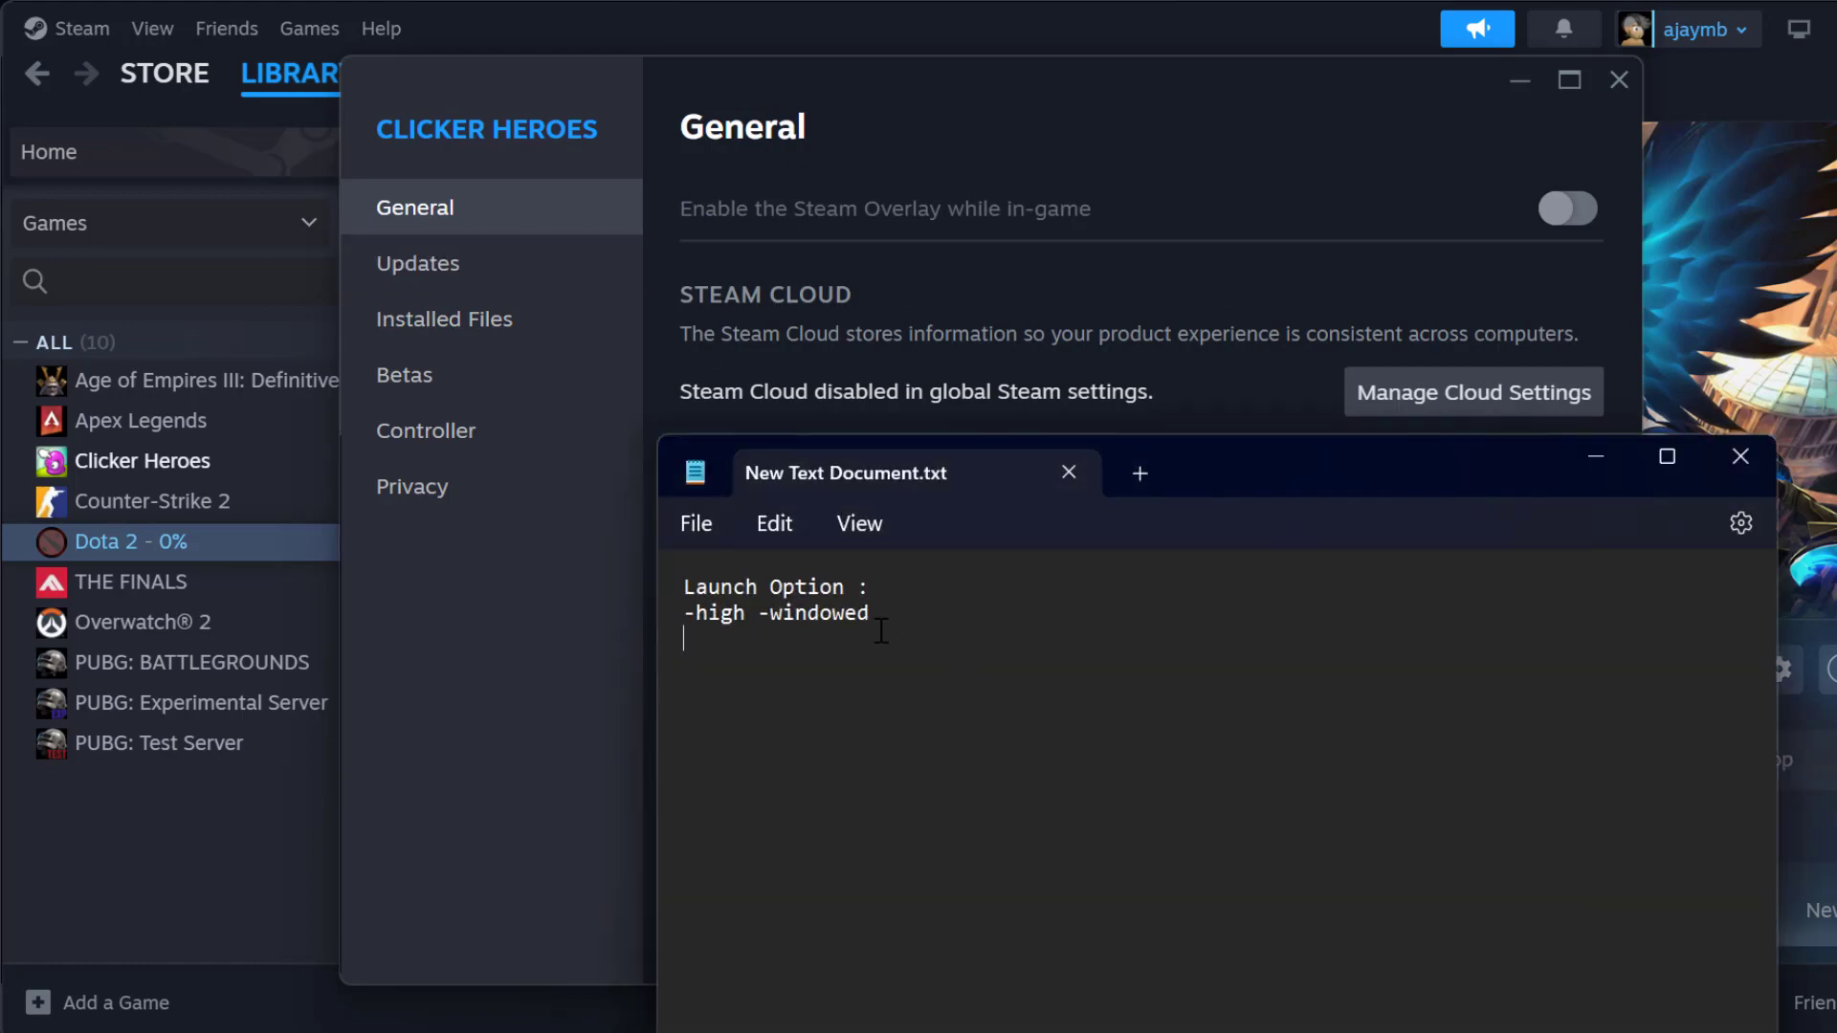
triple_click(873, 613)
right_click(870, 608)
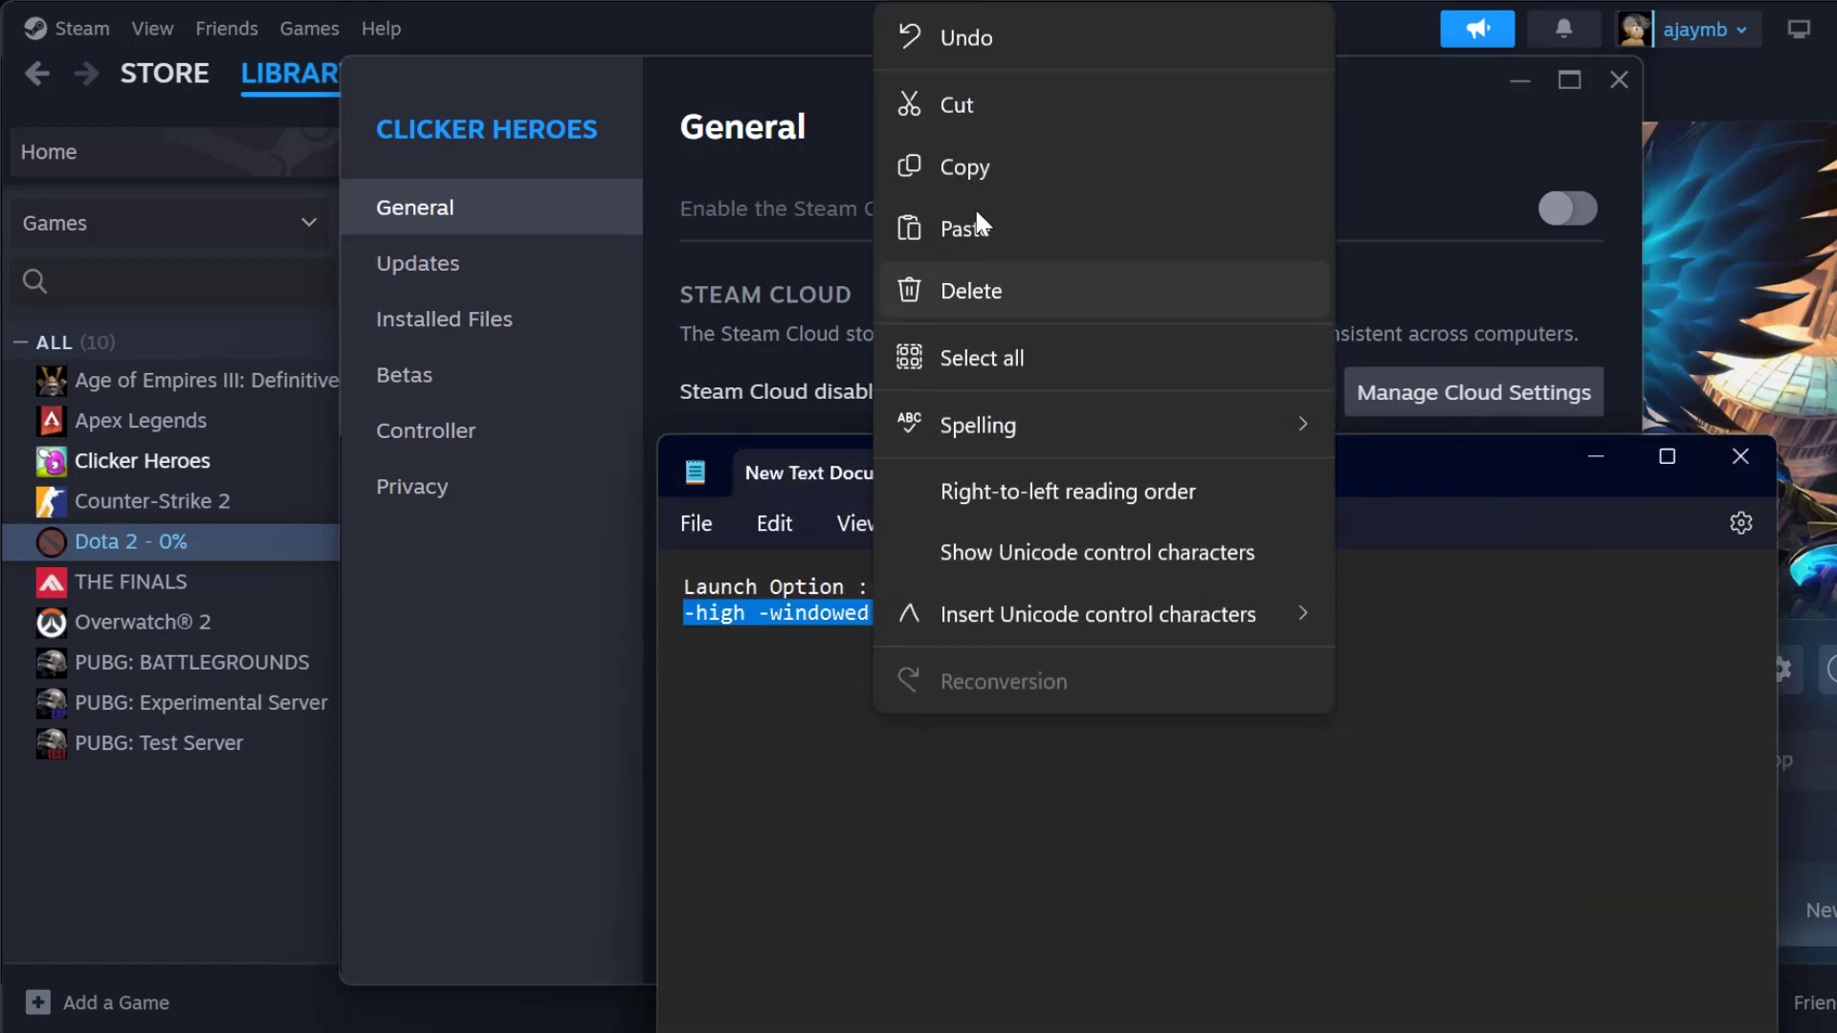
click(989, 168)
click(1595, 456)
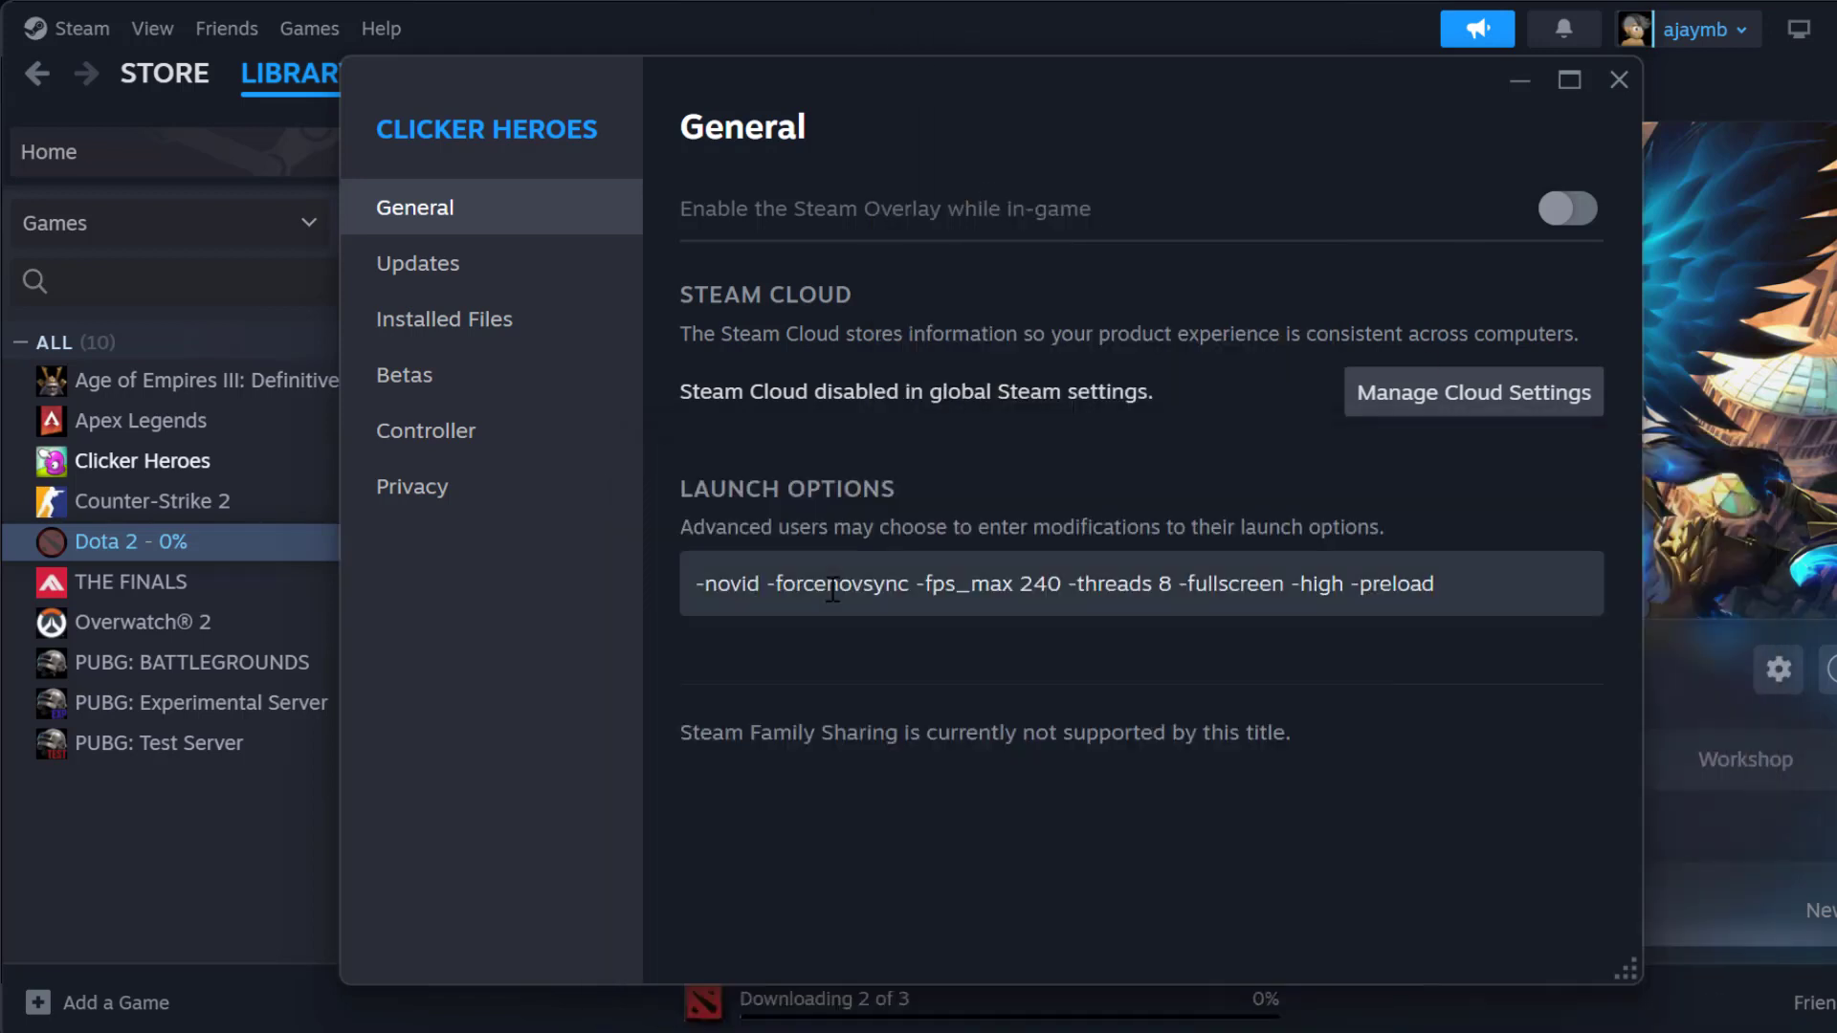
Replace the Clicker Heroes launch options with "-high -windowed", then close the properties and minimize Steam
triple_click(1093, 586)
right_click(937, 588)
click(1480, 584)
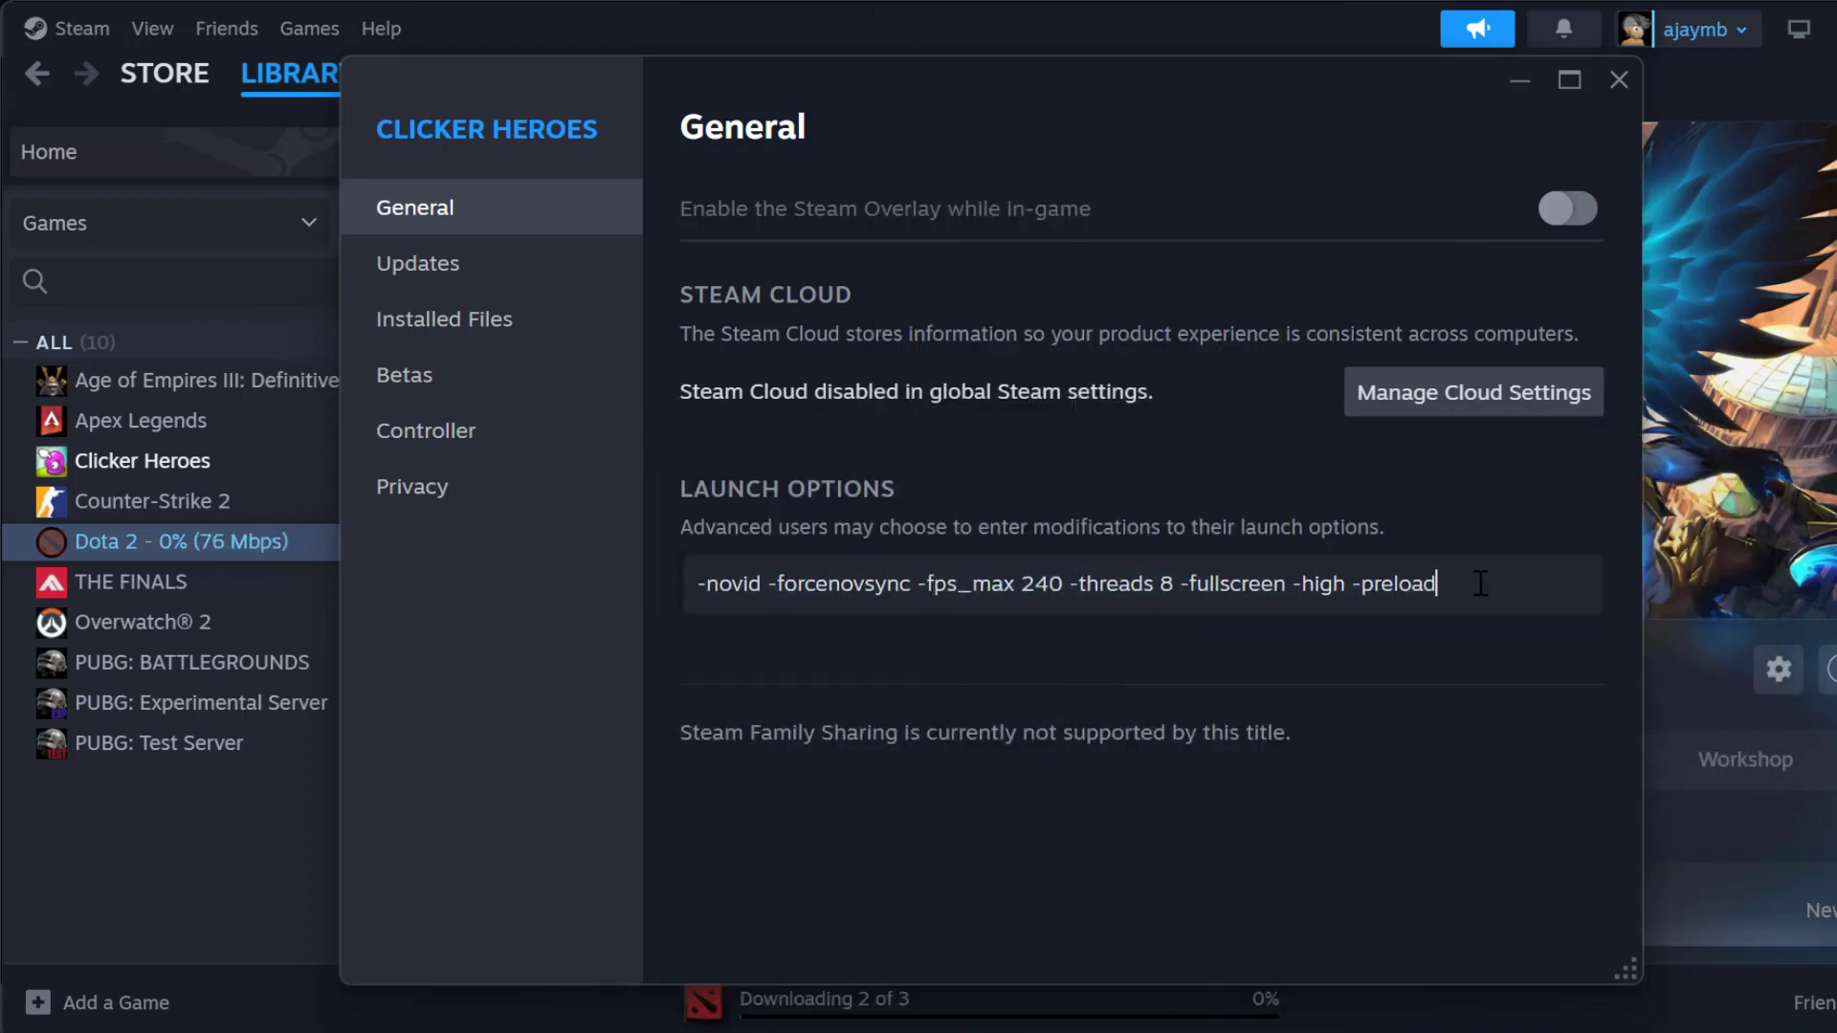
drag(1479, 583, 688, 602)
key(BackSpace)
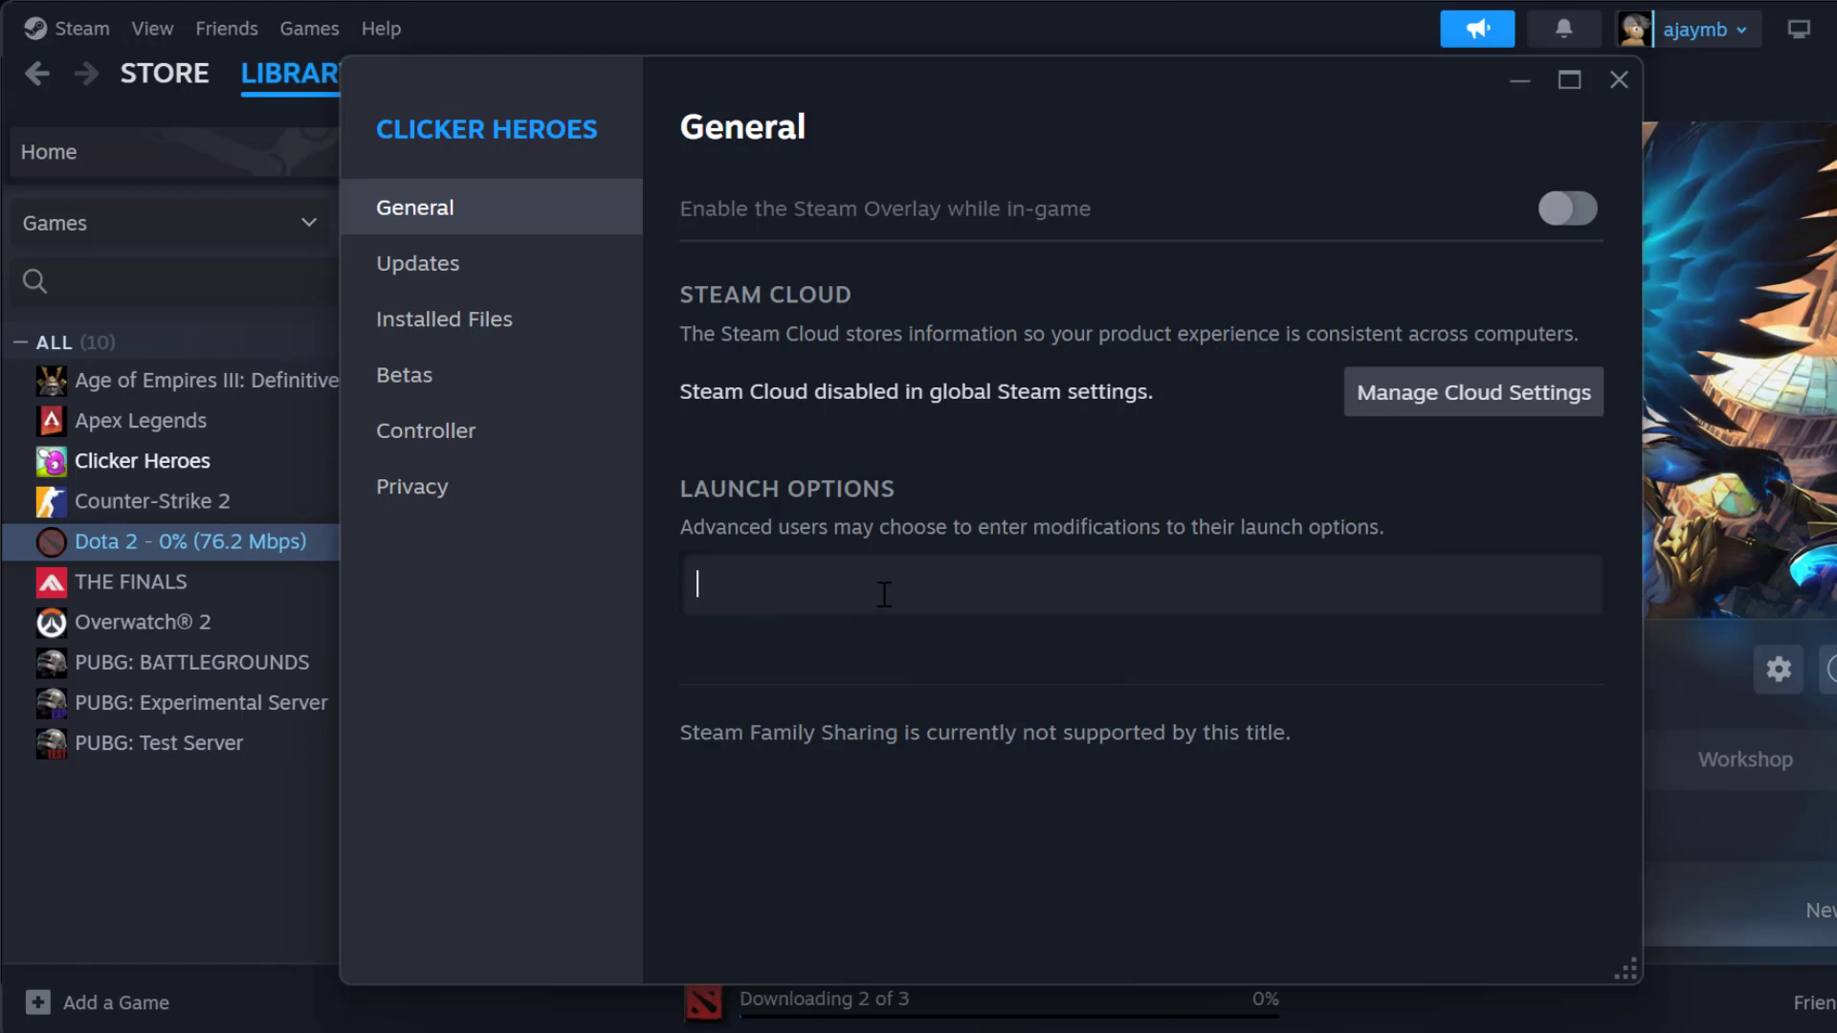
right_click(882, 597)
click(909, 617)
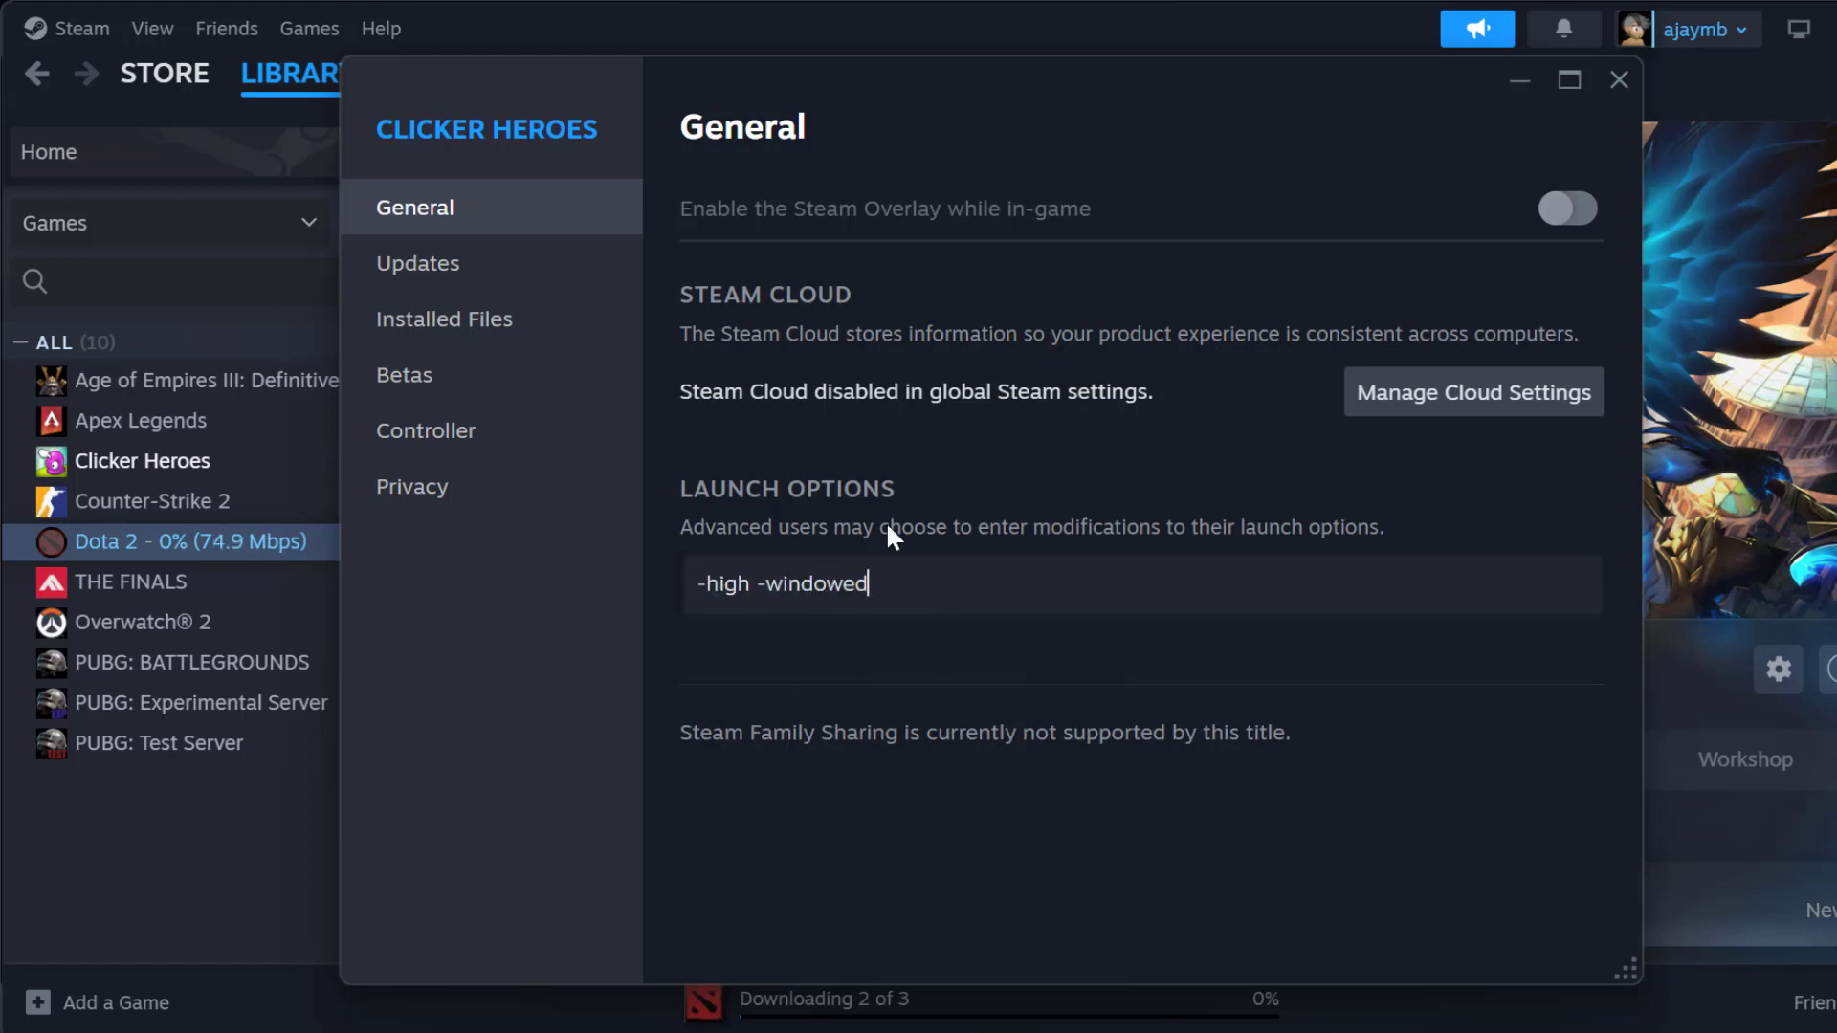
click(1232, 463)
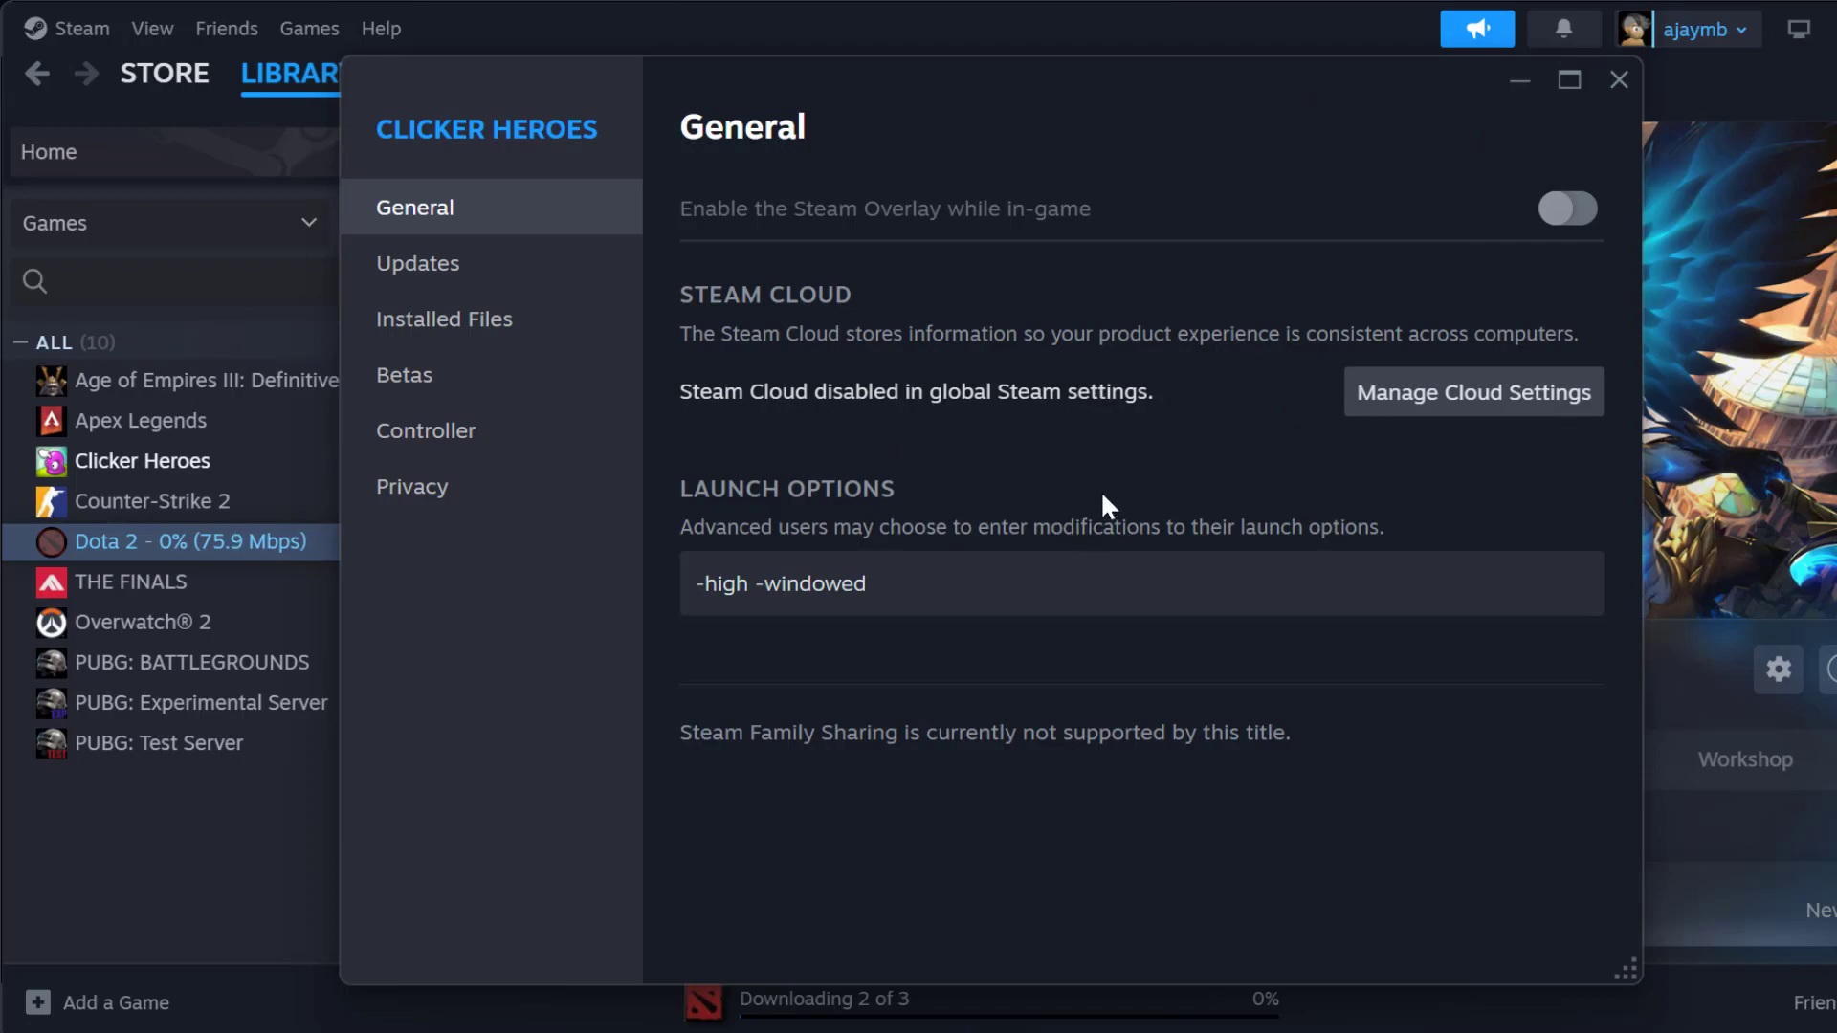
click(1618, 80)
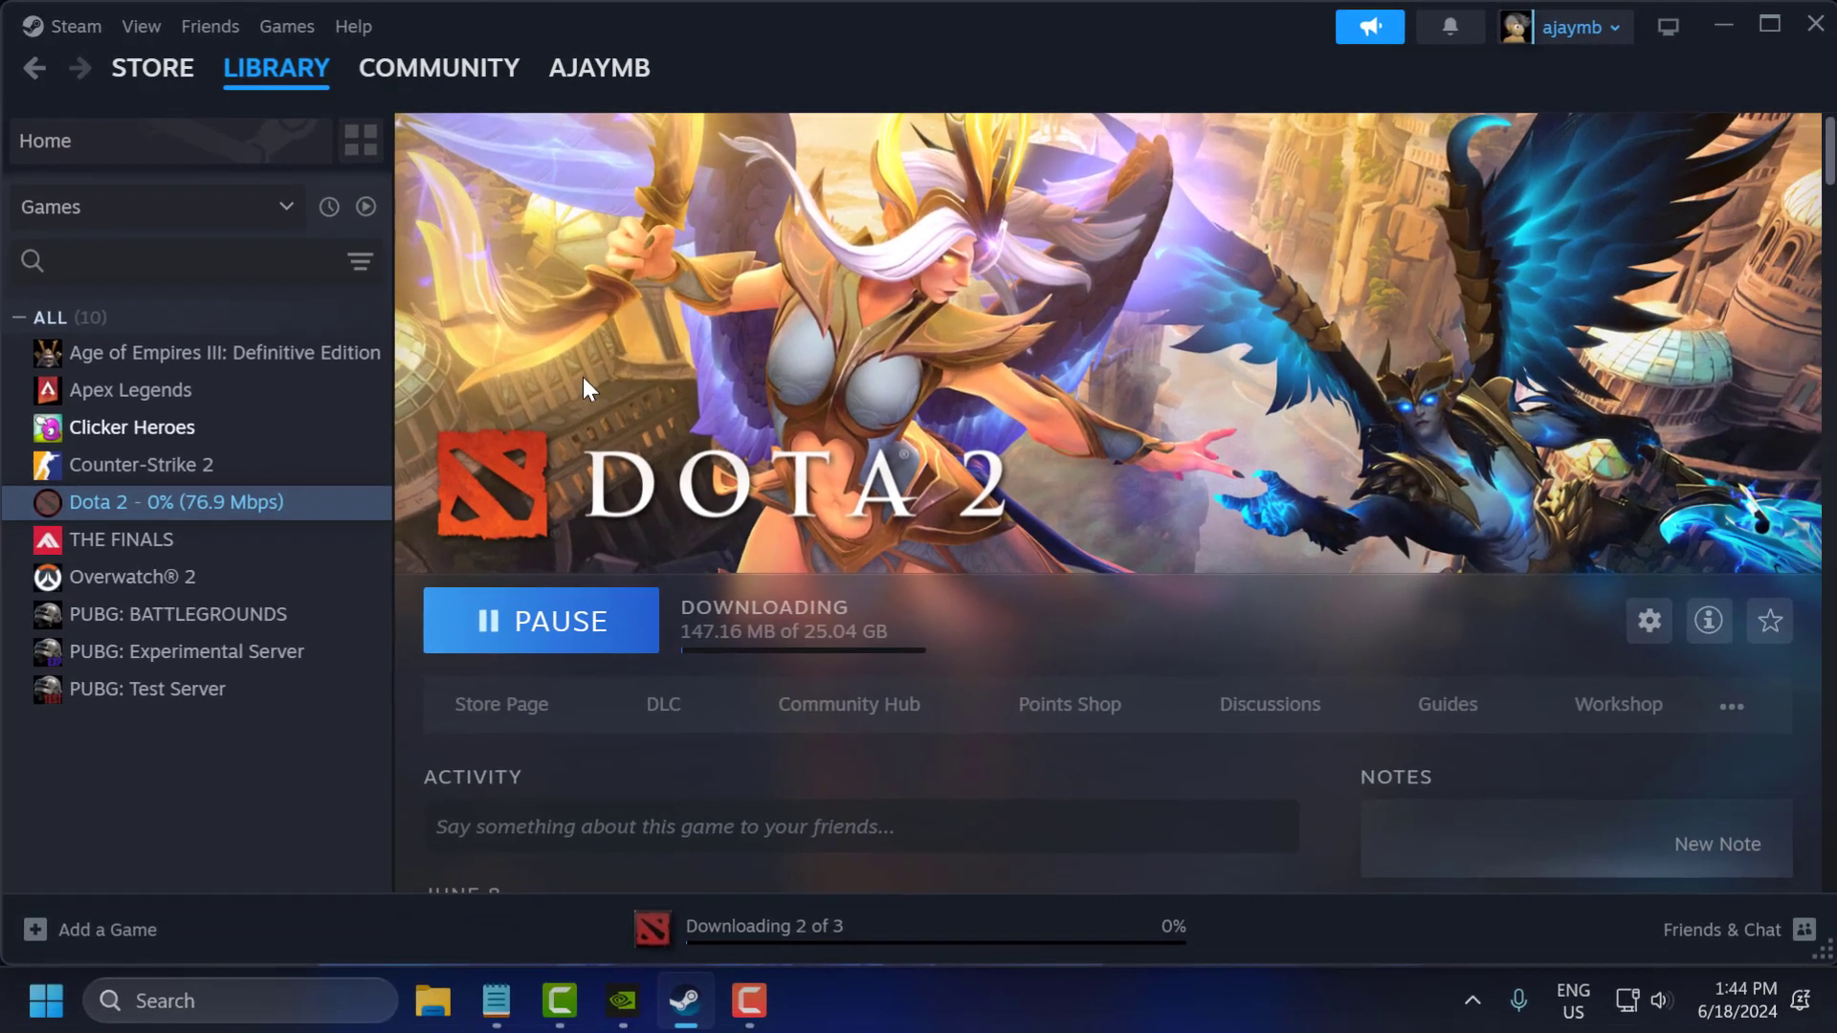
click(1720, 25)
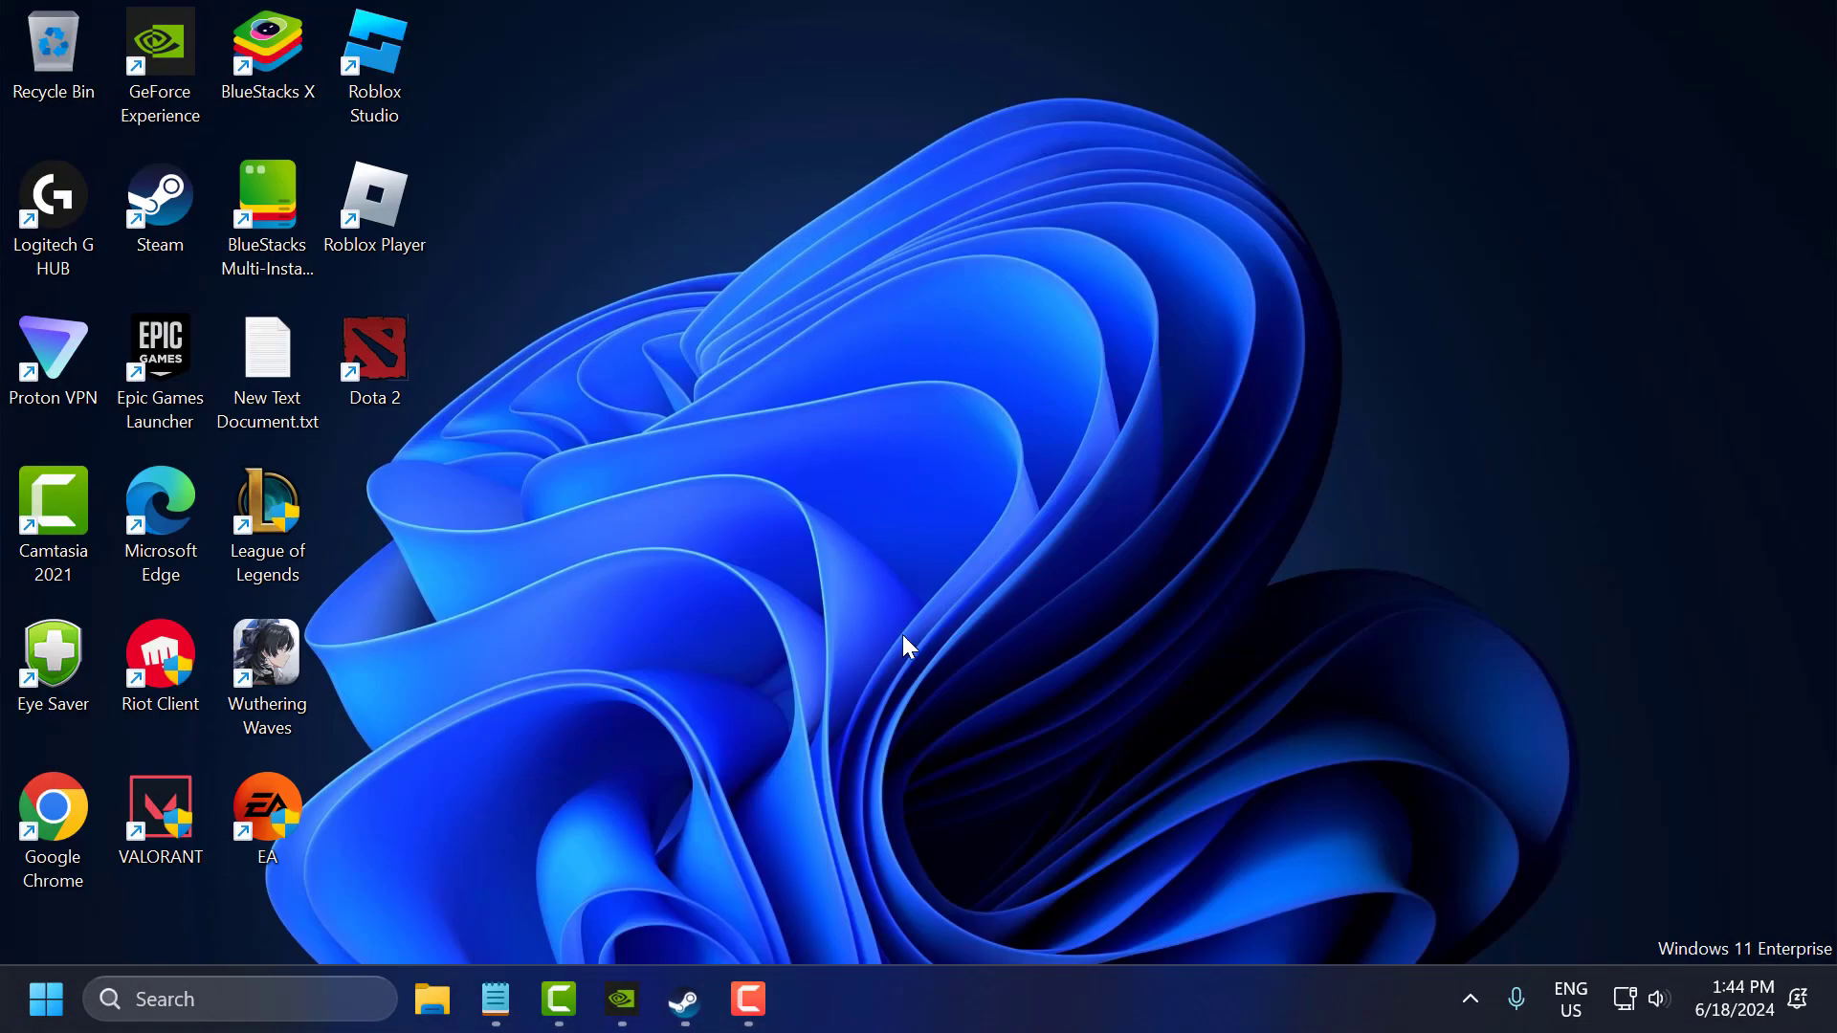
Switch to GeForce Experience and check for graphics driver updates
click(621, 999)
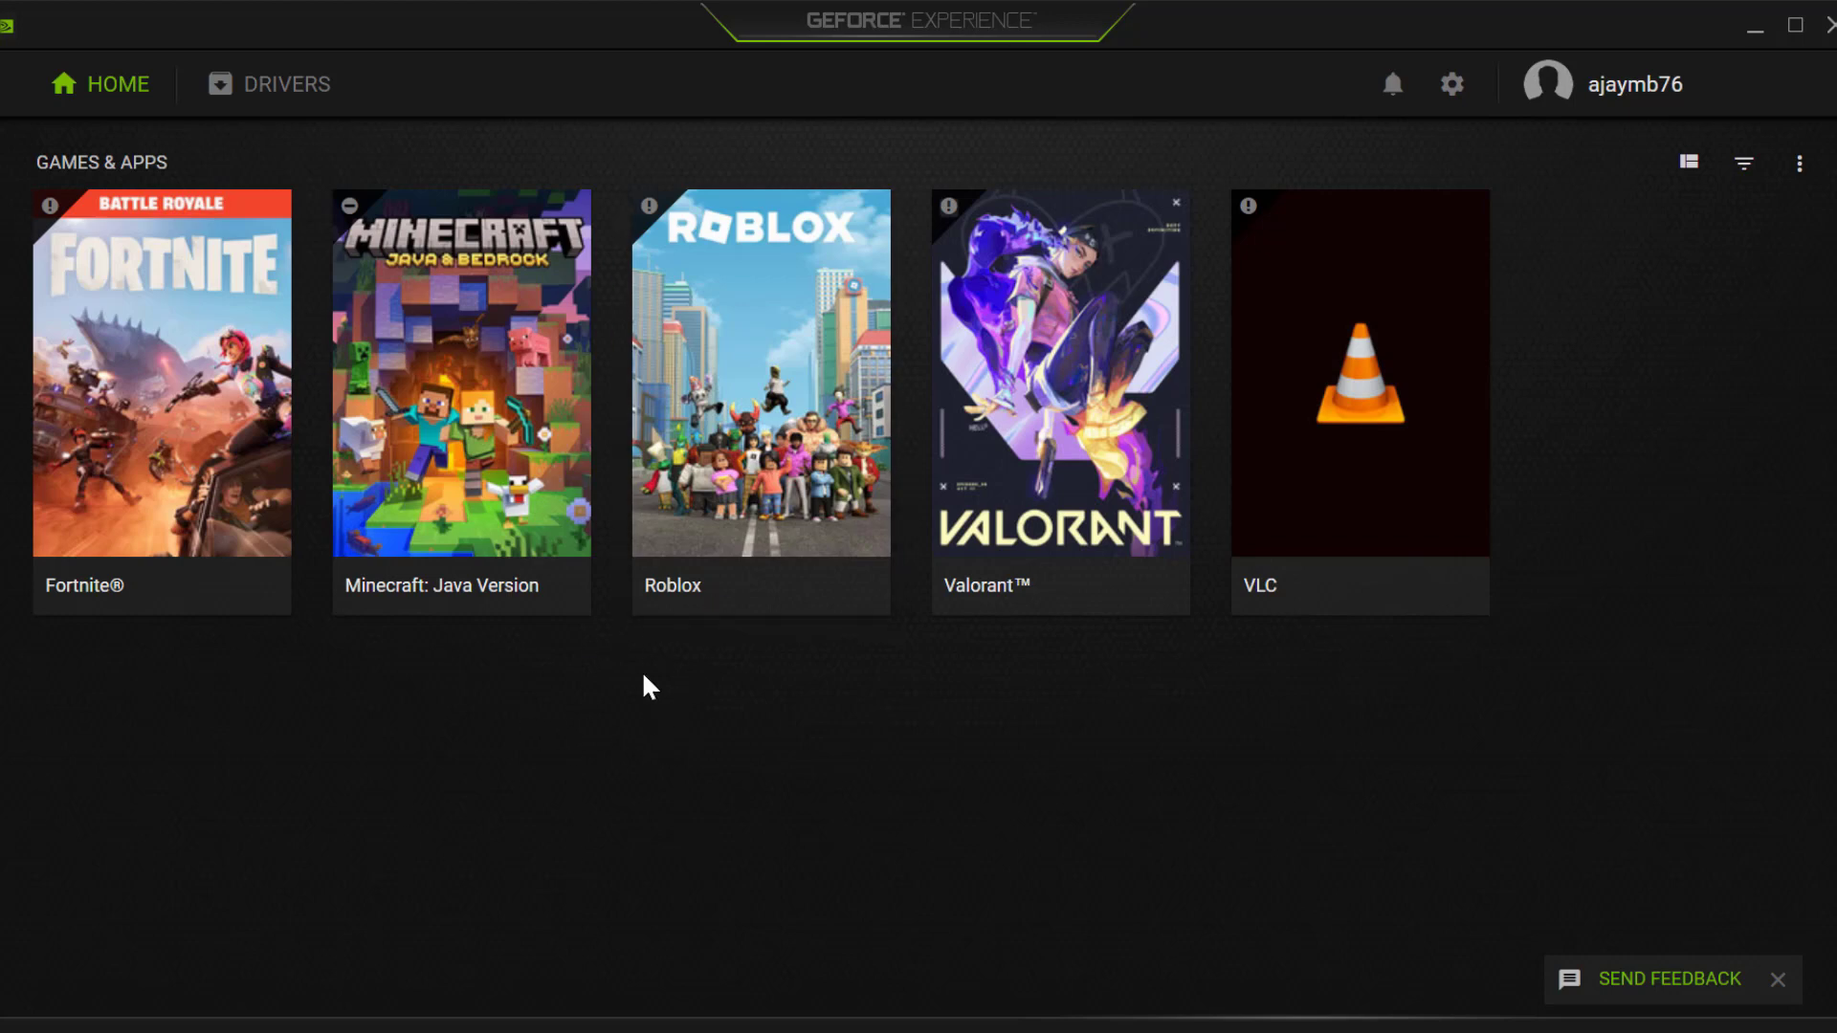
click(260, 95)
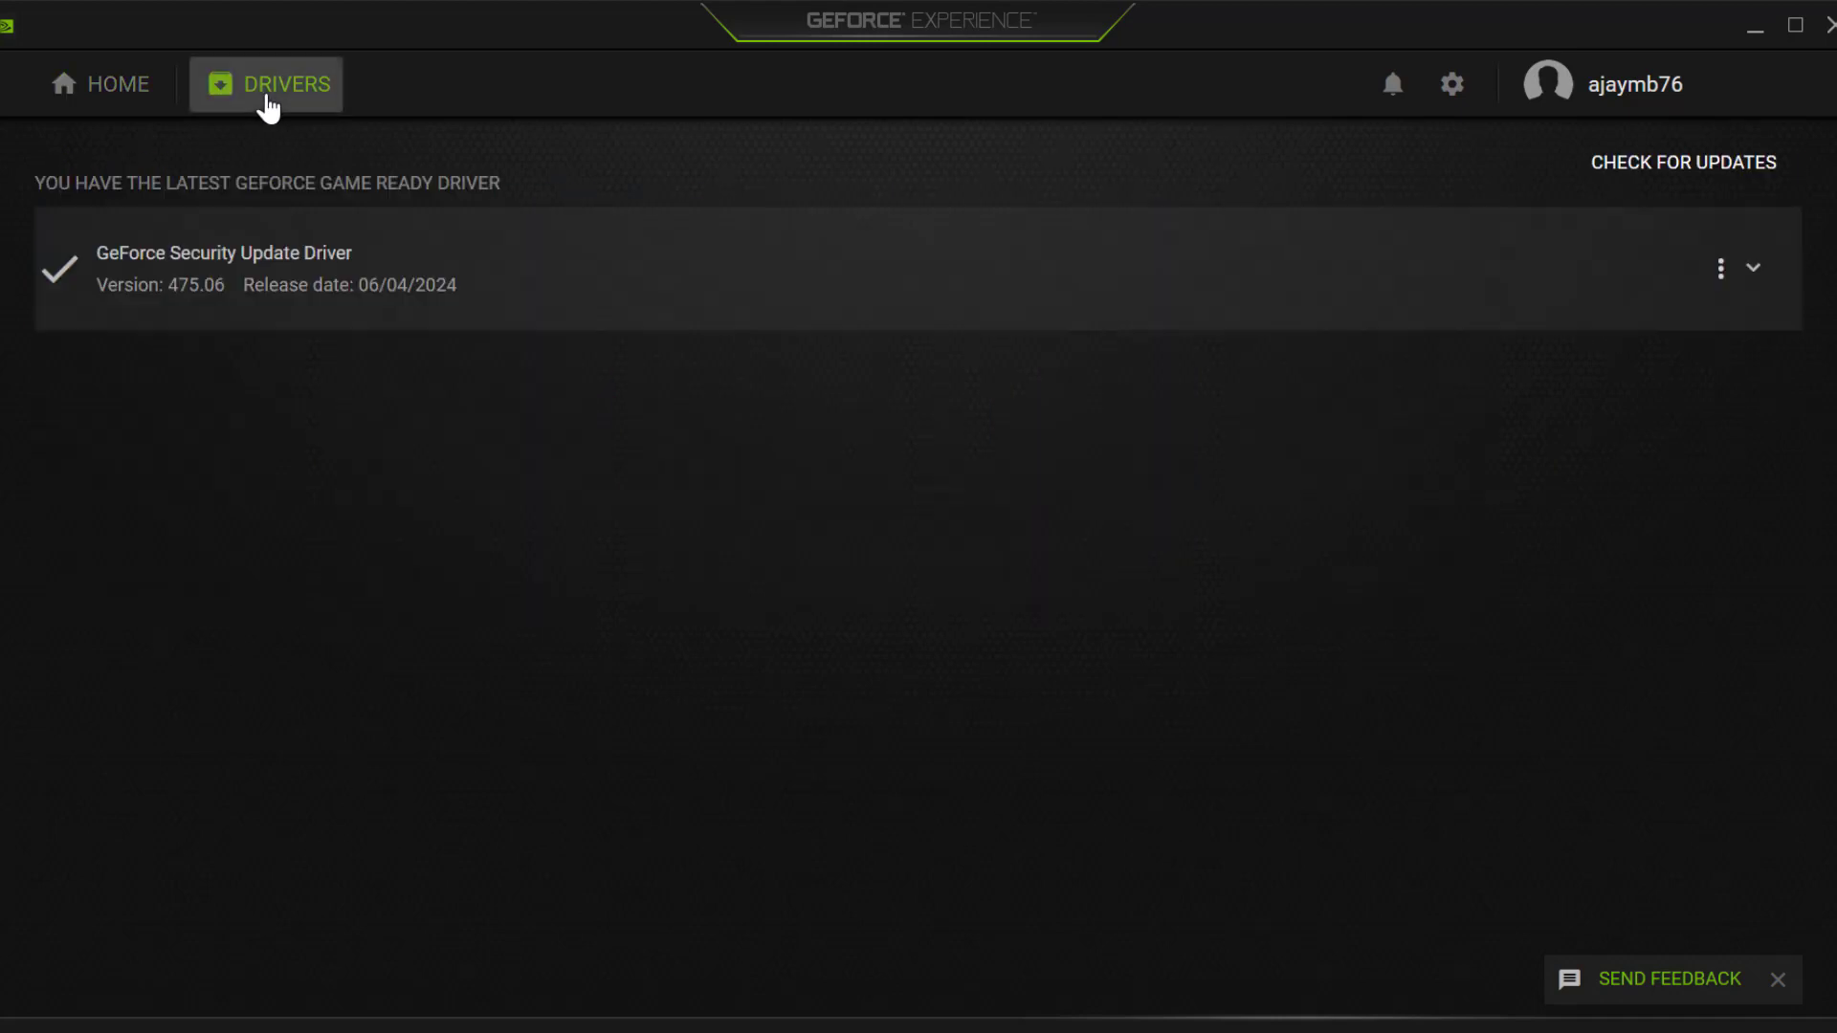
click(1644, 172)
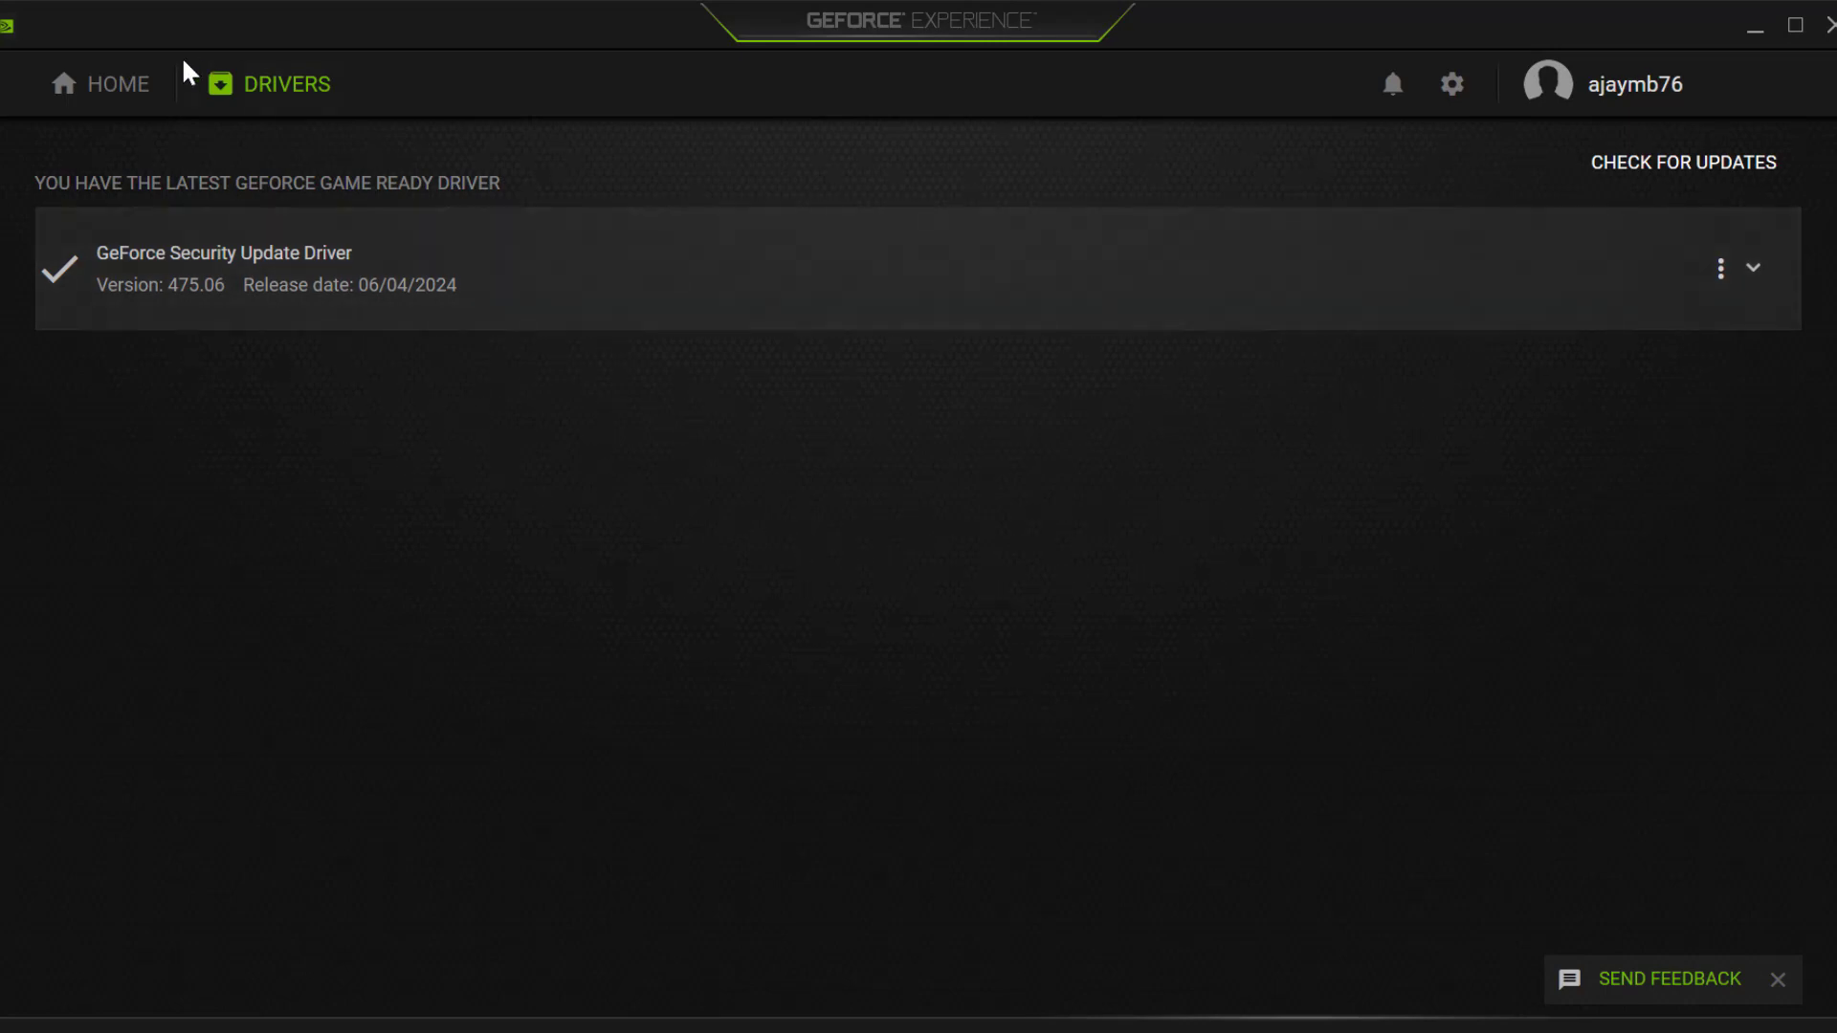
Optimize Fortnite fully for Performance in its custom settings, apply the change and close GeForce Experience
click(84, 106)
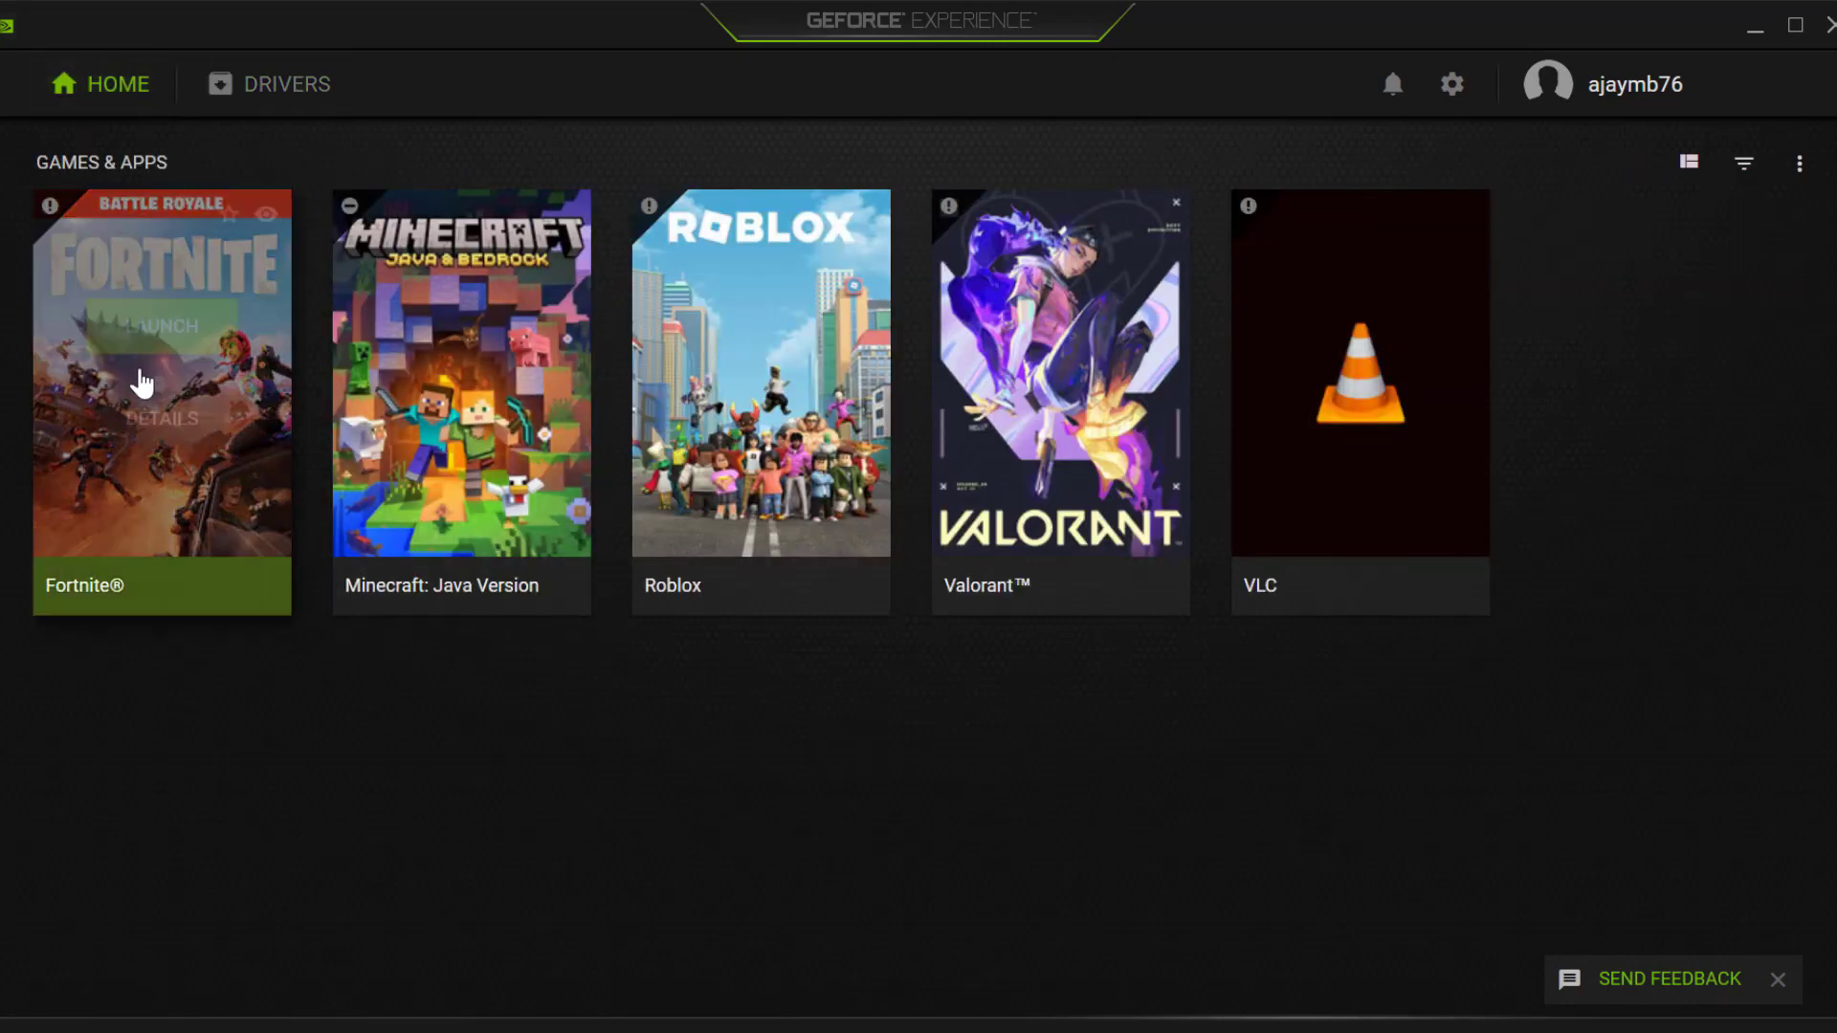
mouse_move(158, 393)
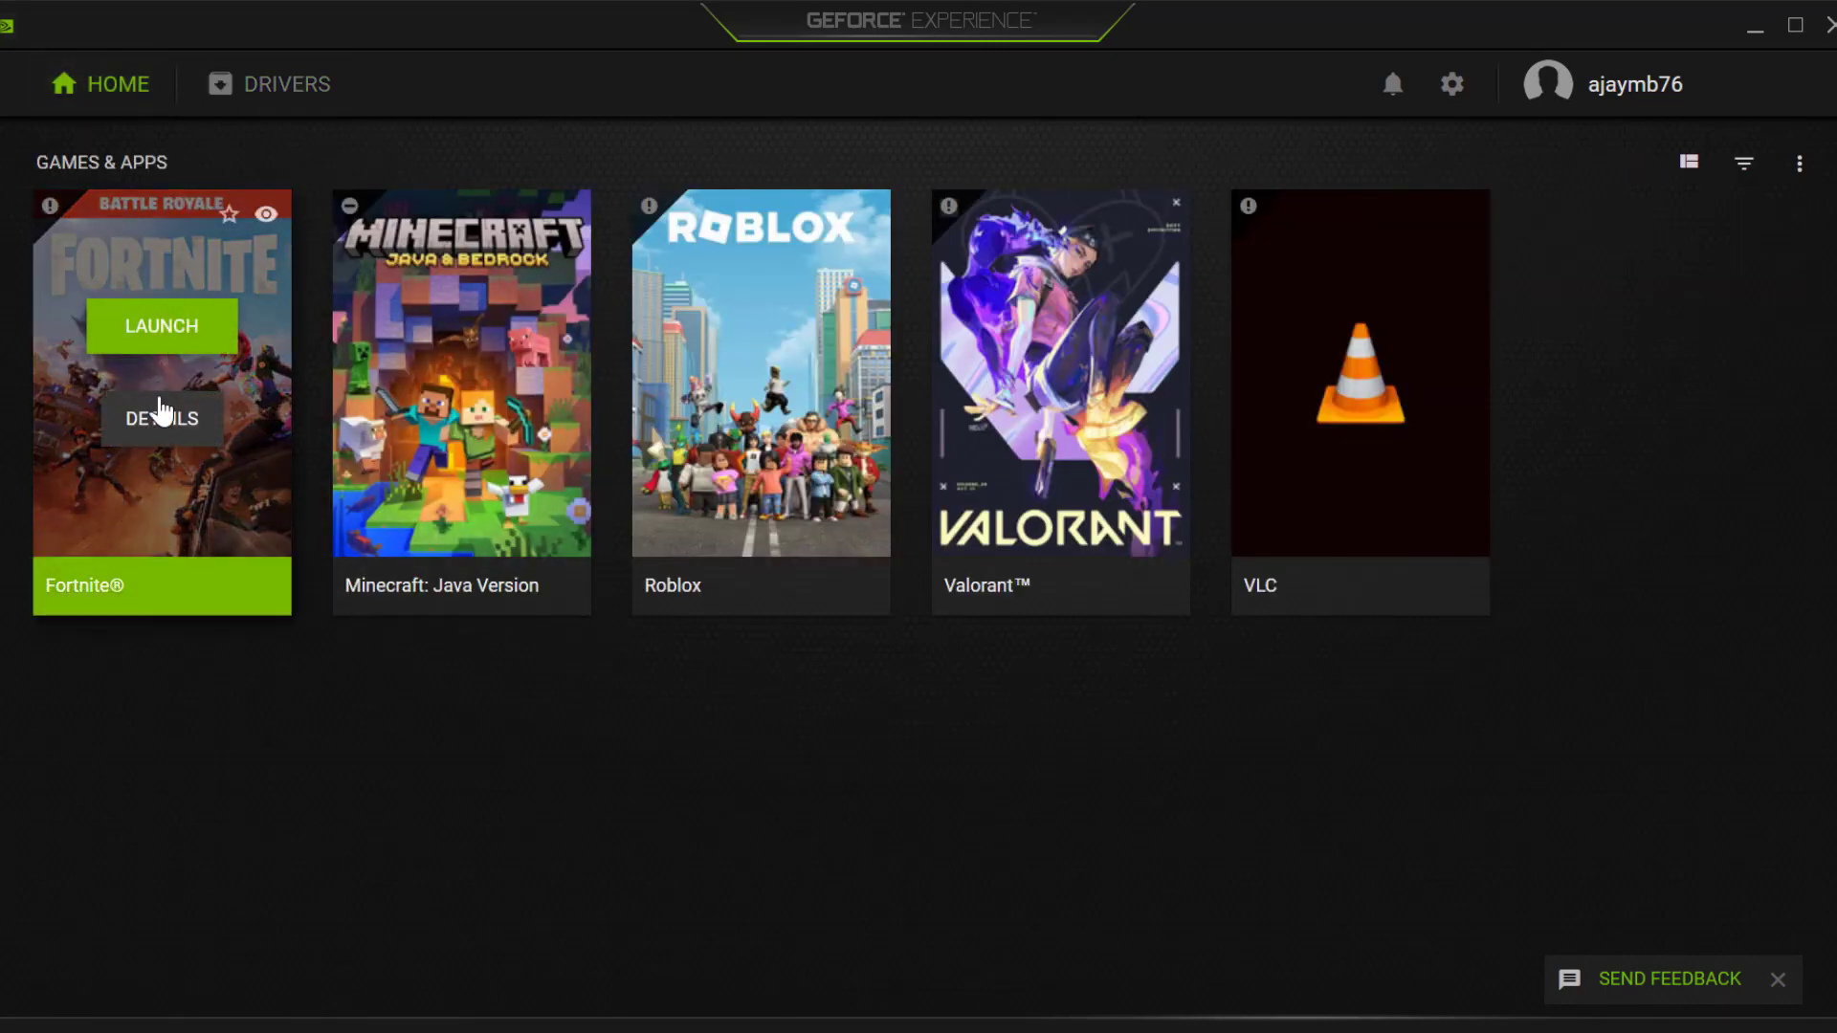
click(163, 430)
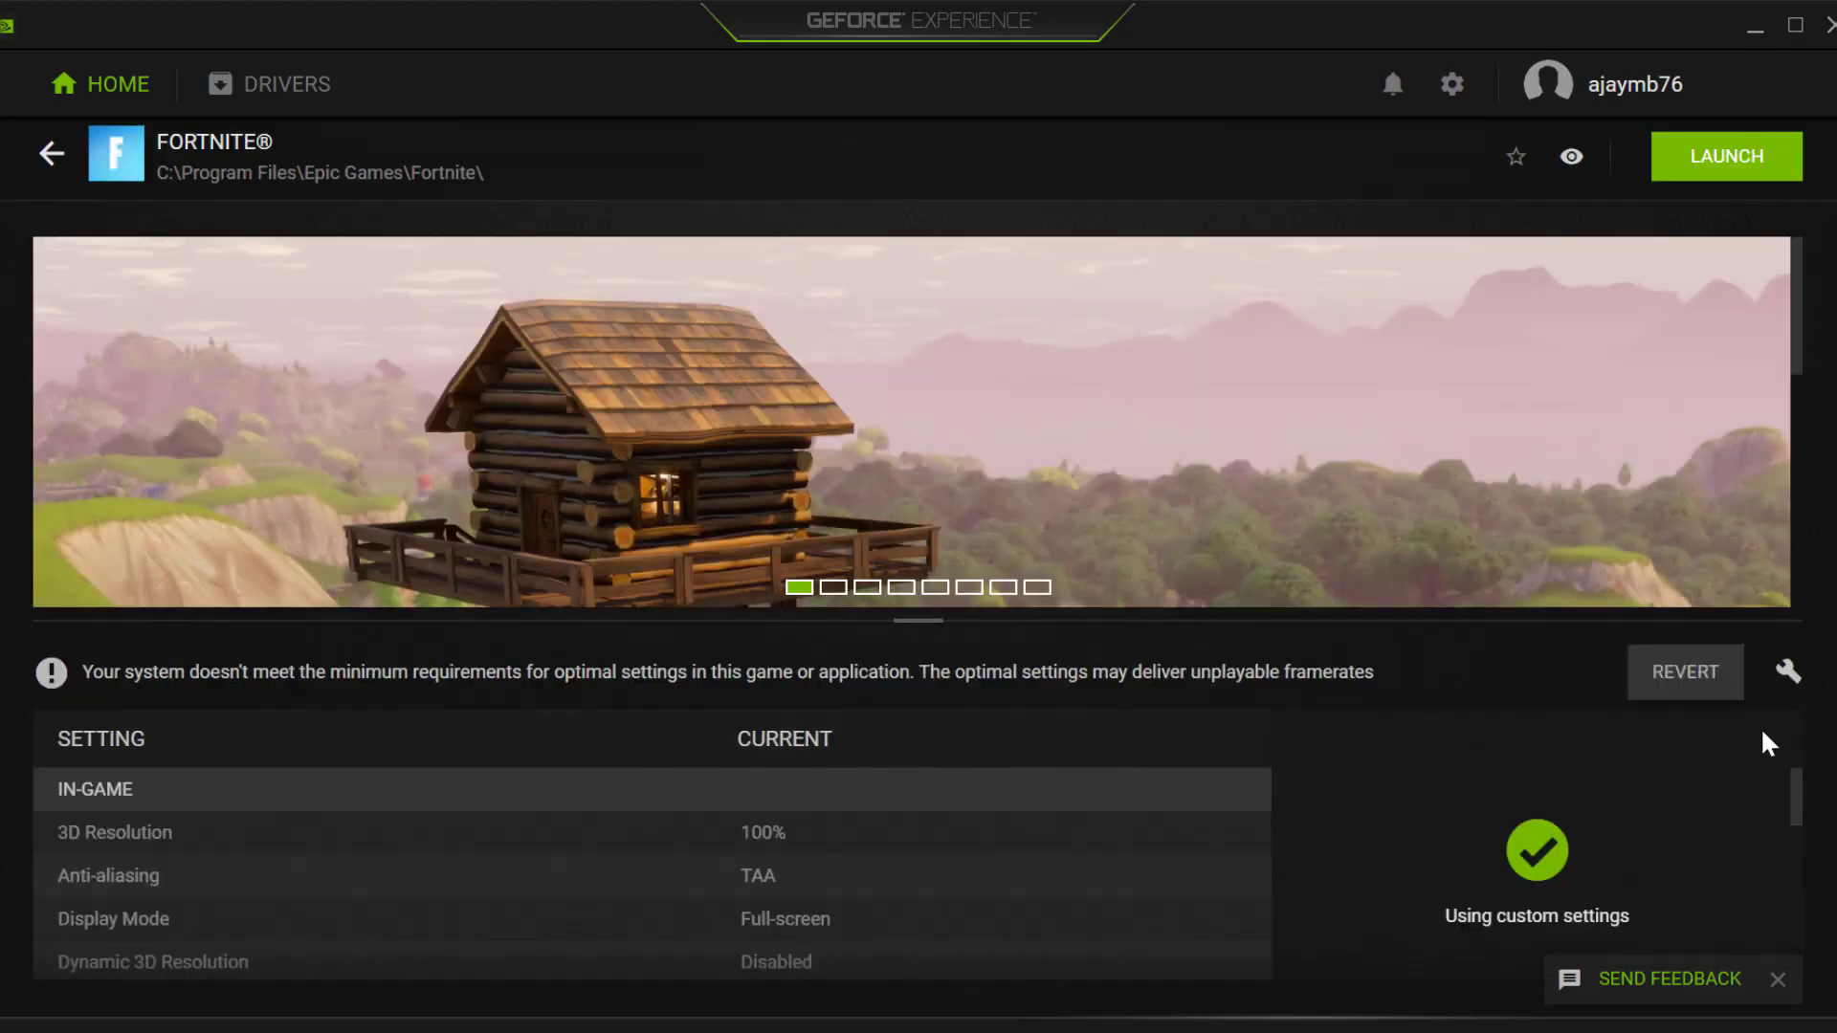
click(1787, 669)
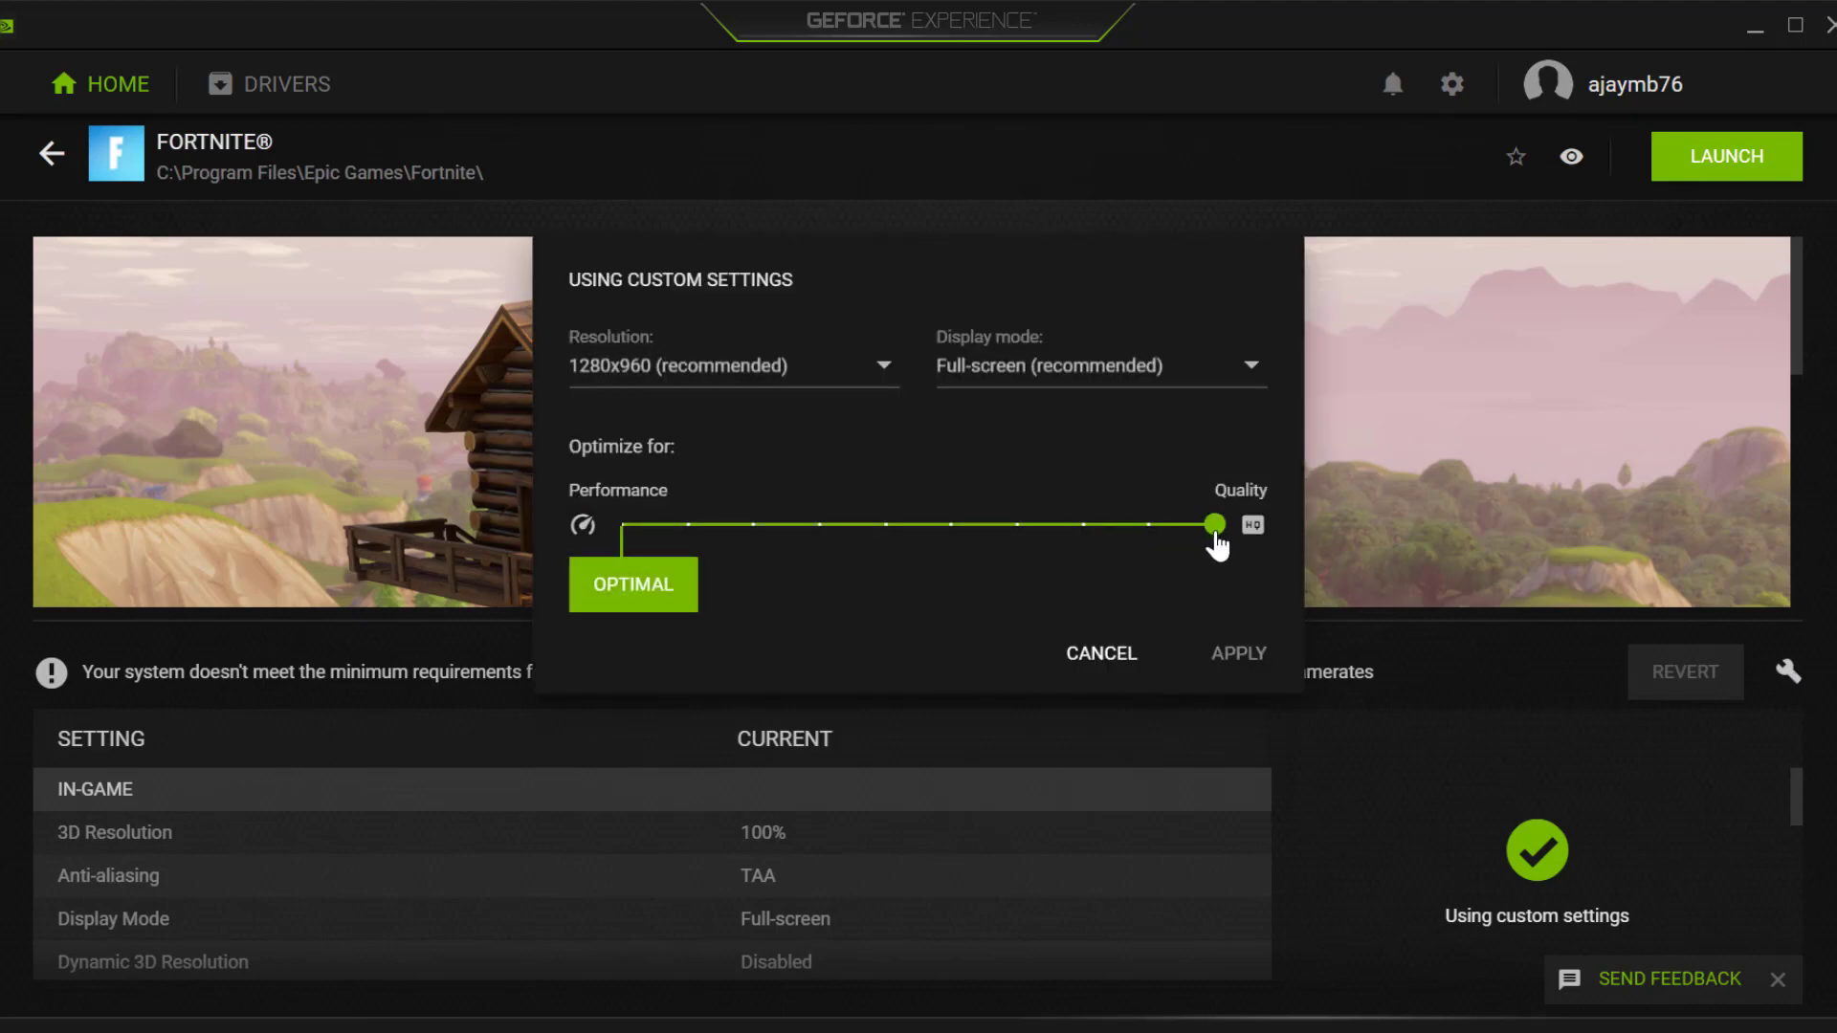
drag(1207, 538, 607, 504)
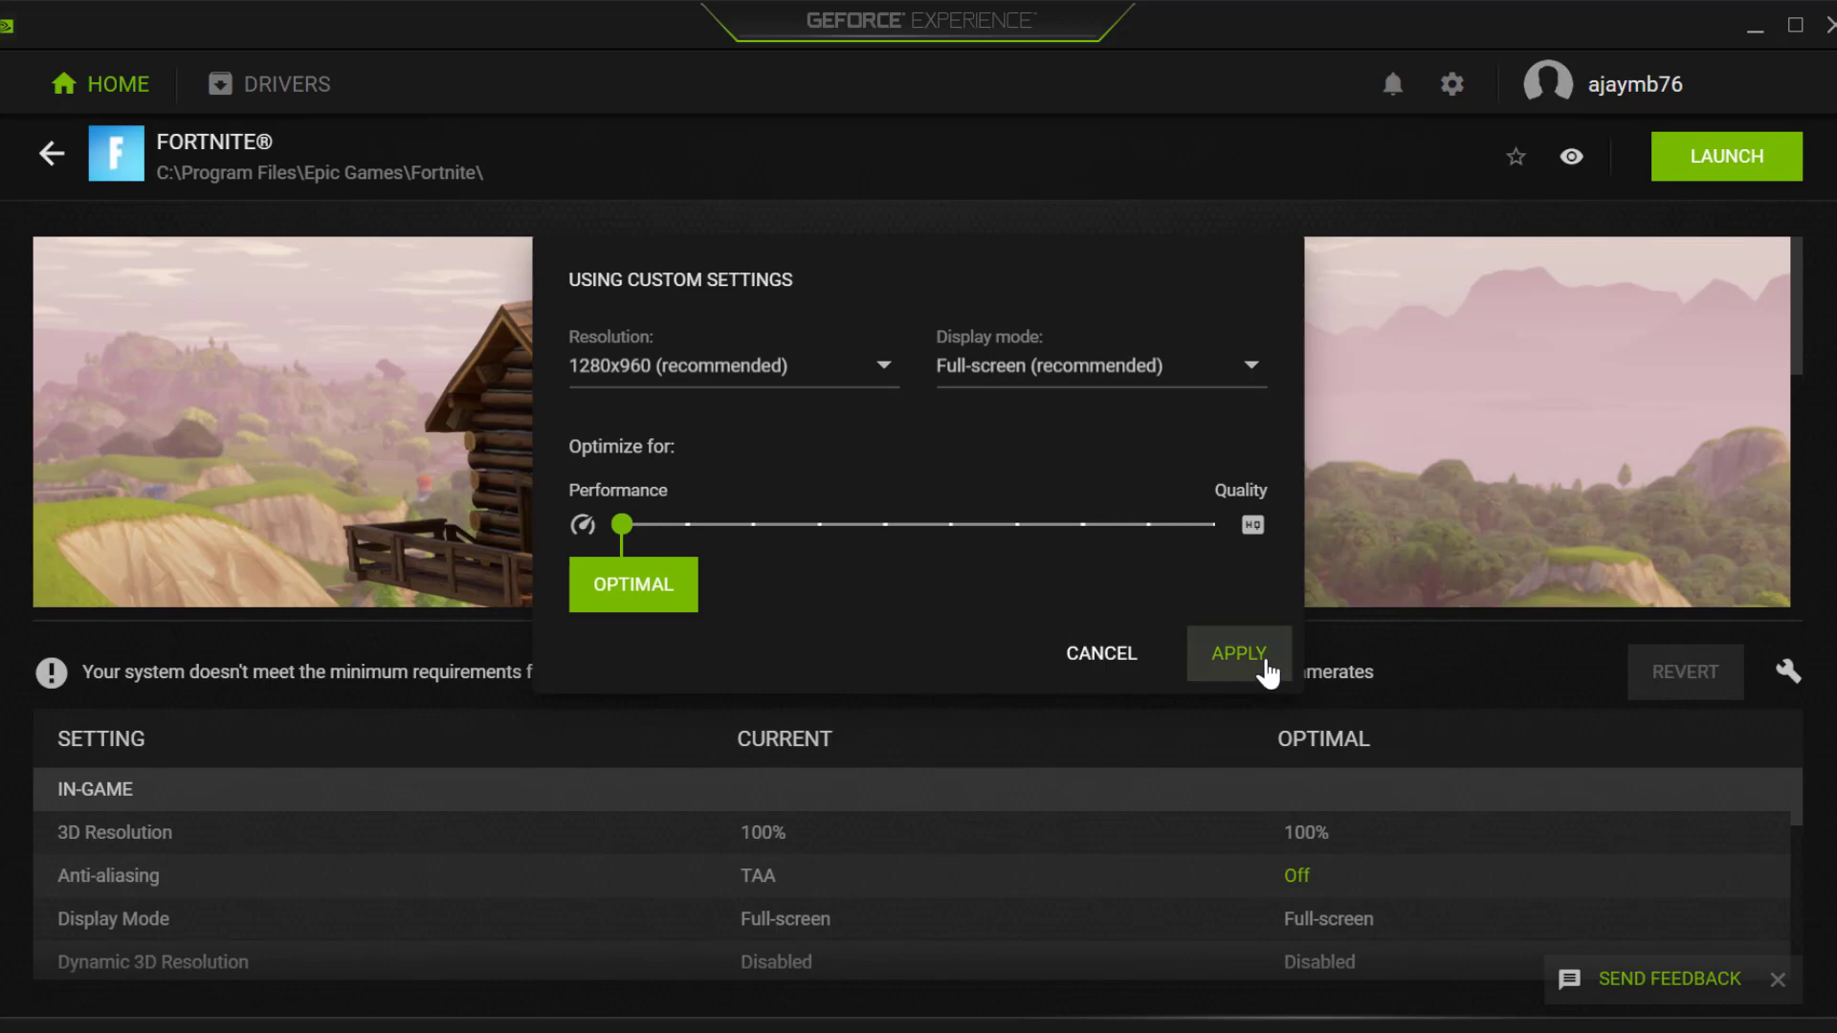
click(1265, 666)
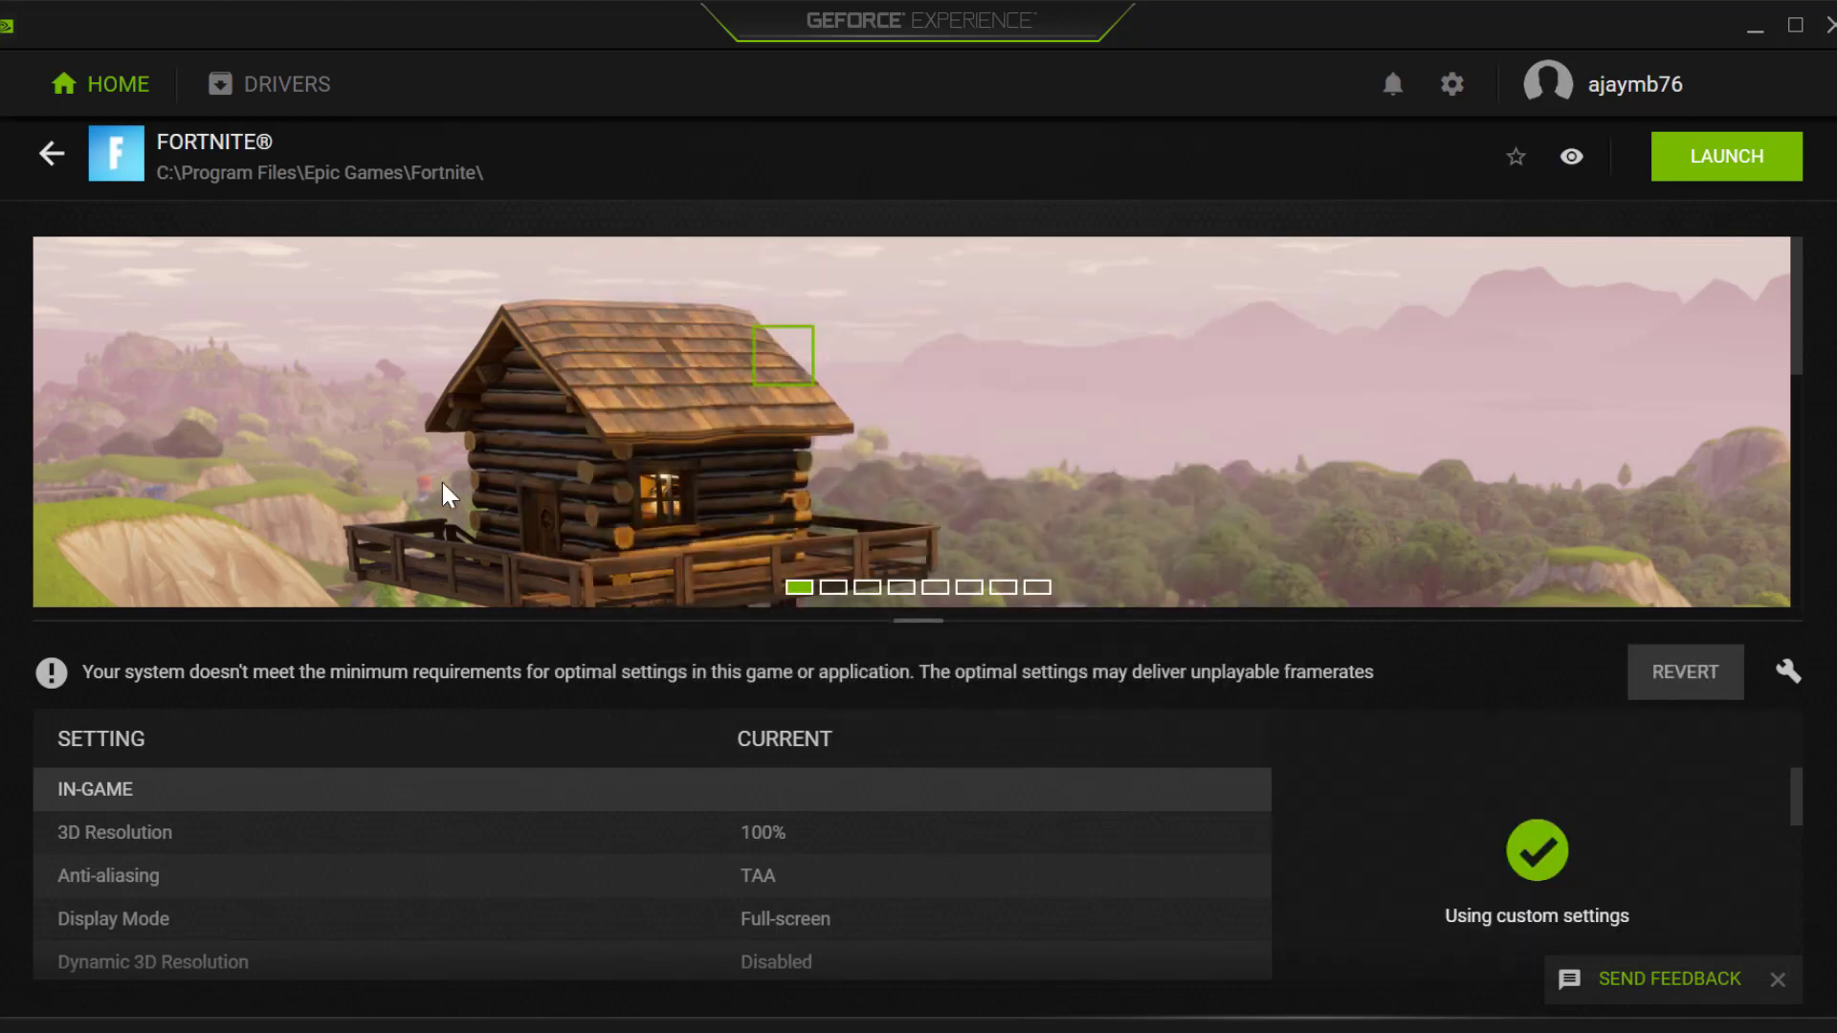
click(46, 164)
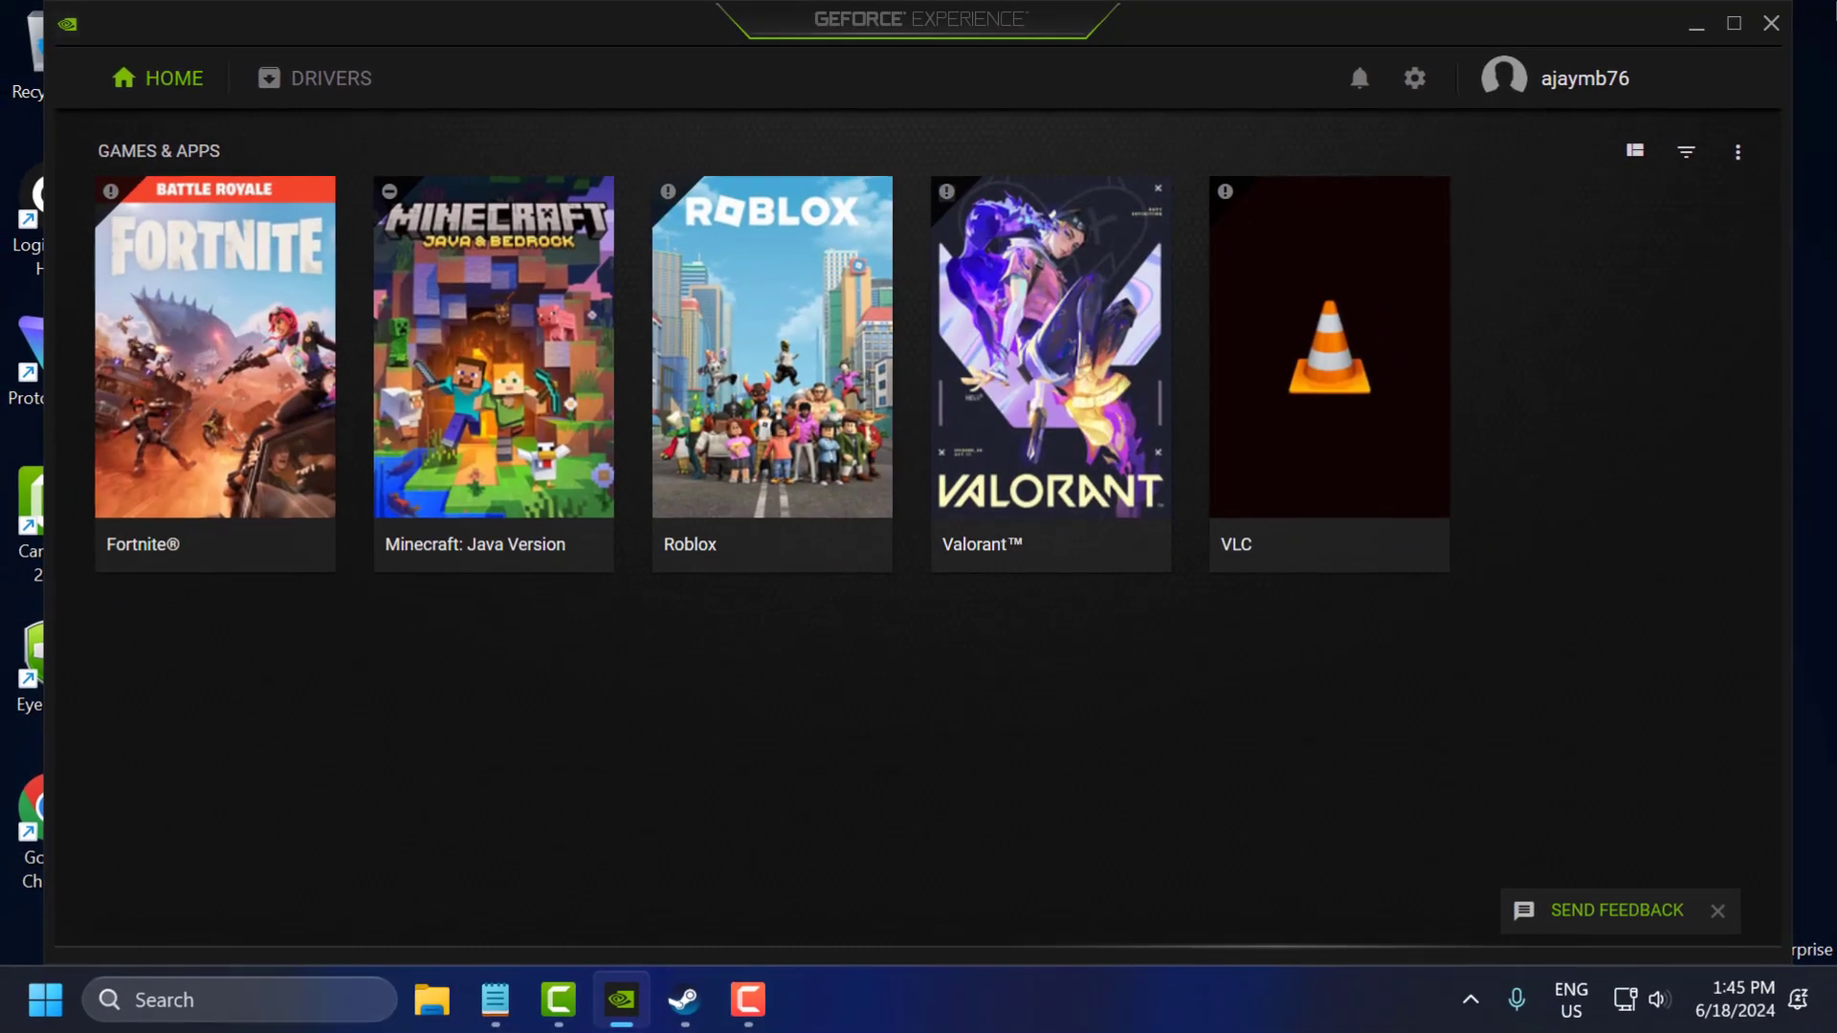
click(1831, 26)
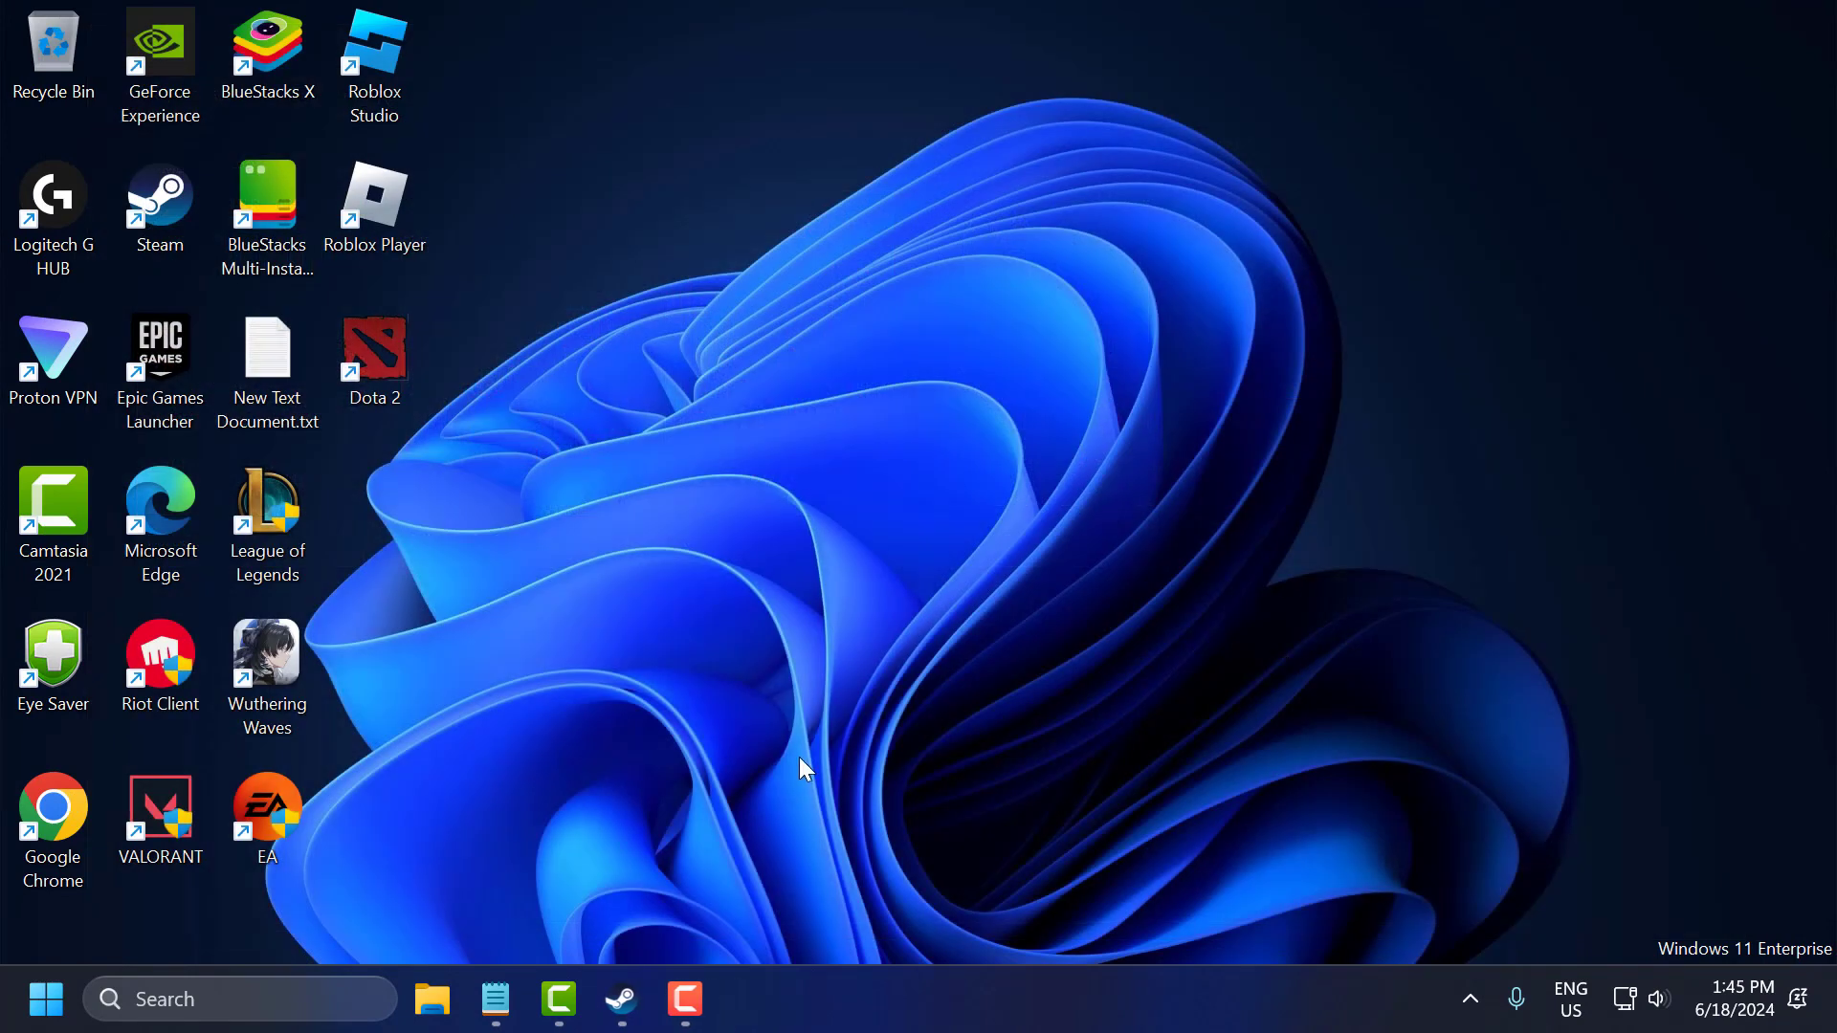
Open Windows Update through a search for "check for updates", run an update check and close Settings
click(270, 1000)
text(check for updates)
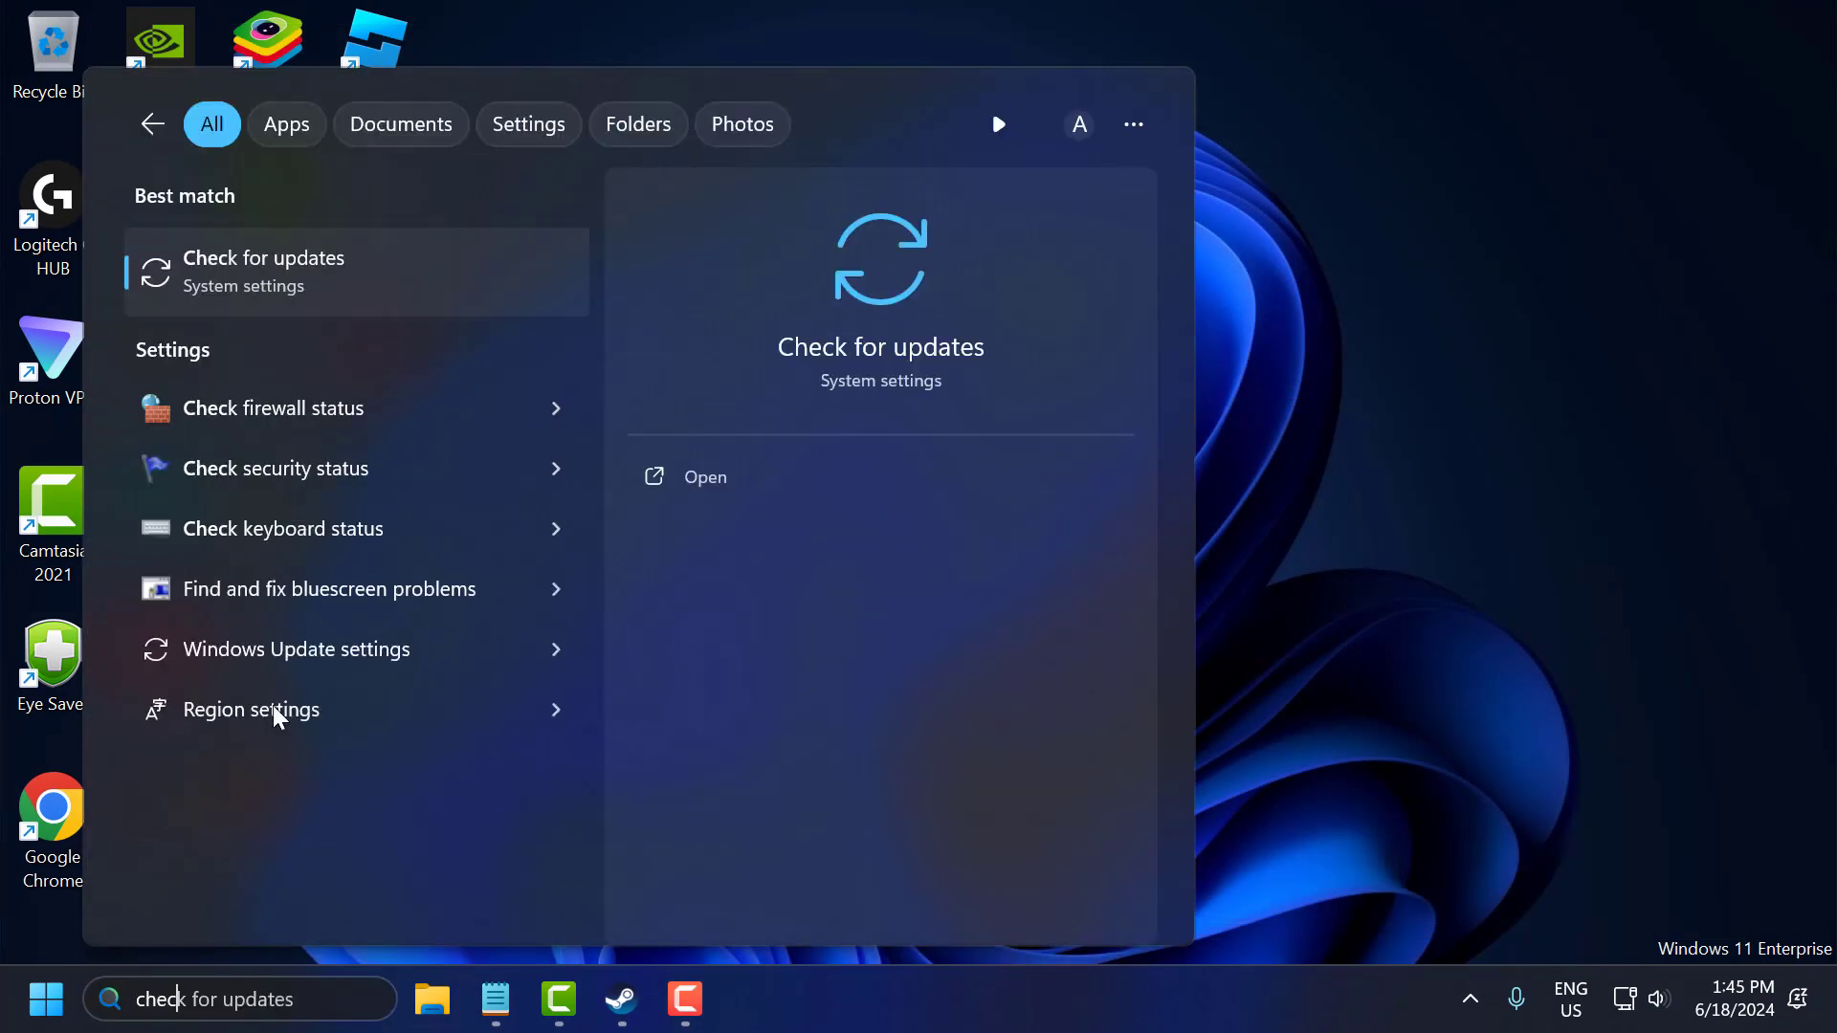
click(320, 287)
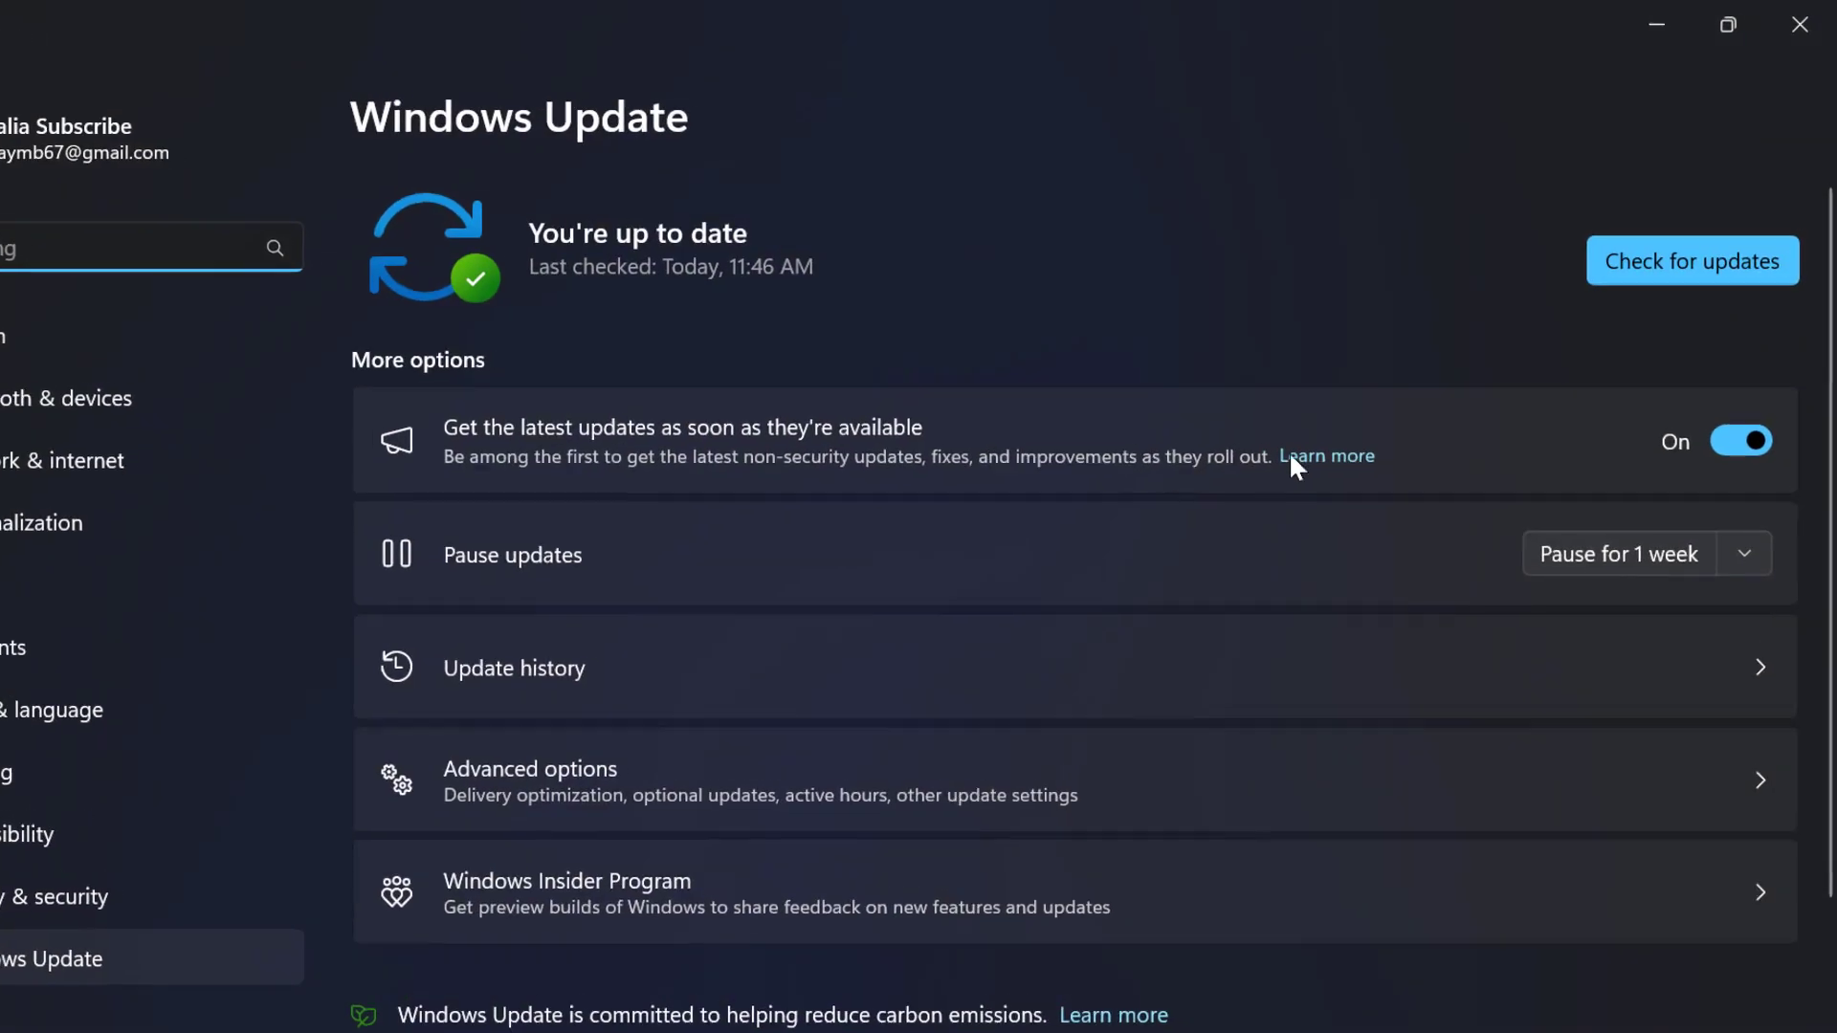
click(1642, 270)
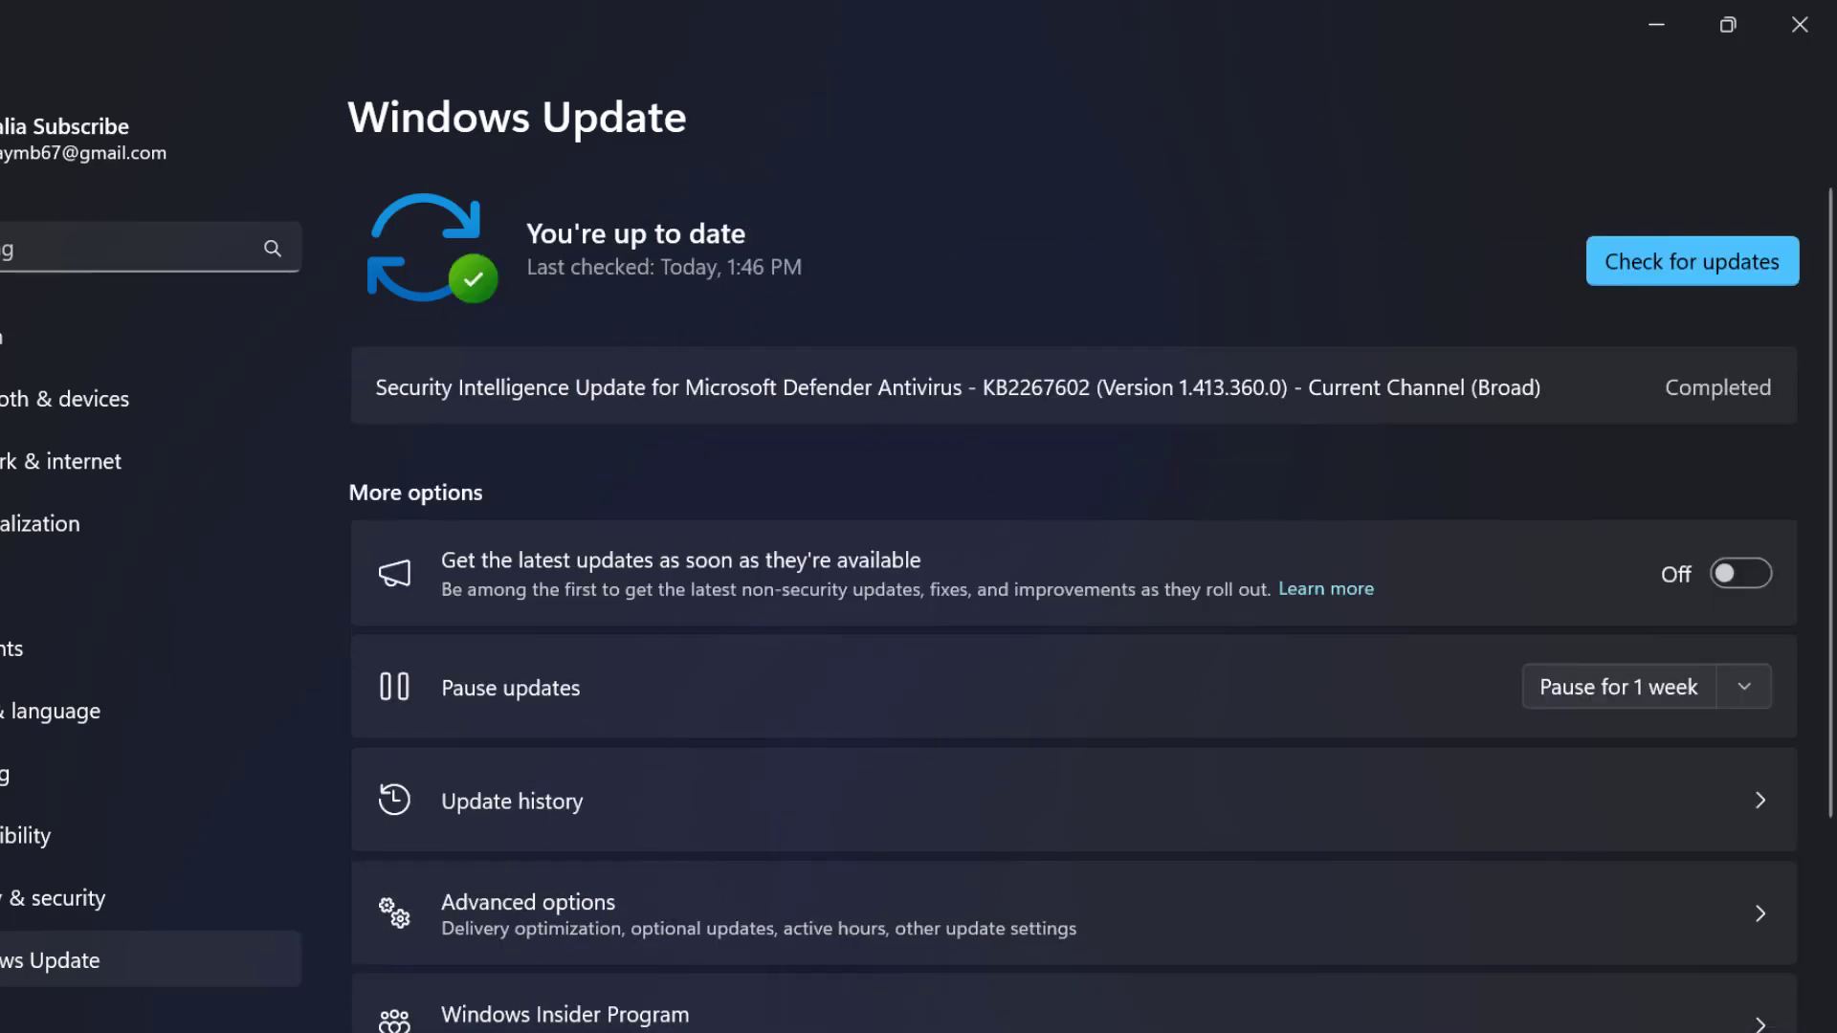
click(1799, 24)
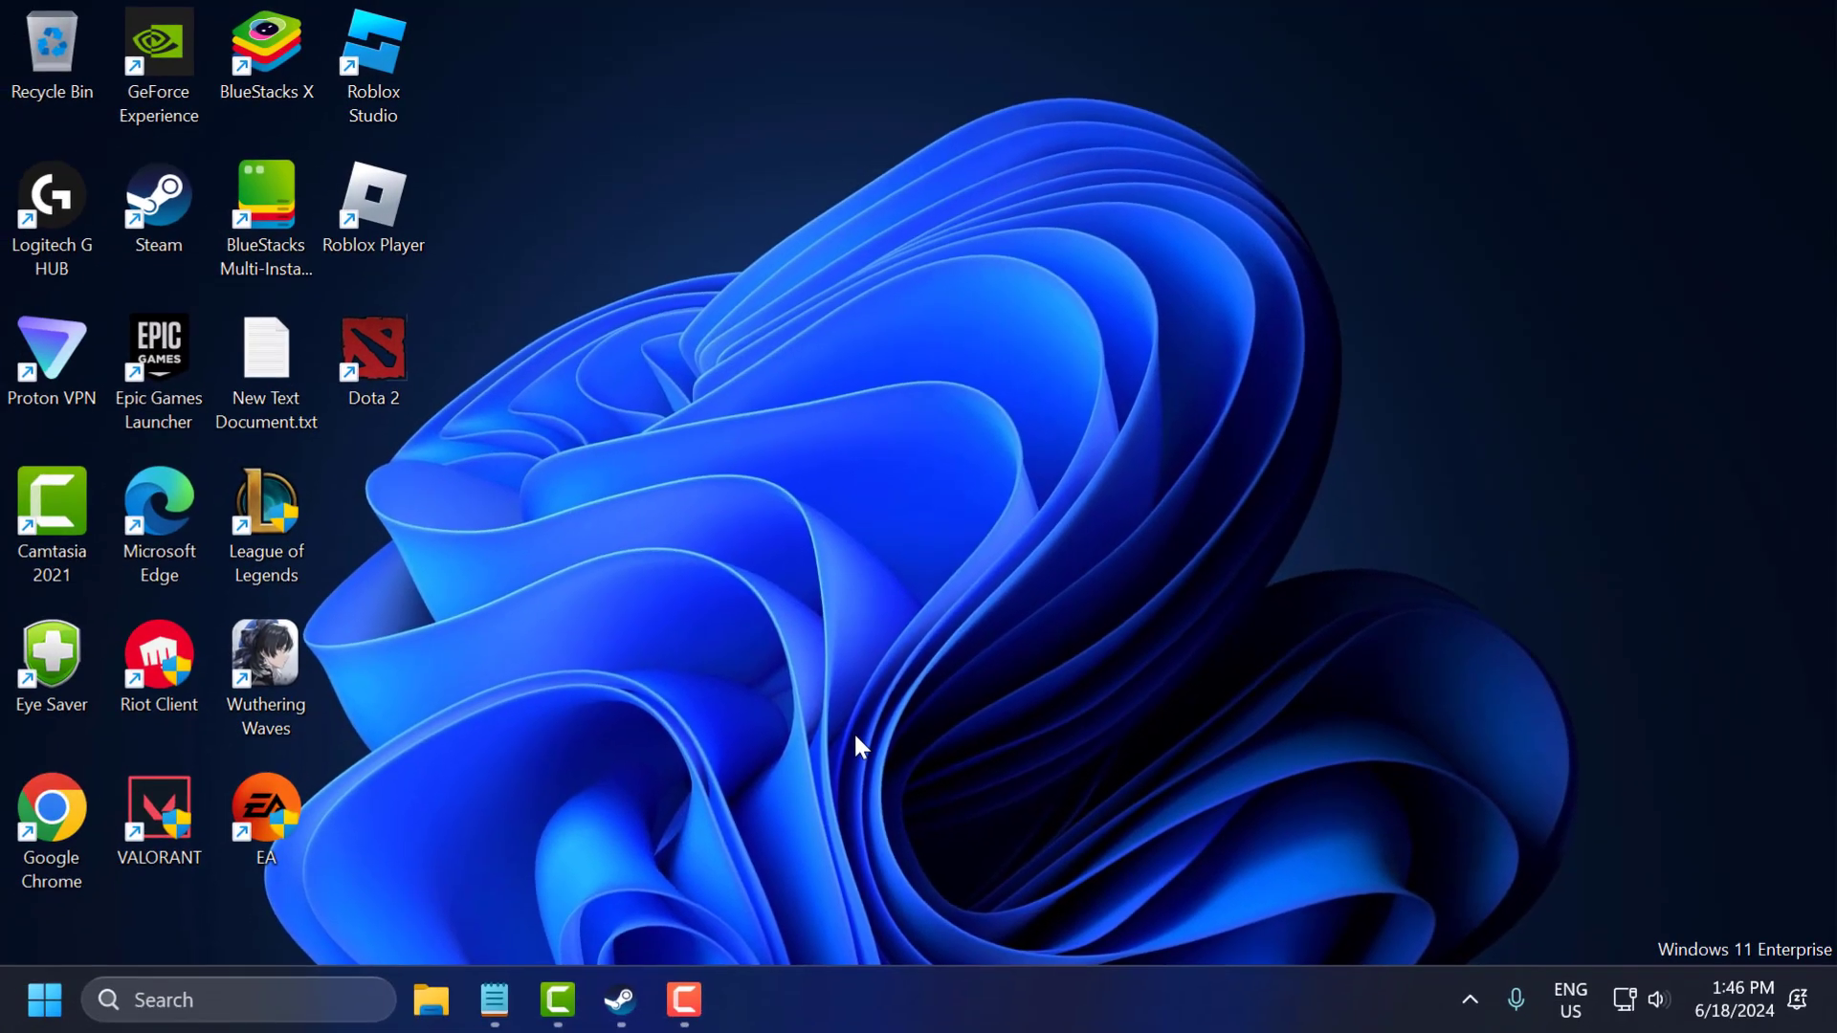
Open "Allow an app through Windows Firewall" through a search for "allow" and unlock the allowed apps settings for changes
click(272, 1014)
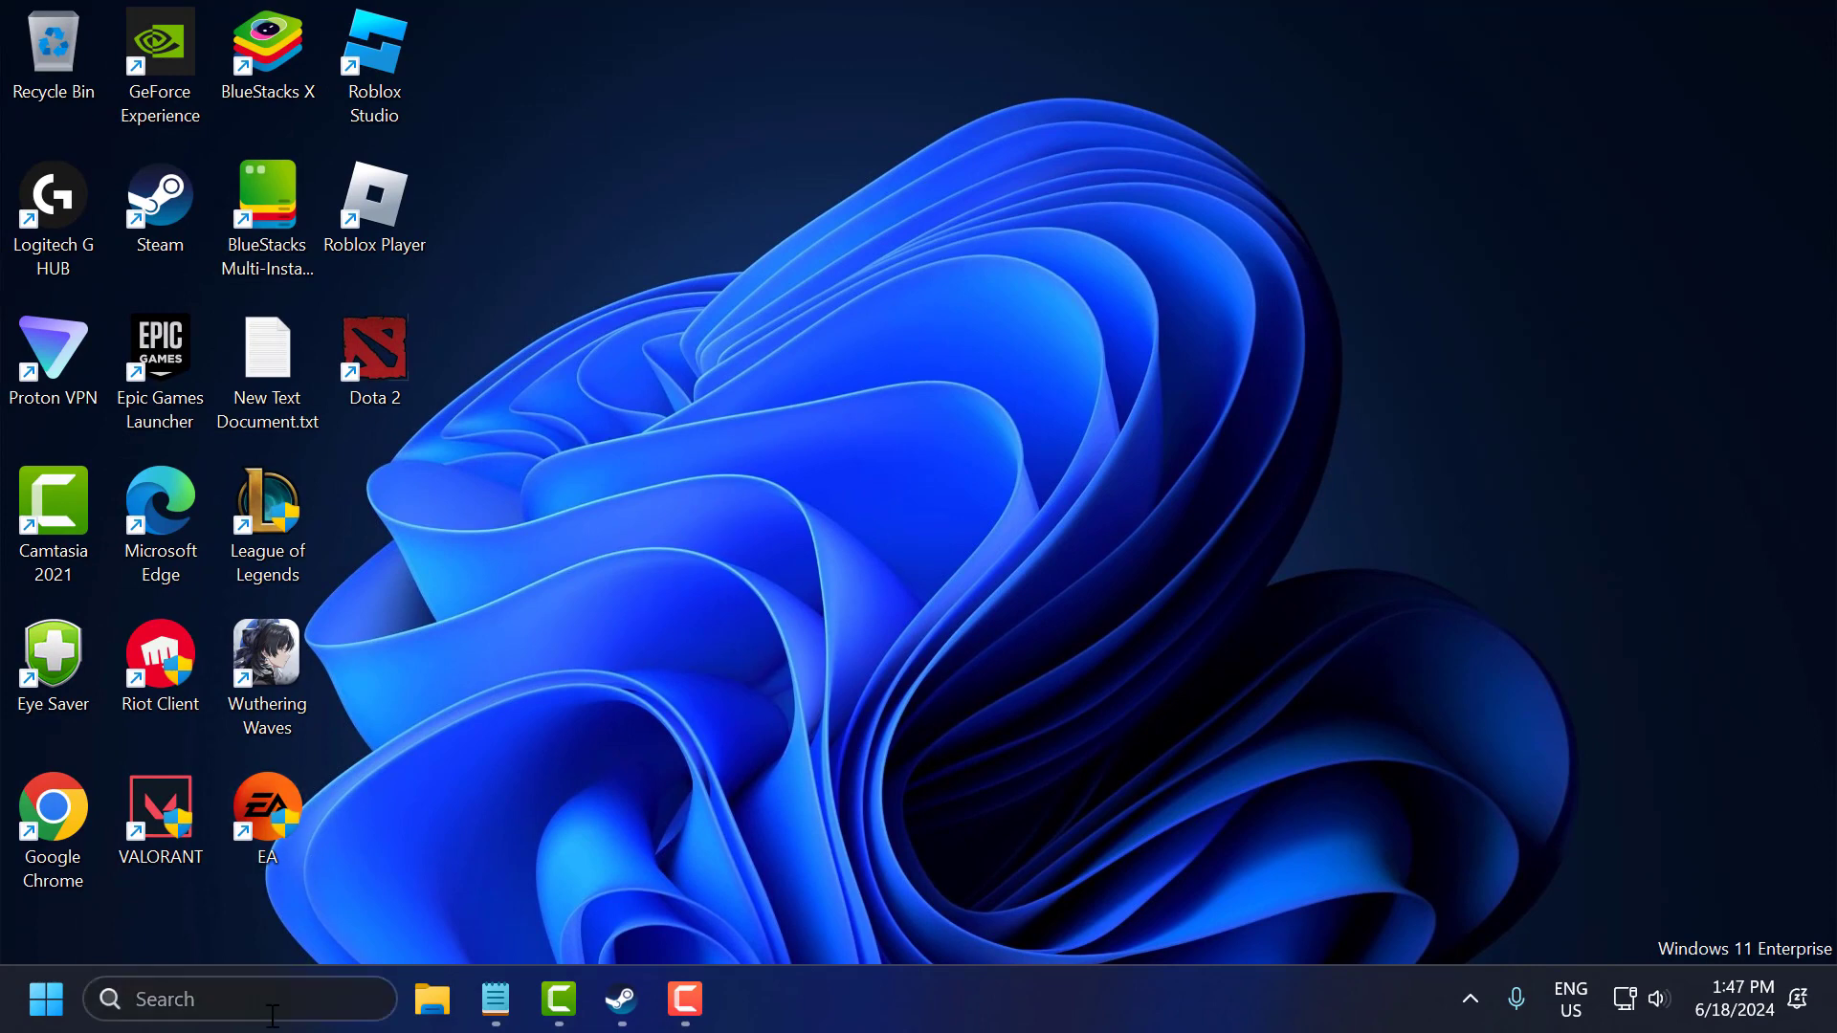
text(allow)
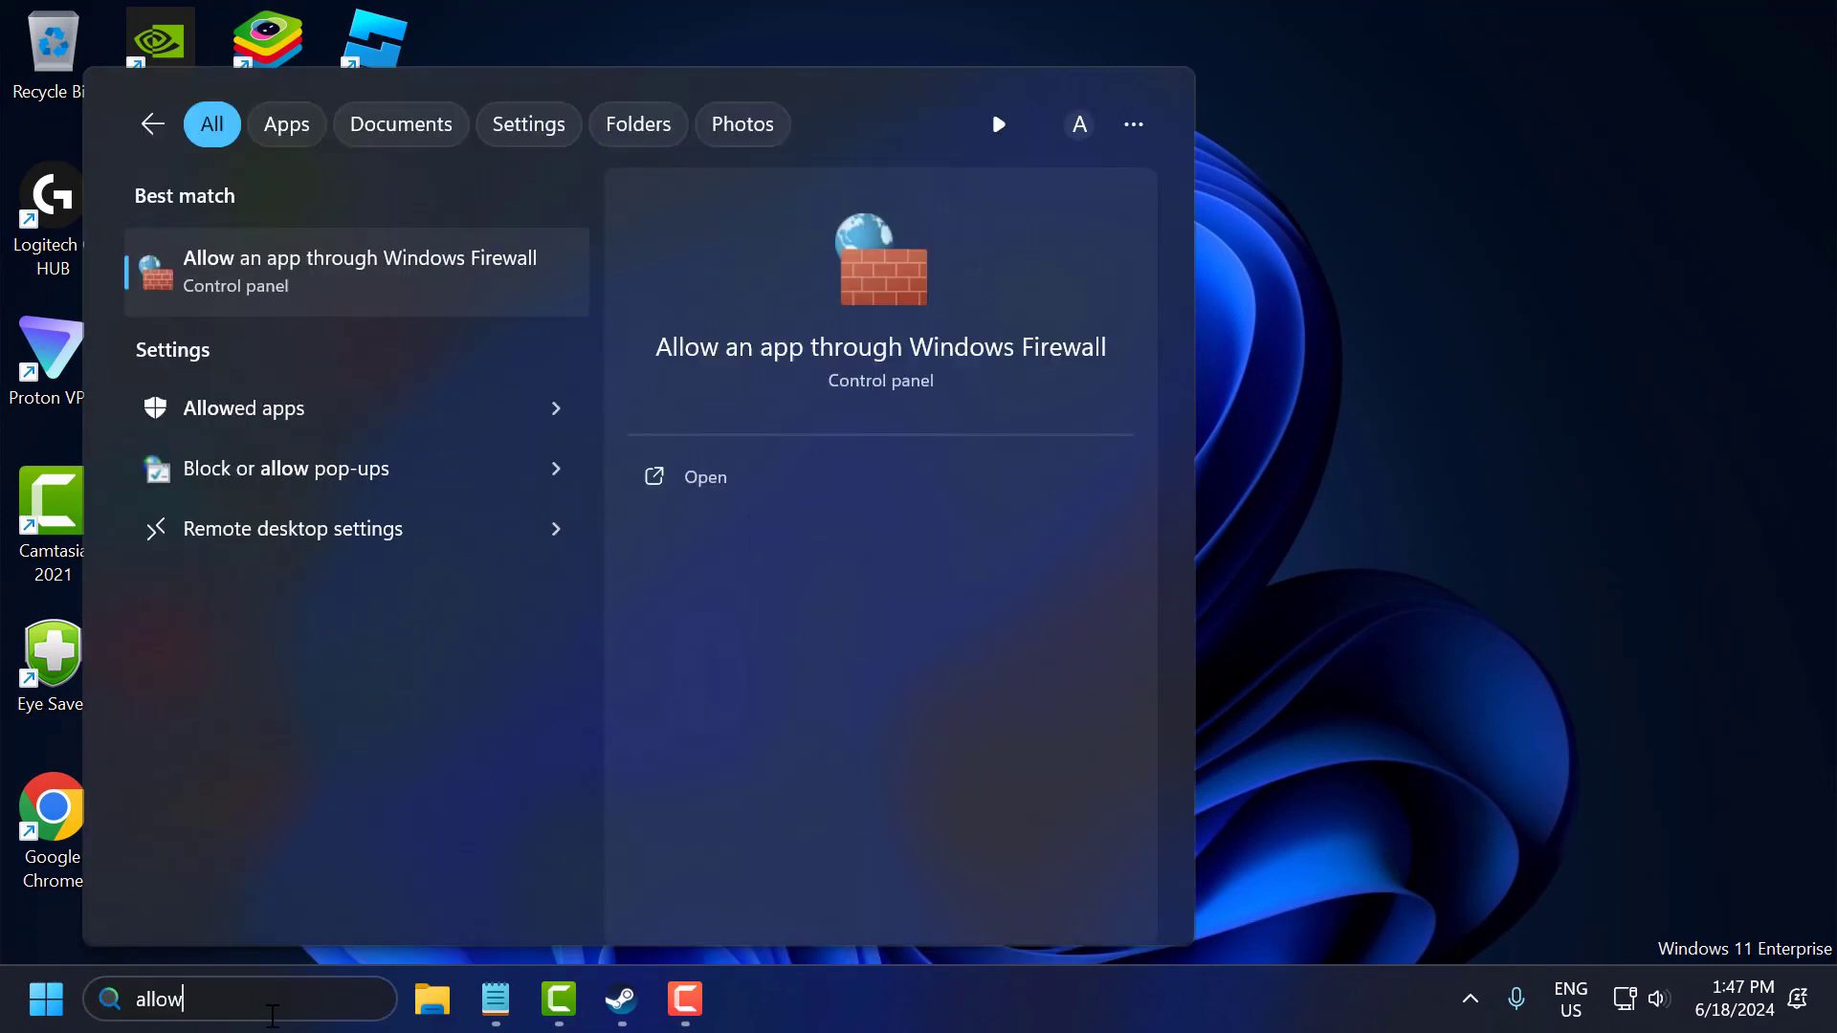
click(473, 261)
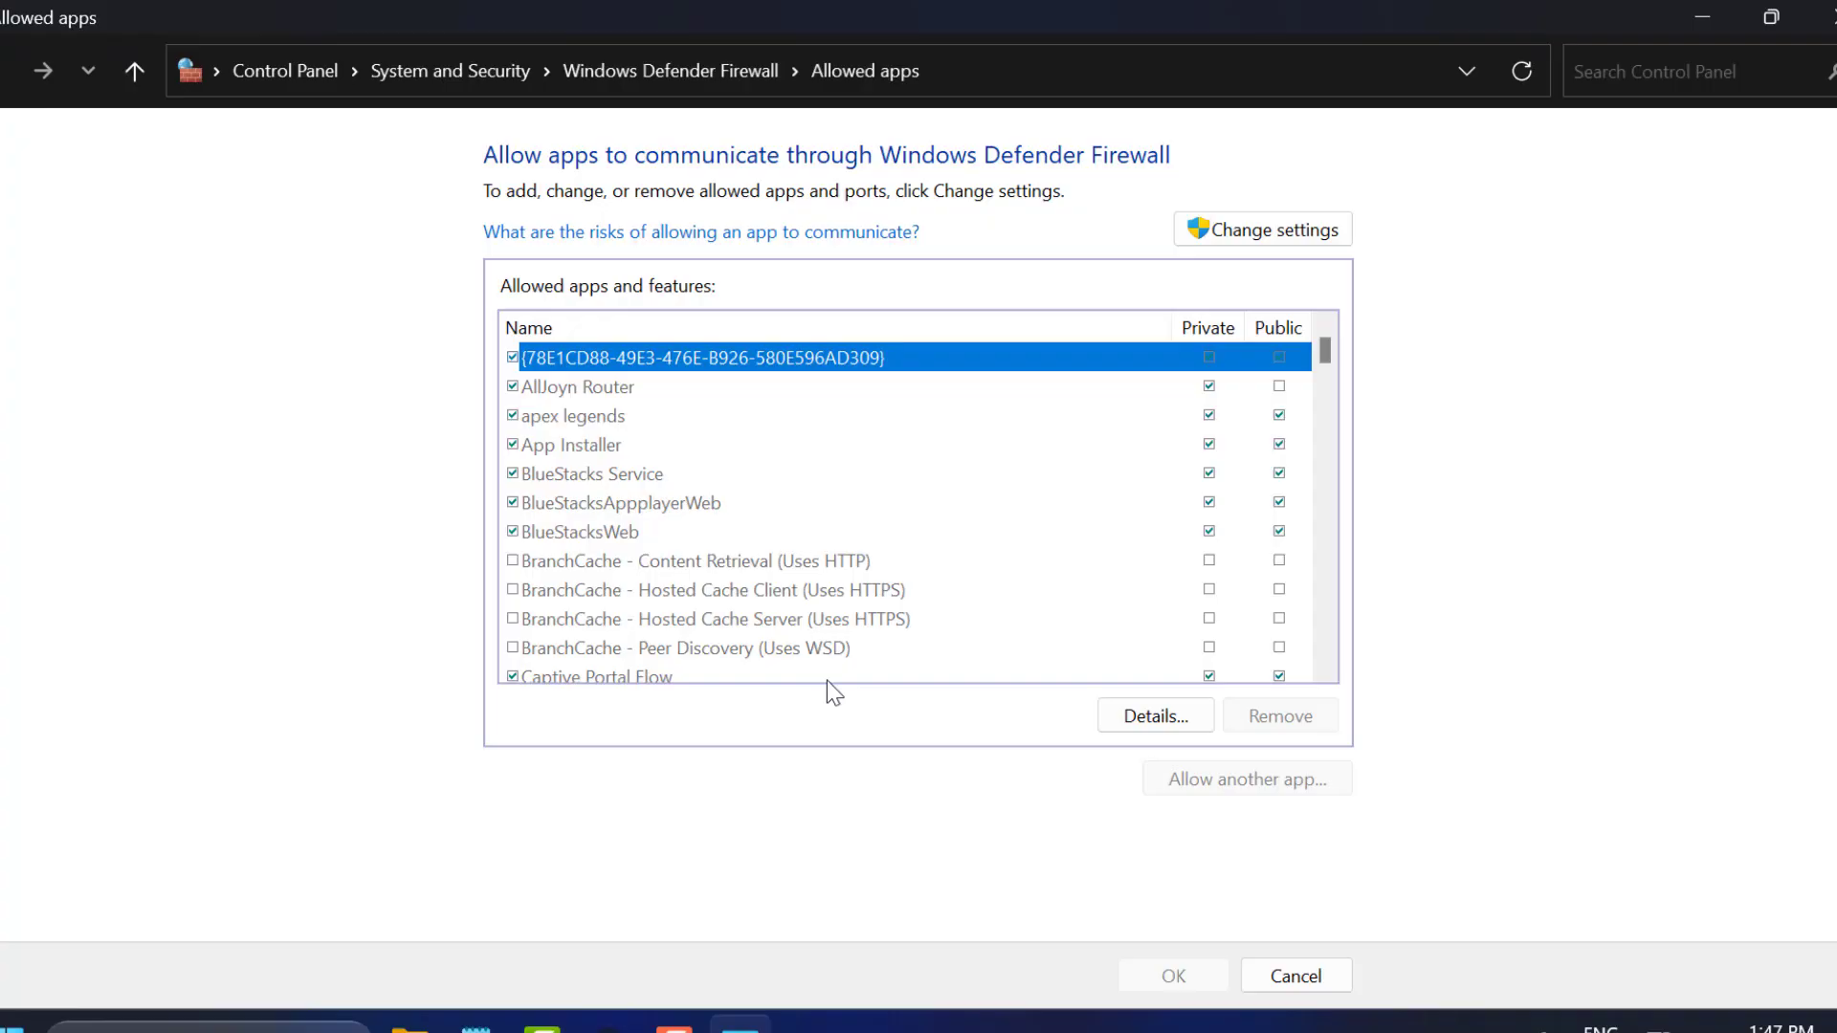
click(1274, 241)
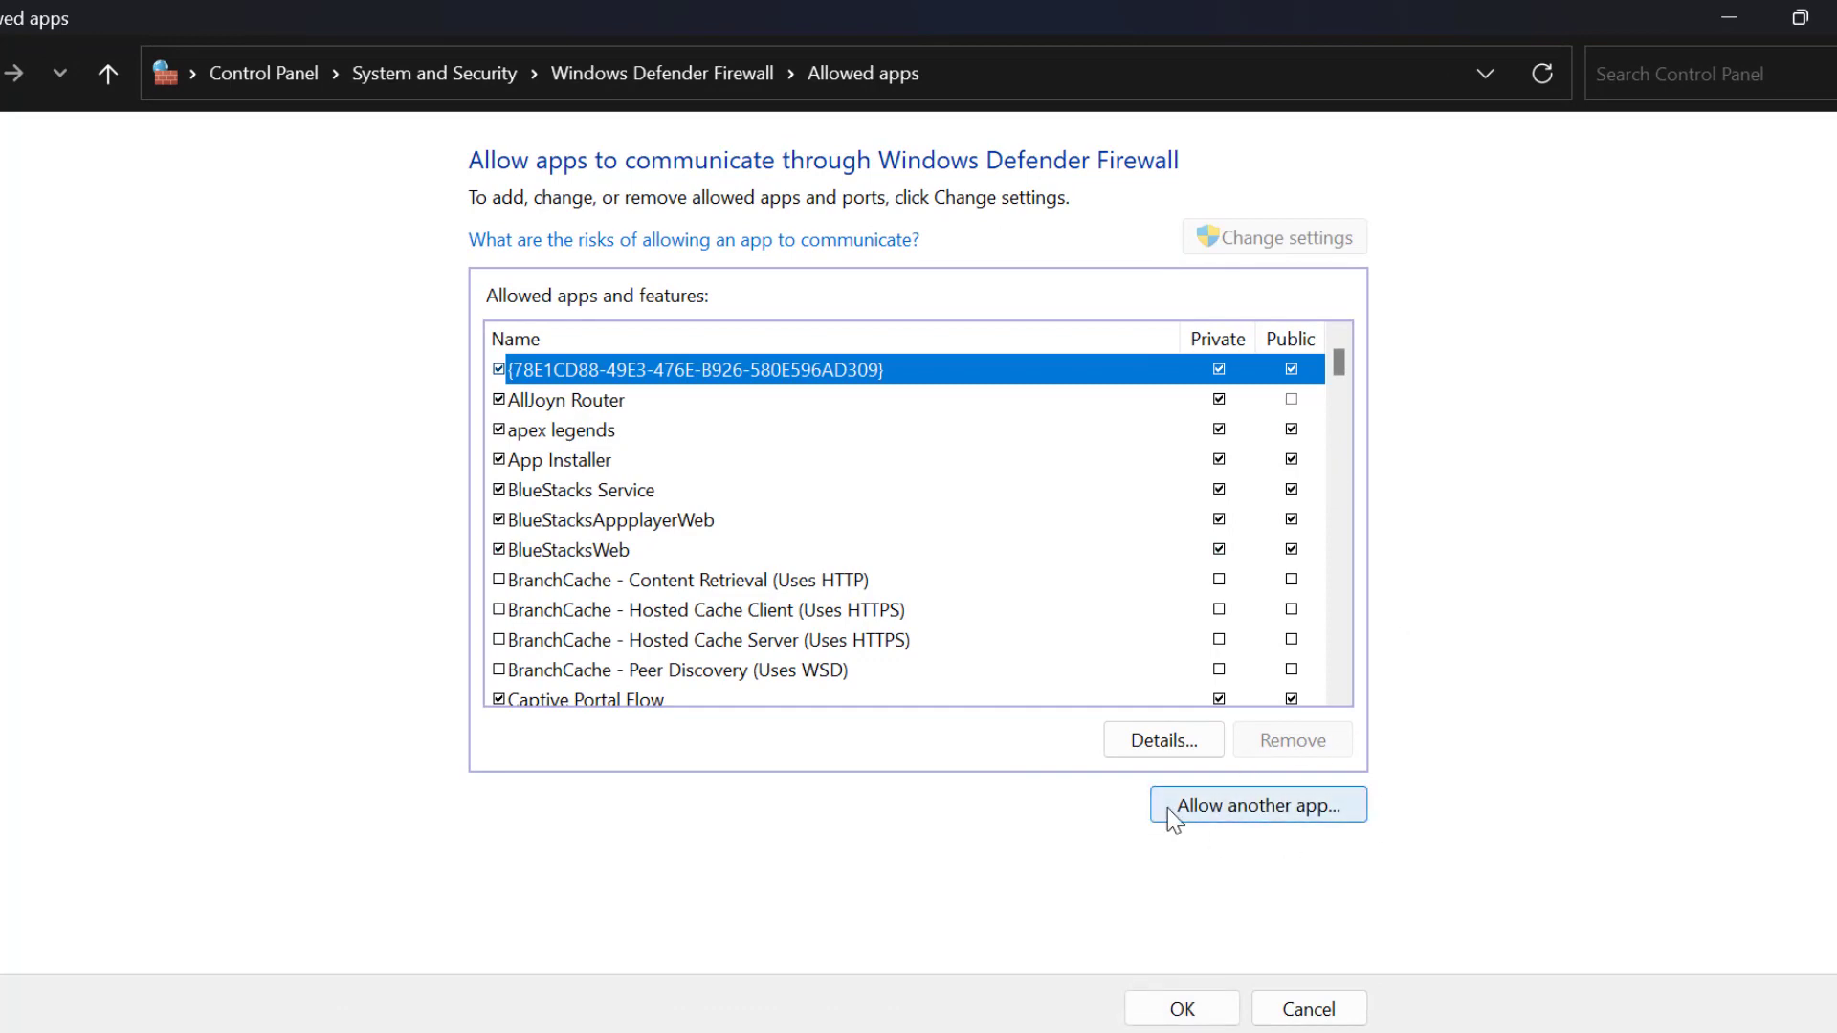
Start allowing another app and browse to the folder C:\Program Files (x86)\Steam\steamapps\common for its executable
click(1285, 802)
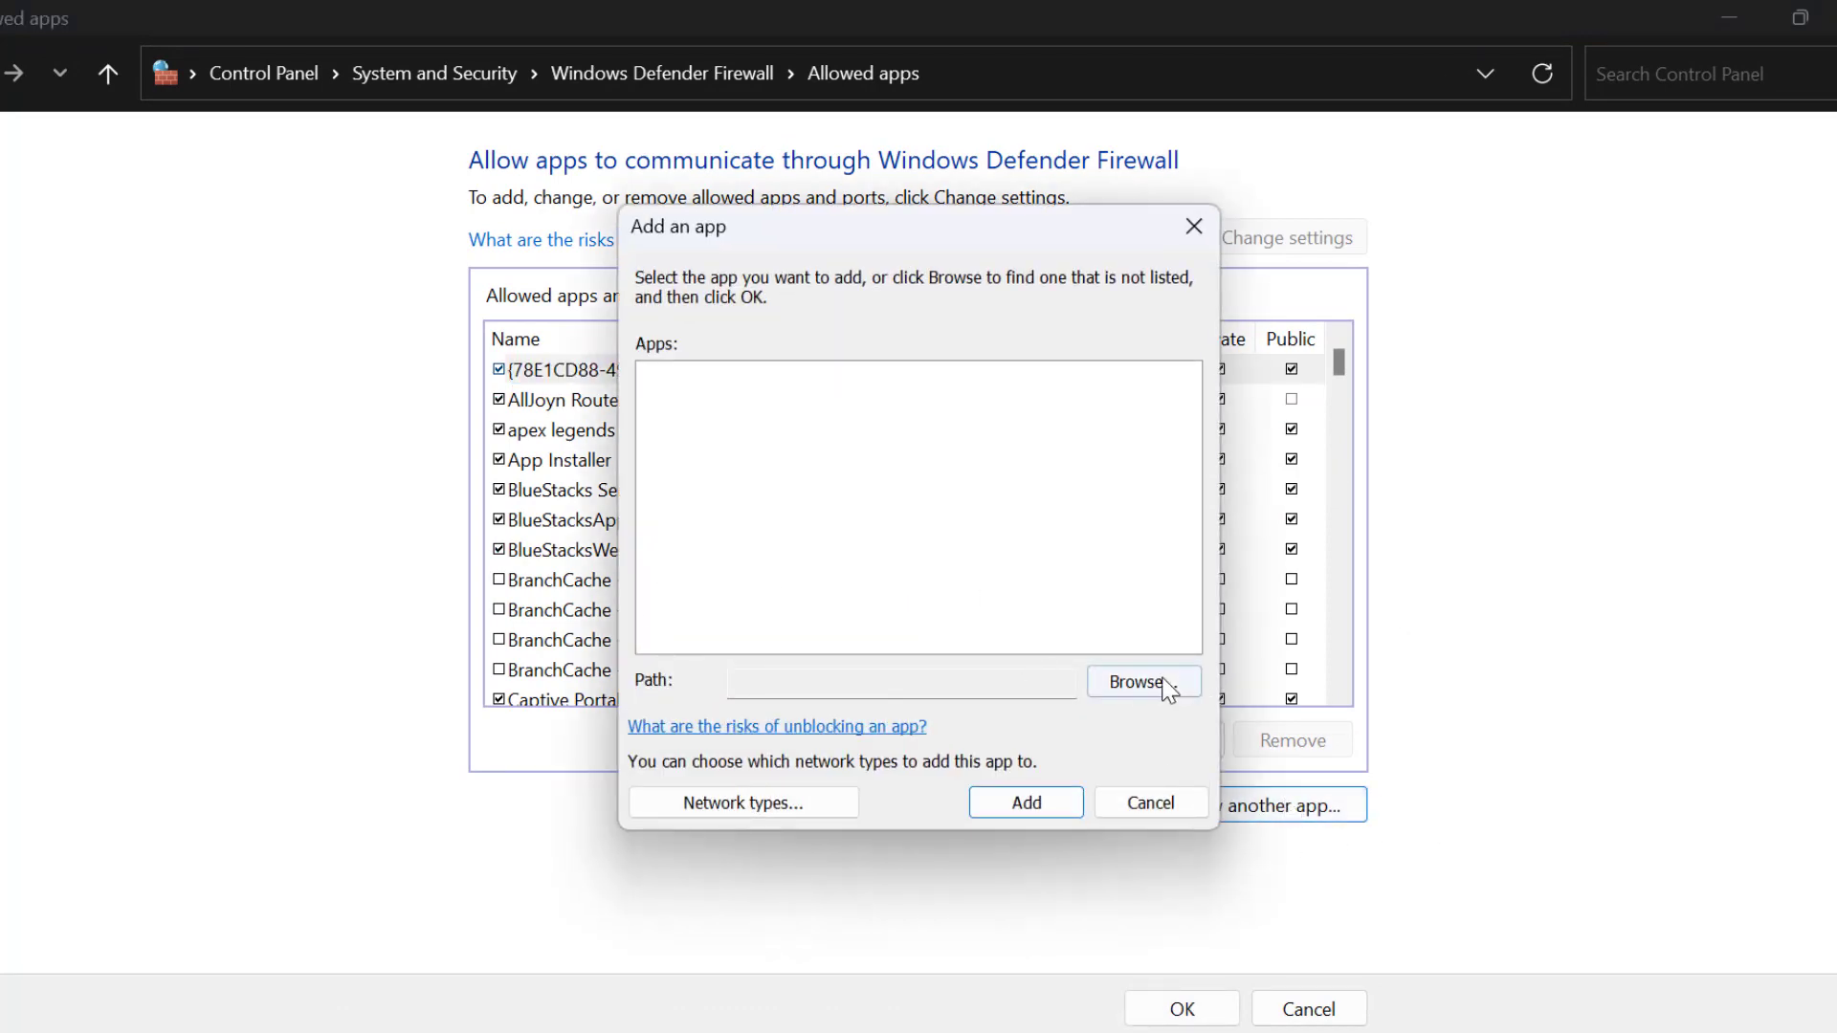
click(1163, 676)
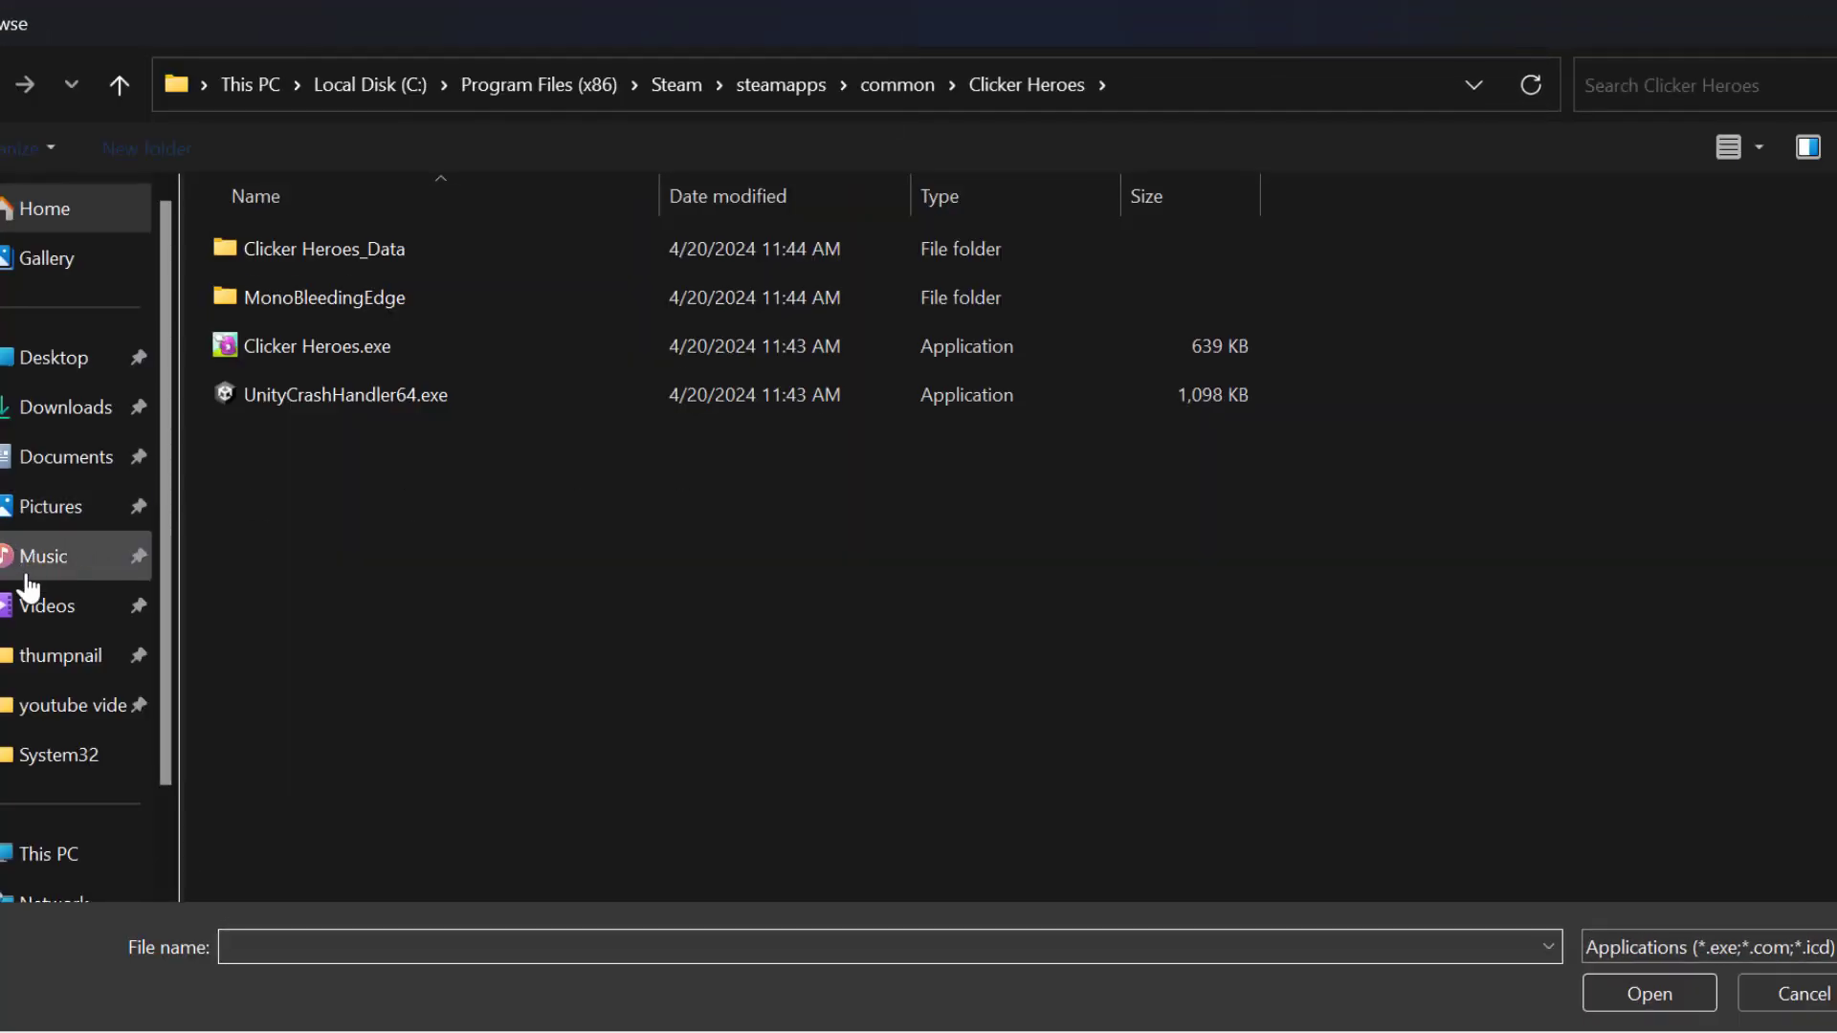
click(32, 756)
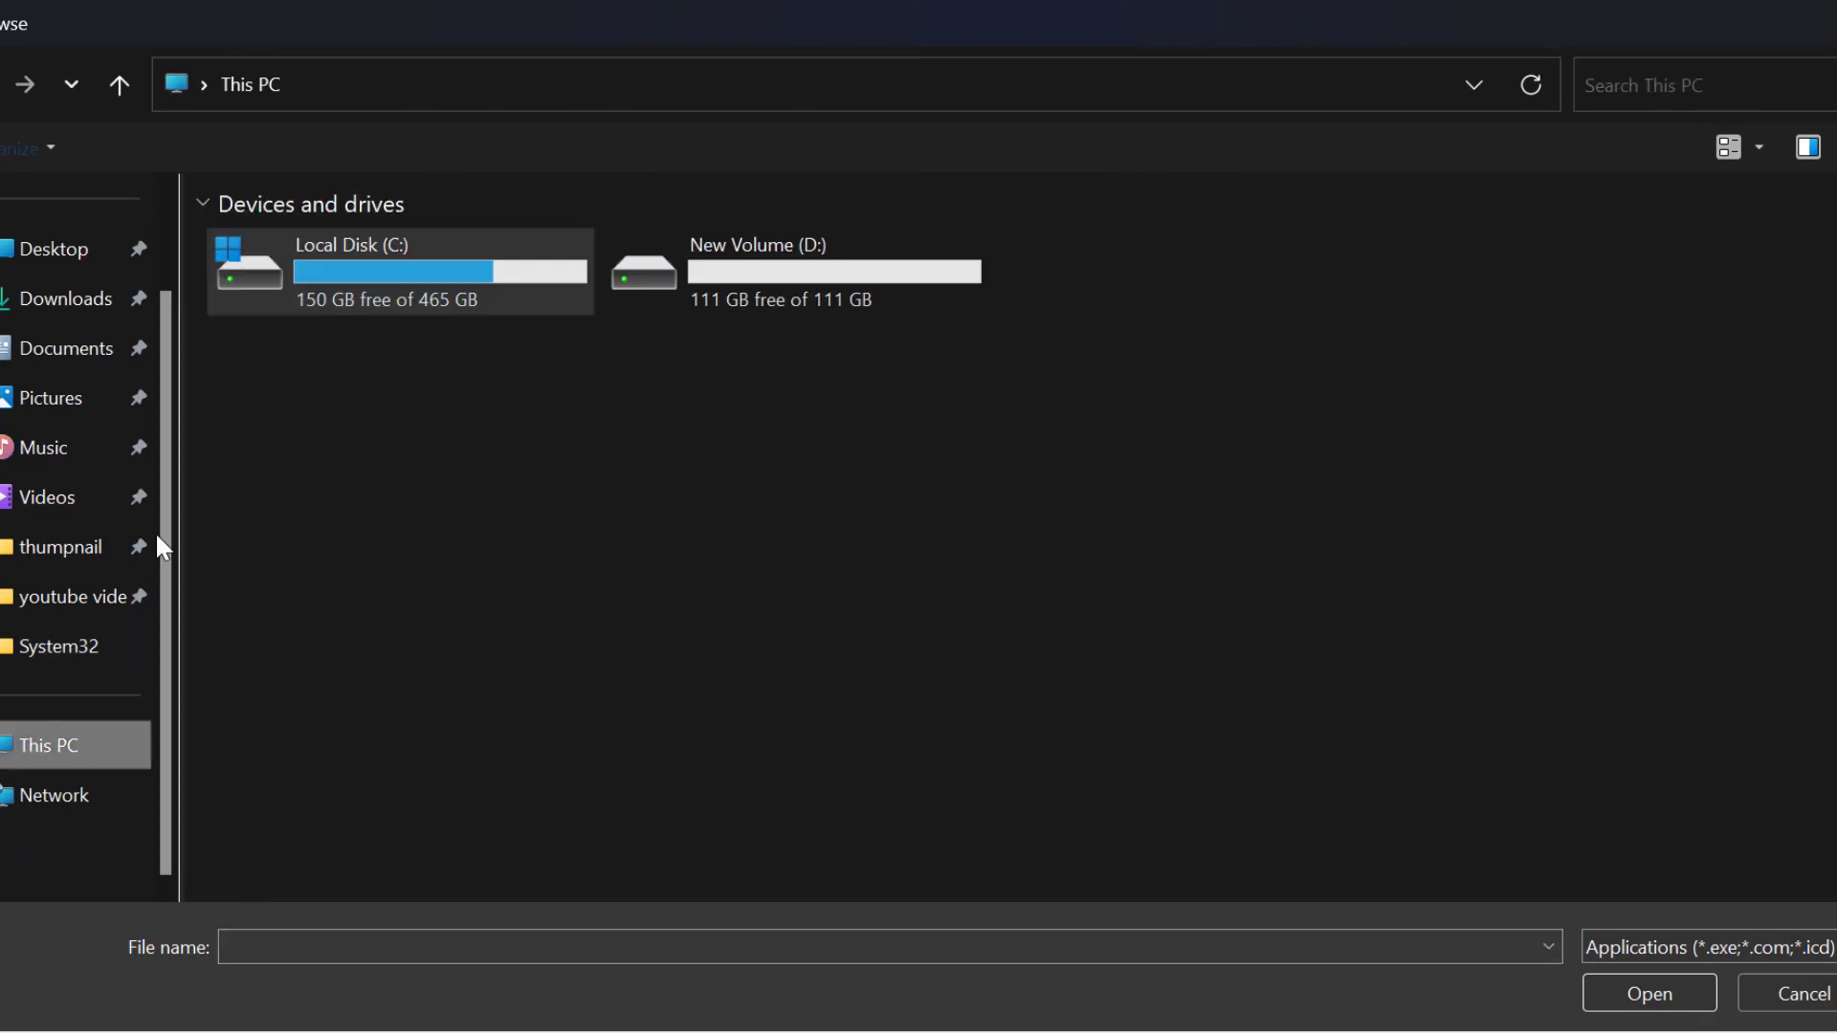
double_click(320, 287)
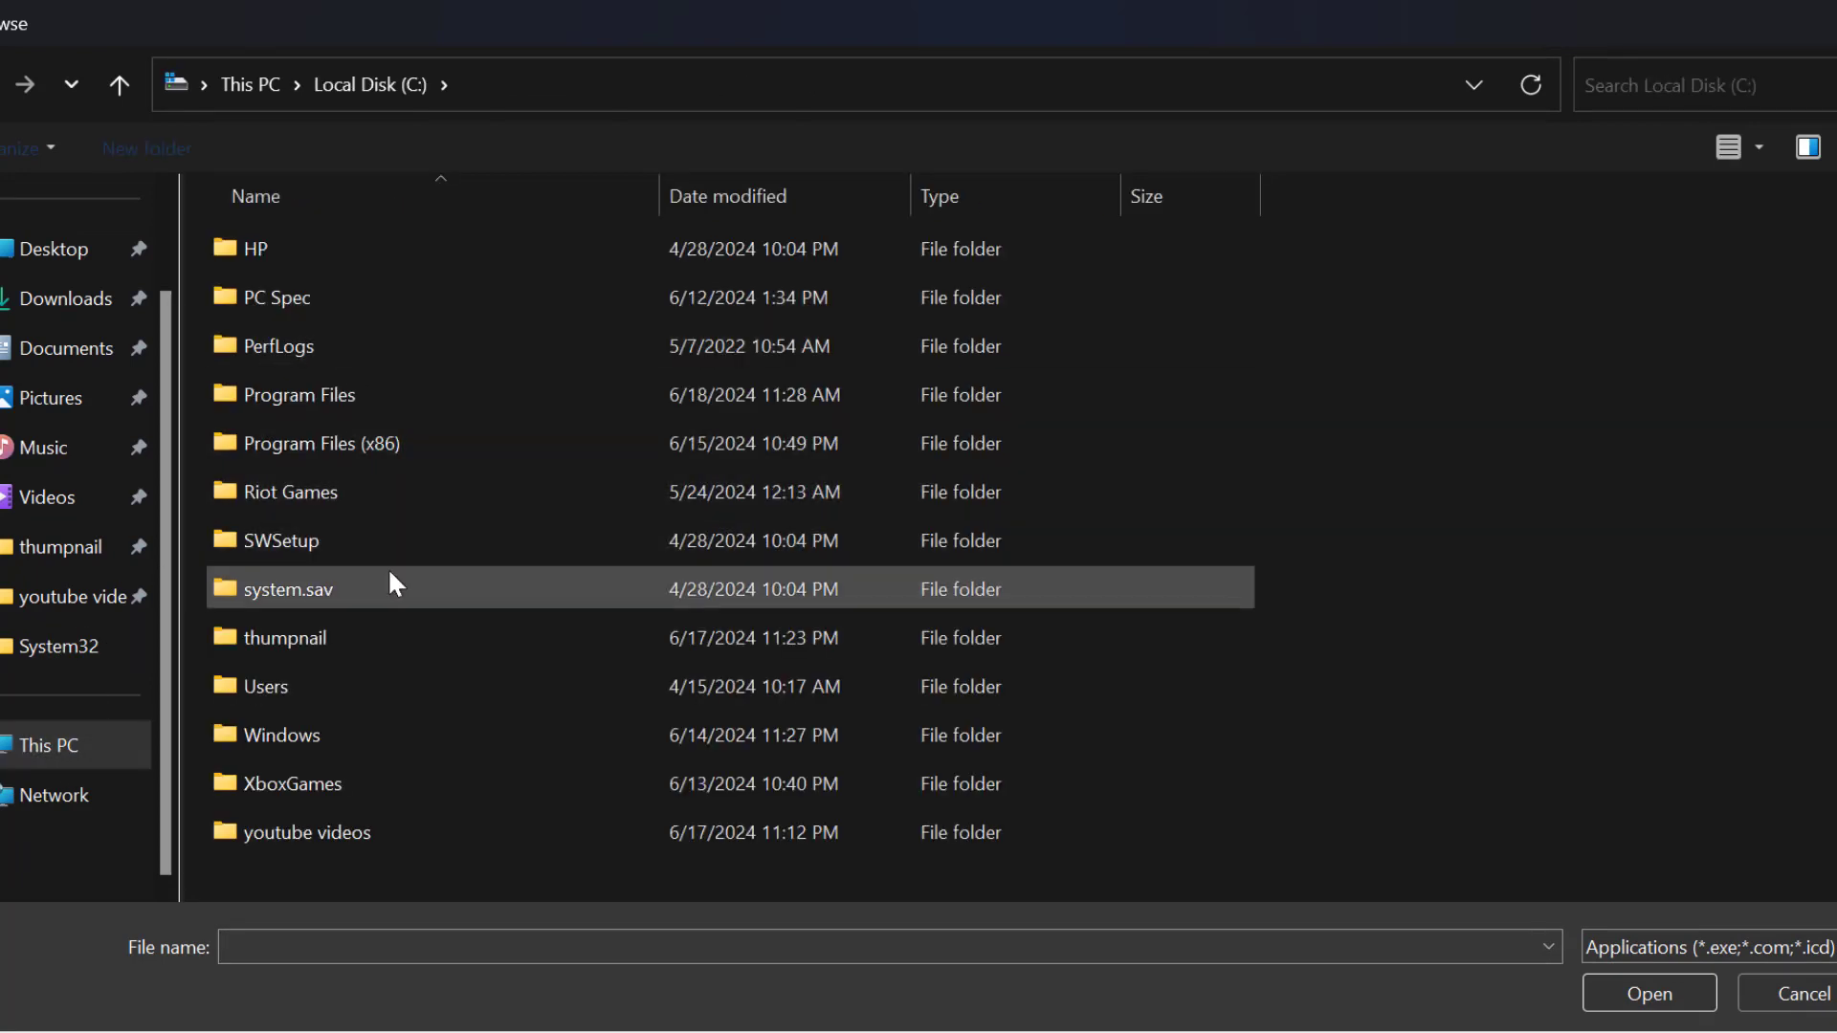
double_click(333, 459)
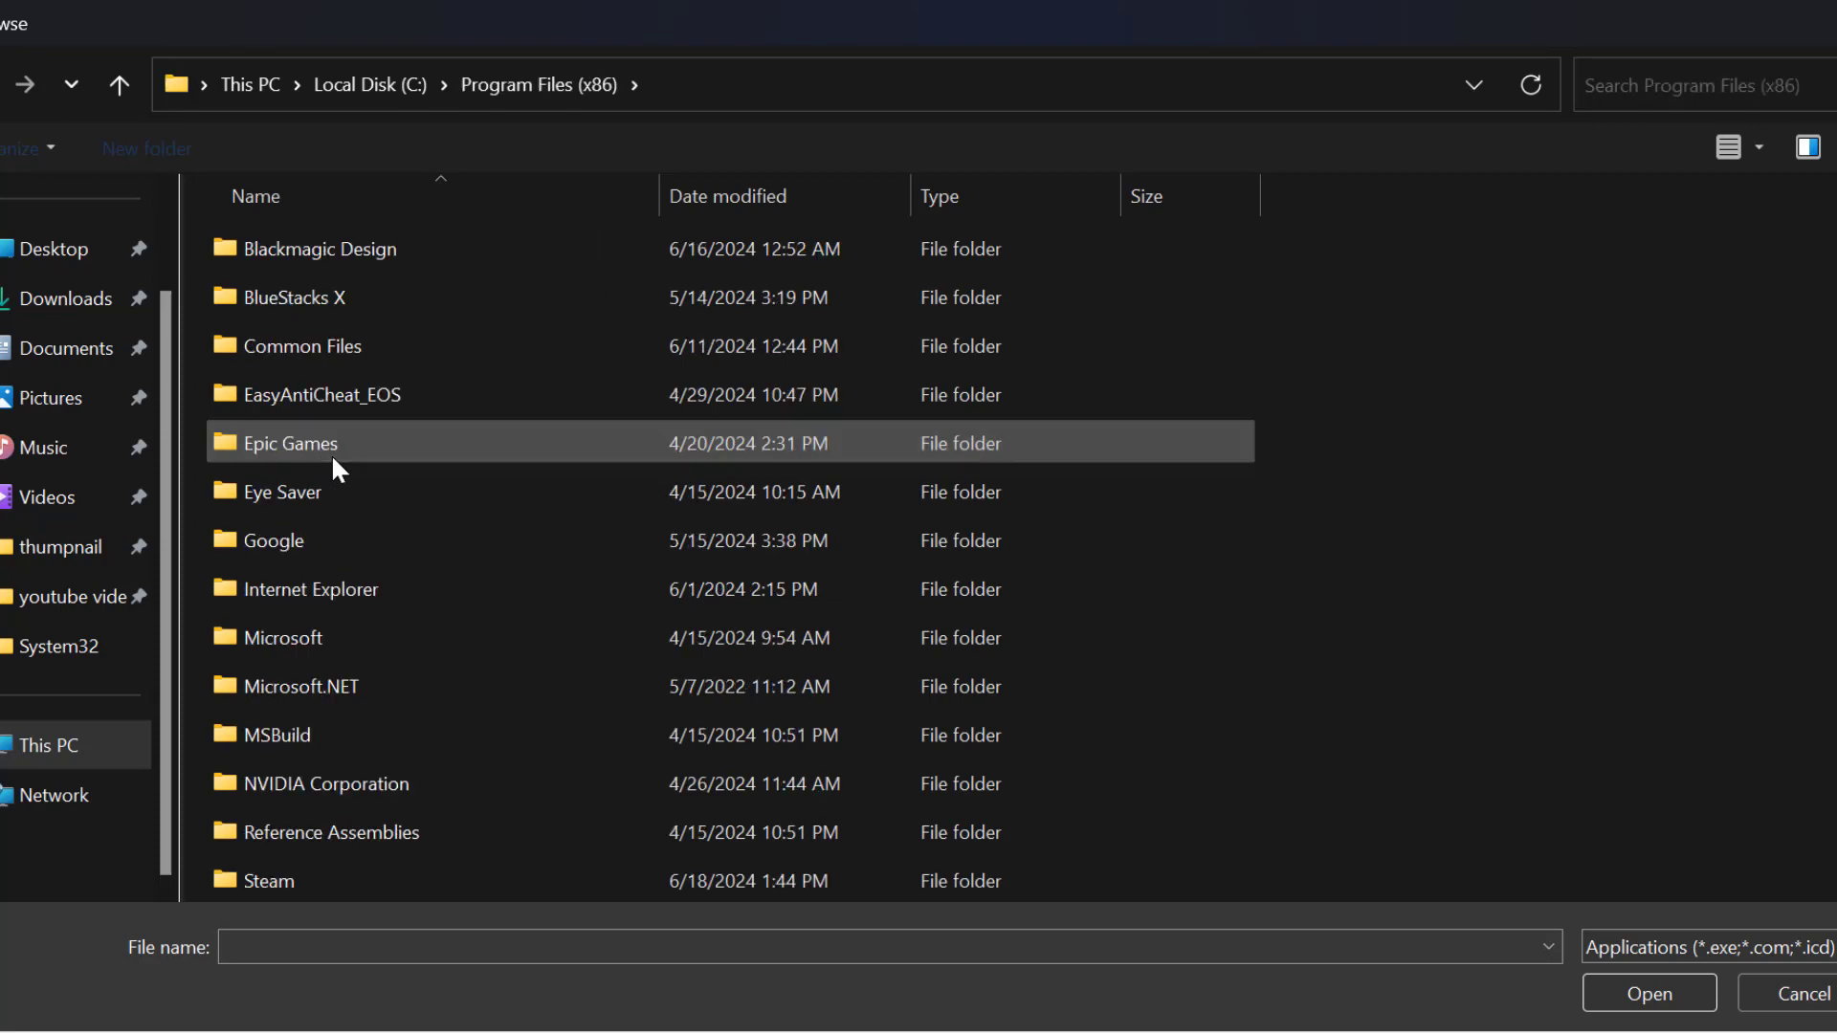
scroll(335, 484, down, 2)
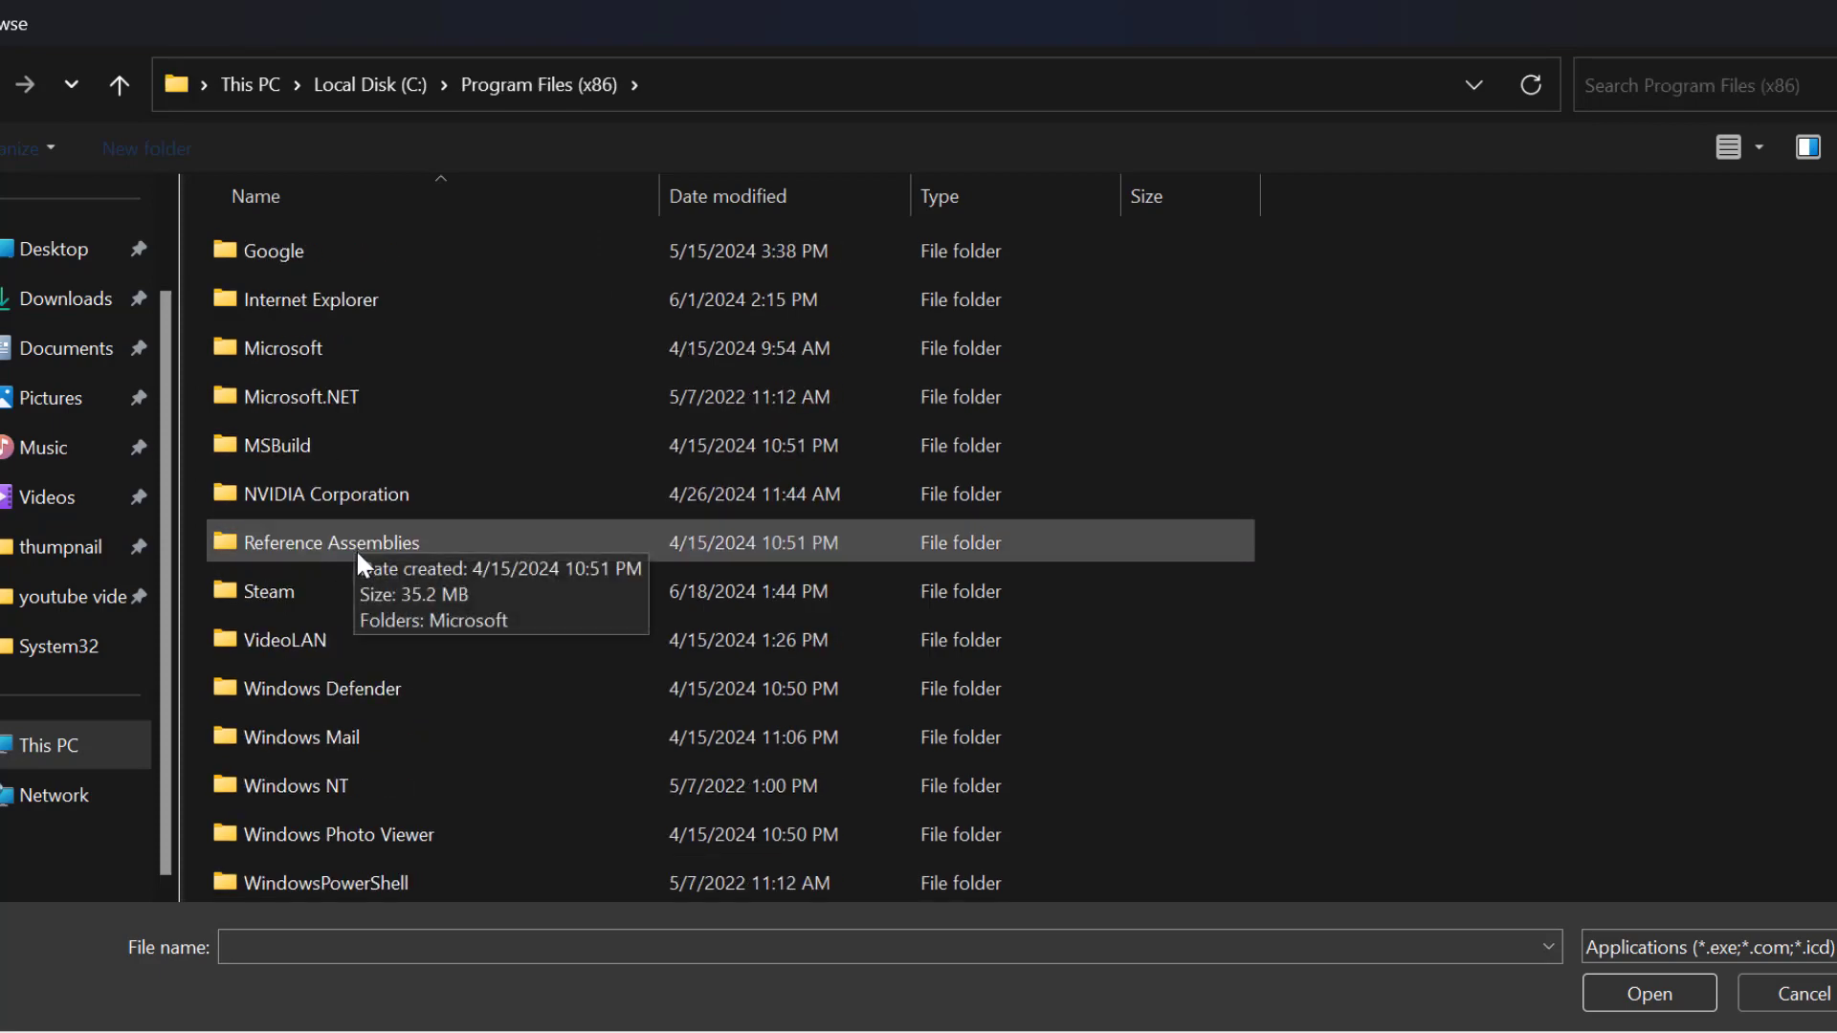
click(290, 589)
double_click(291, 590)
scroll(431, 540, down, 3)
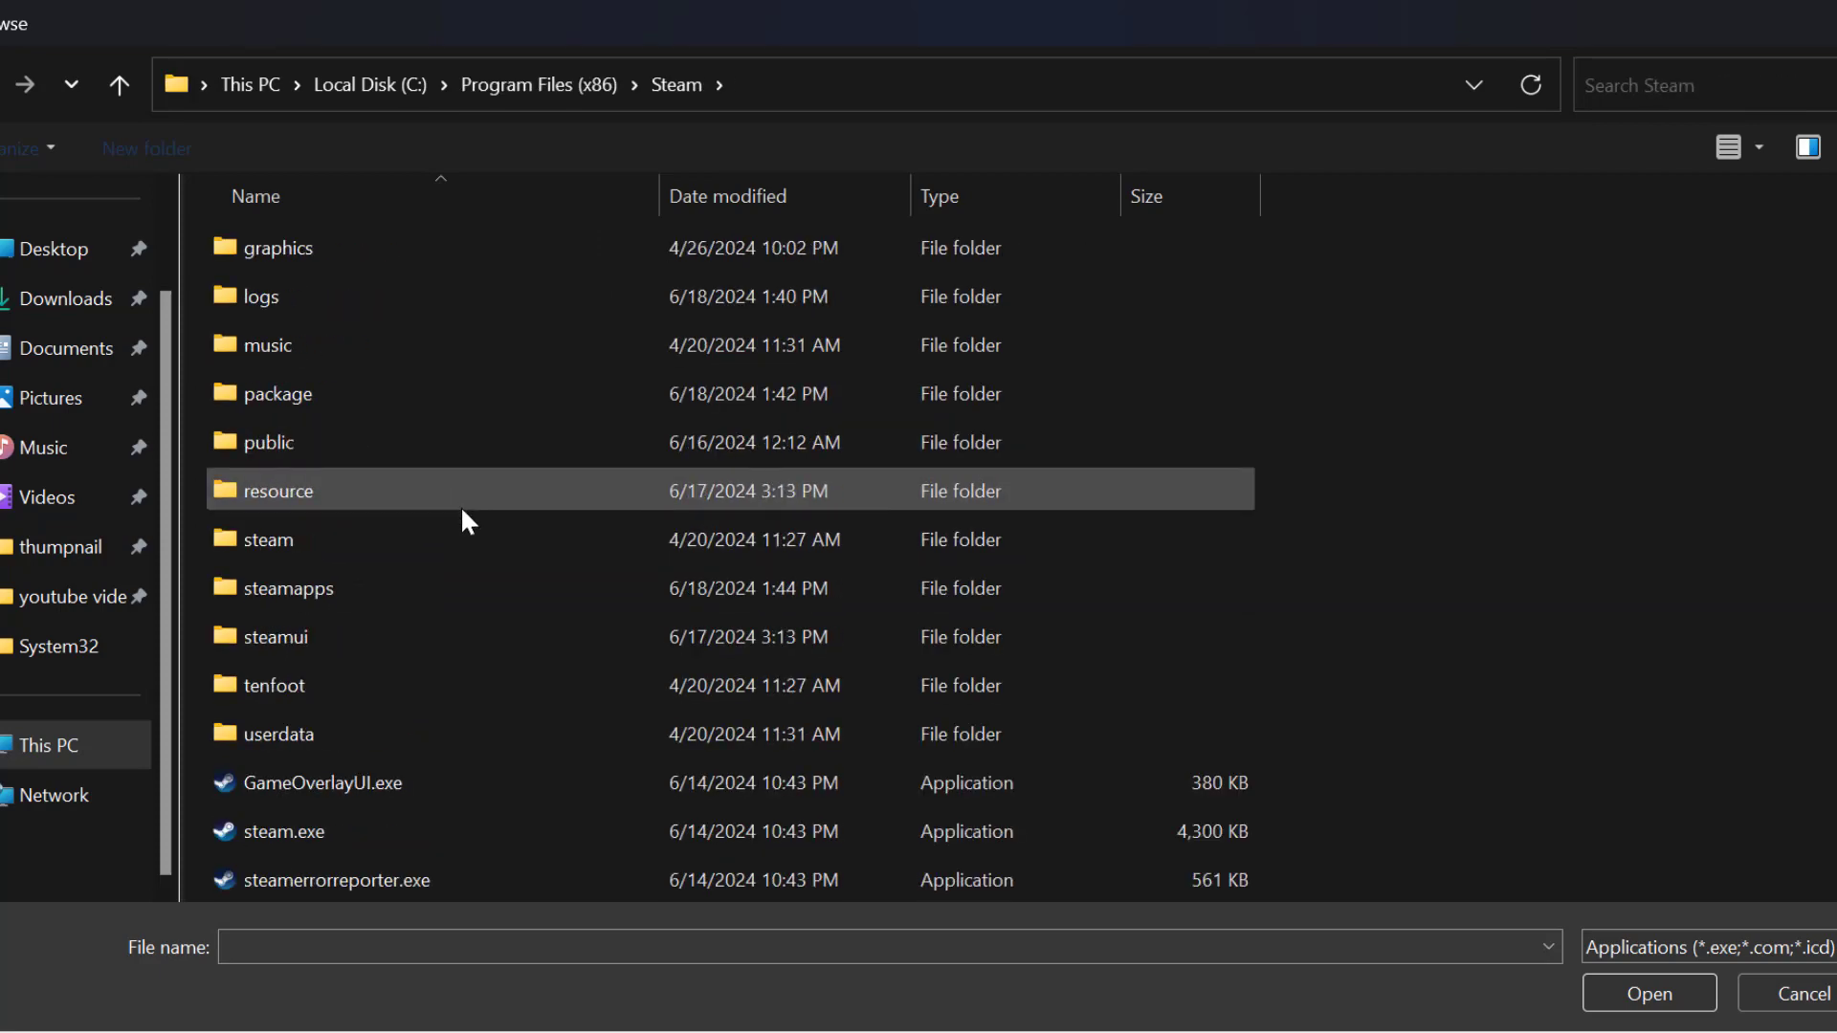
click(339, 589)
double_click(339, 589)
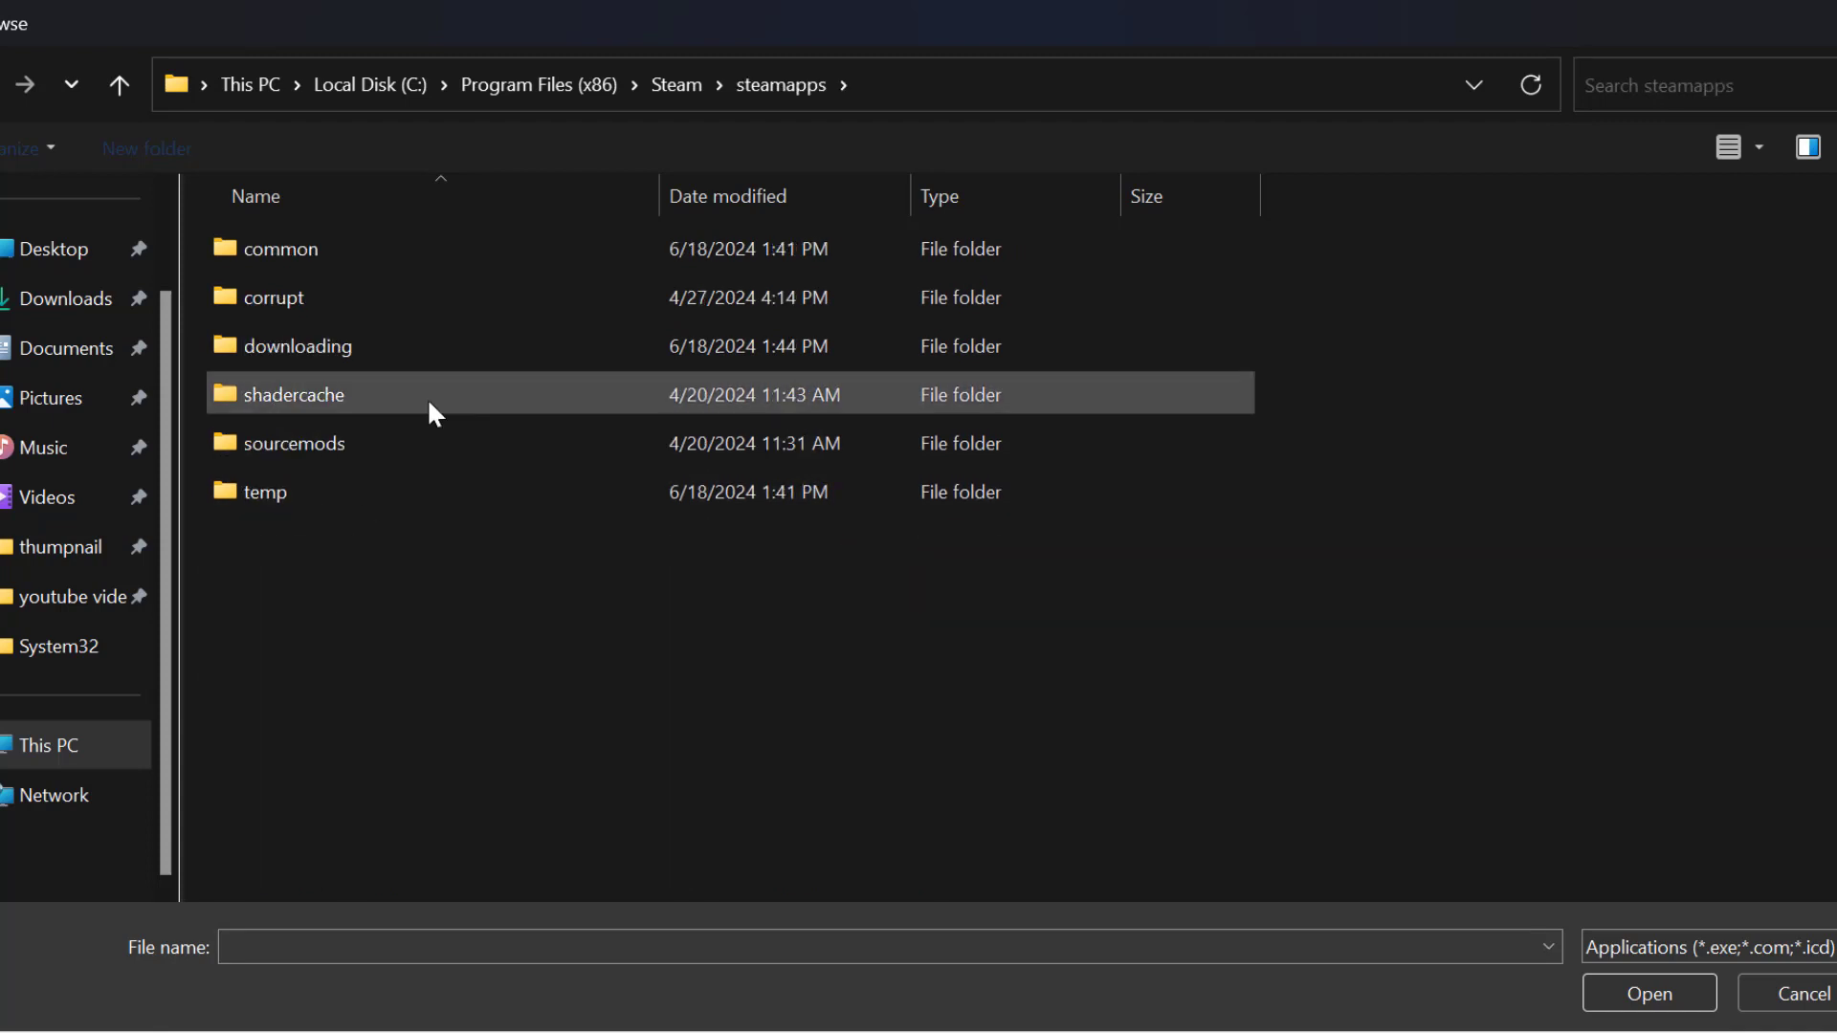
double_click(320, 250)
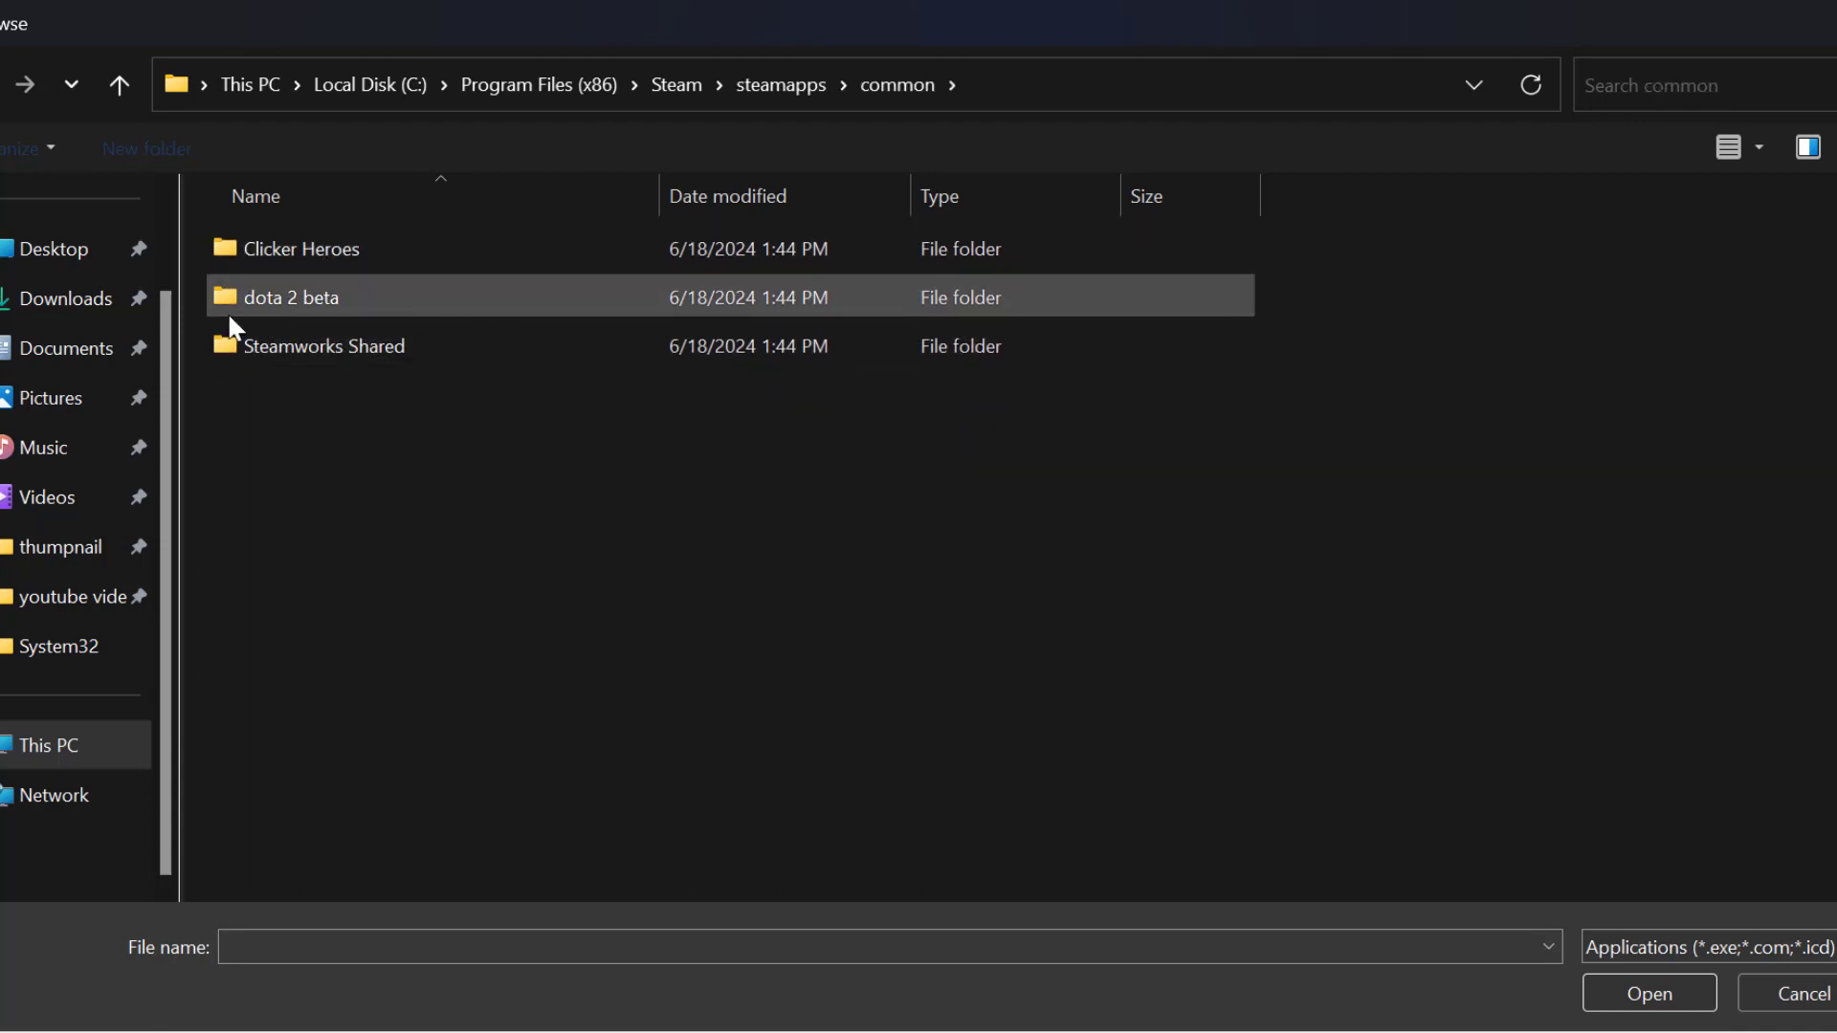
double_click(324, 295)
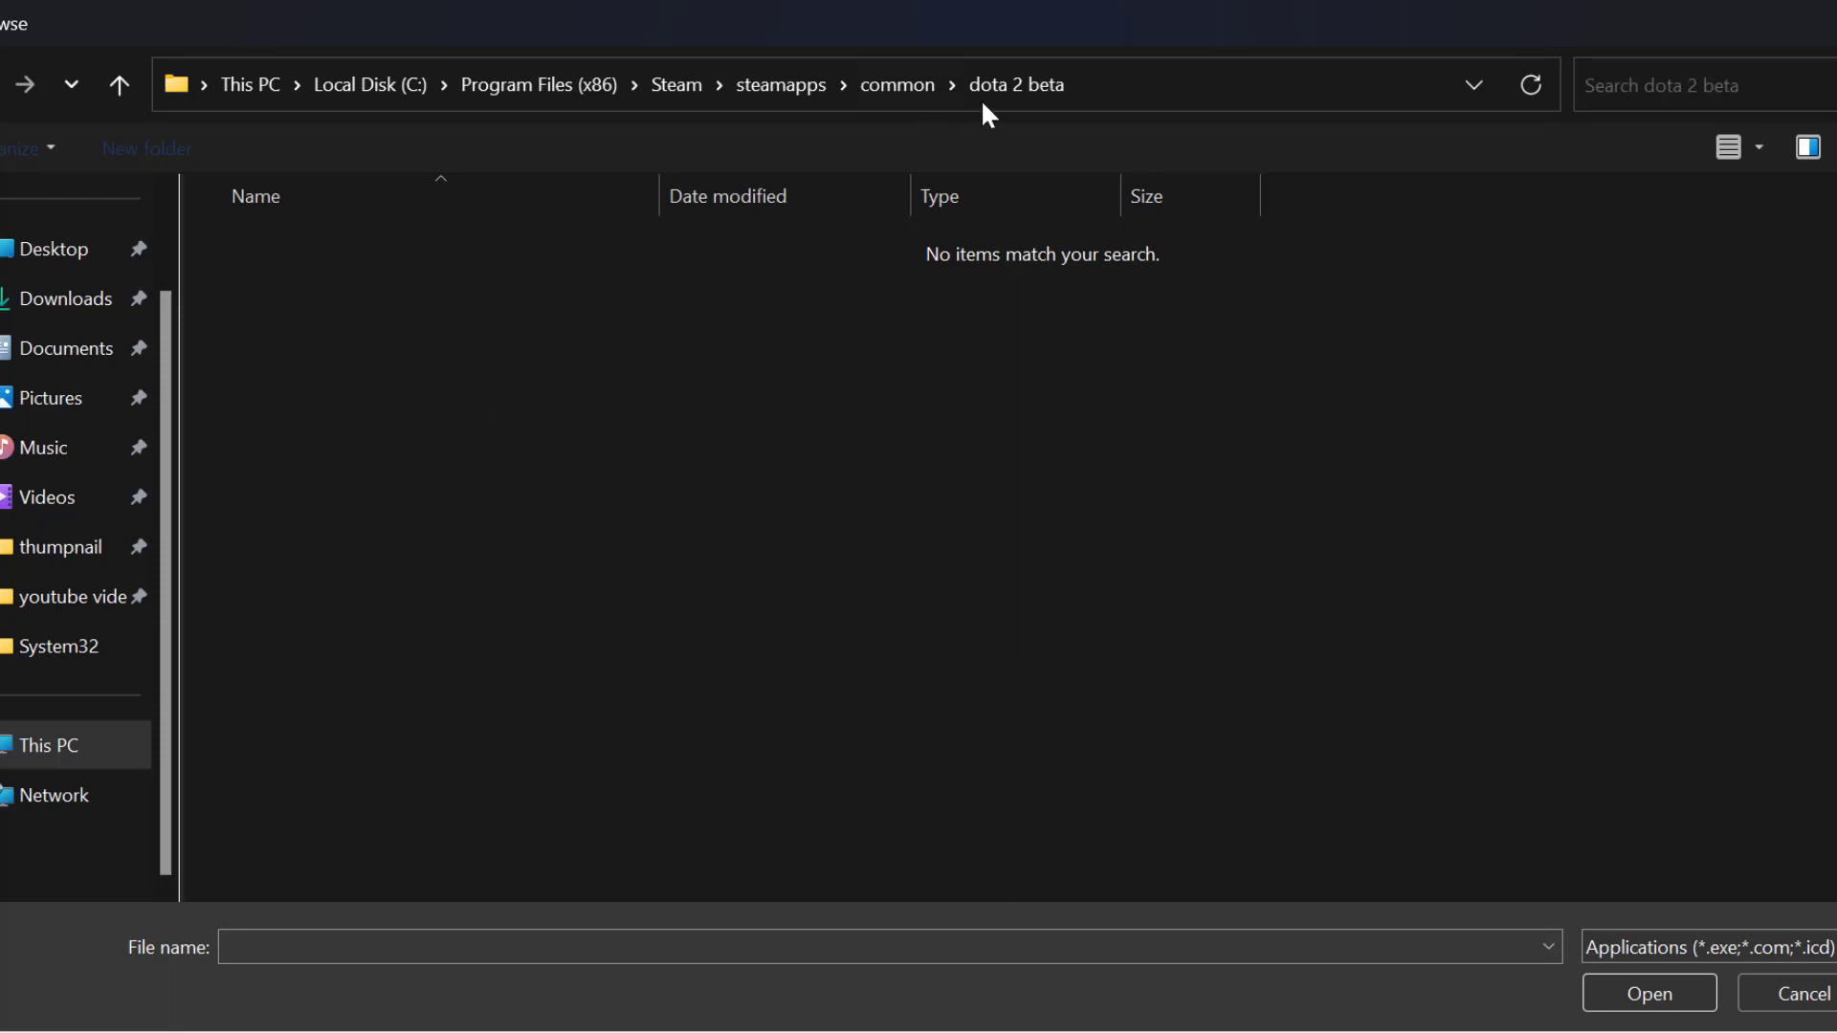
click(895, 82)
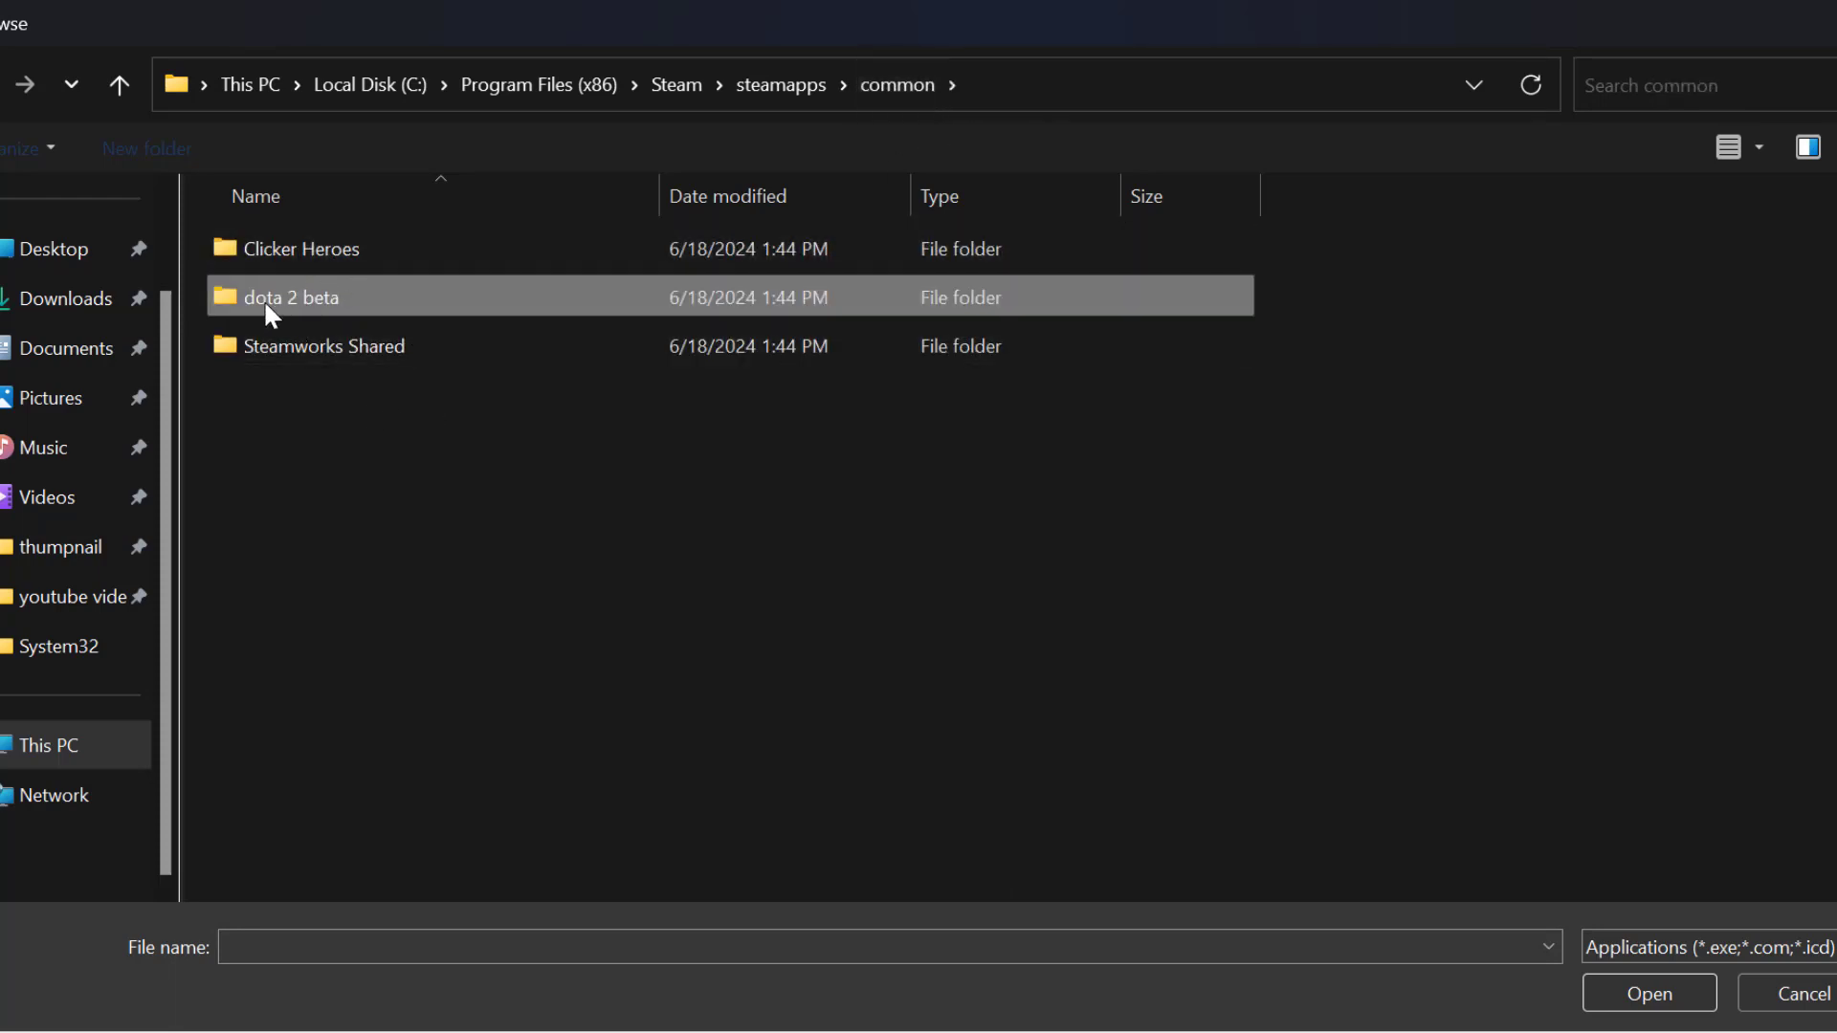
double_click(331, 302)
click(894, 85)
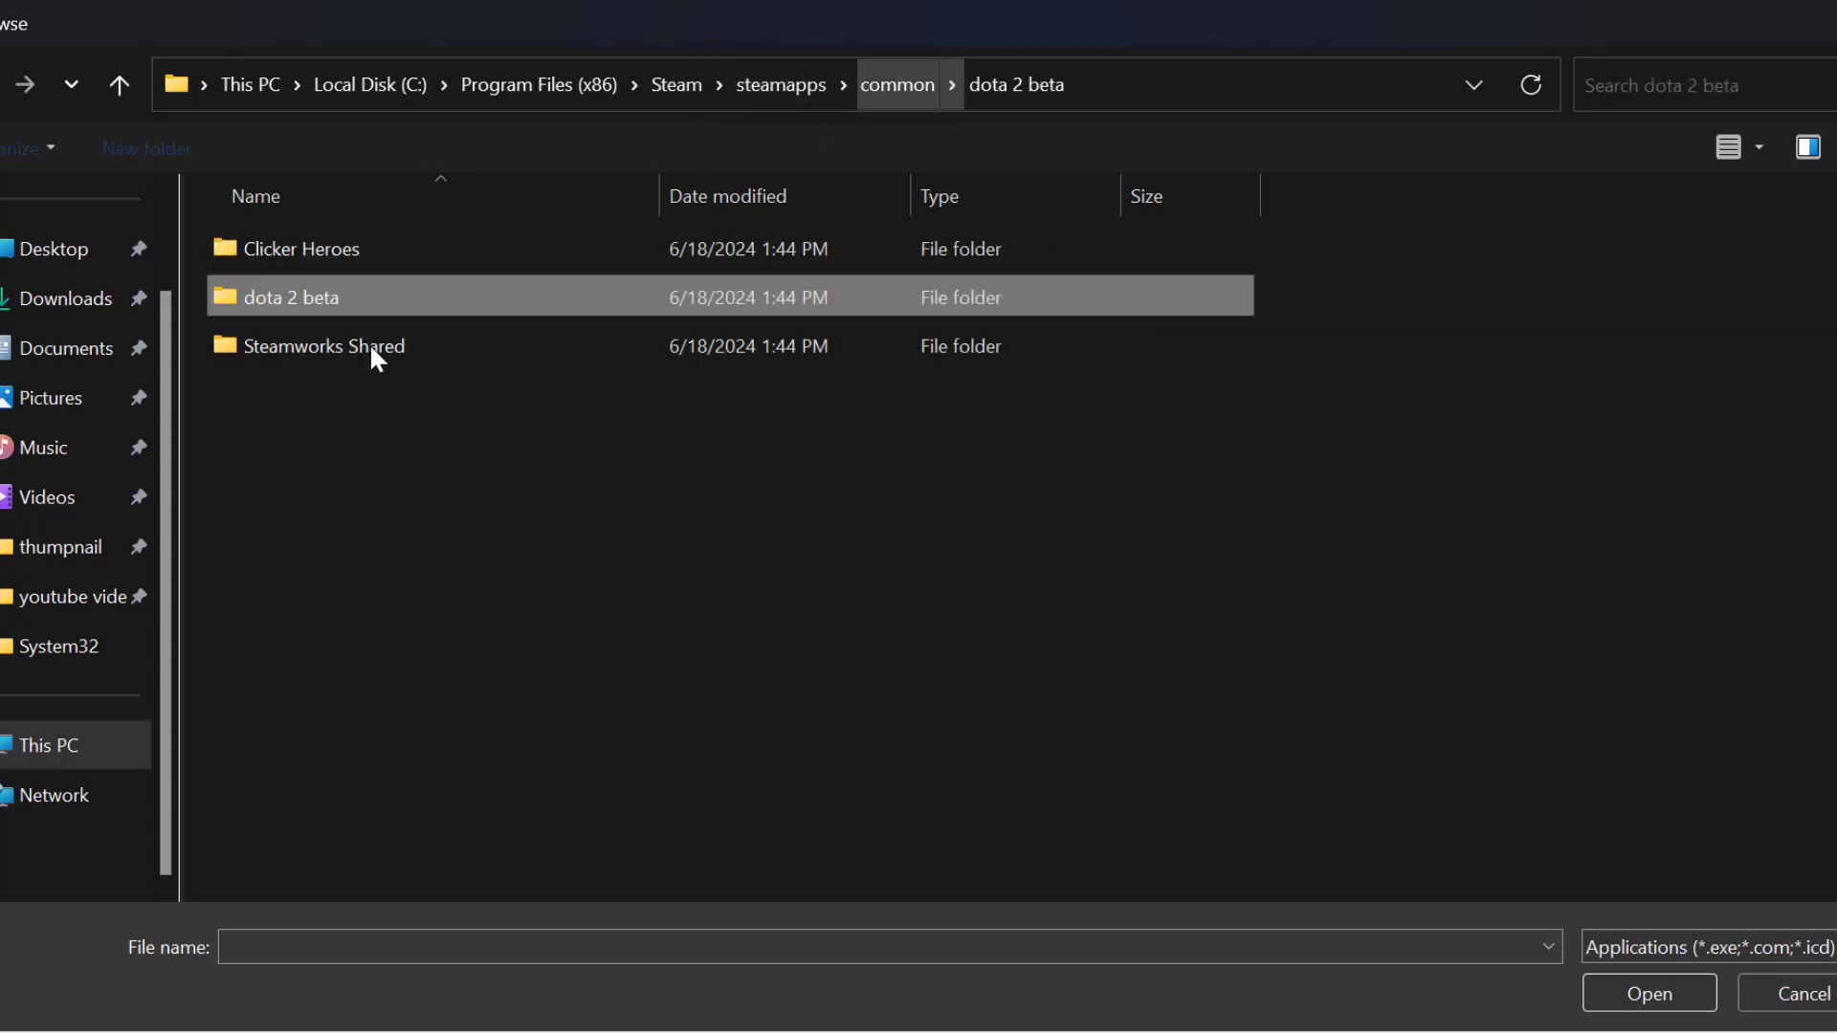
Try to add Clicker Heroes.exe from the Clicker Heroes folder to the allowed apps, then close the Add an app dialog
double_click(346, 260)
click(282, 351)
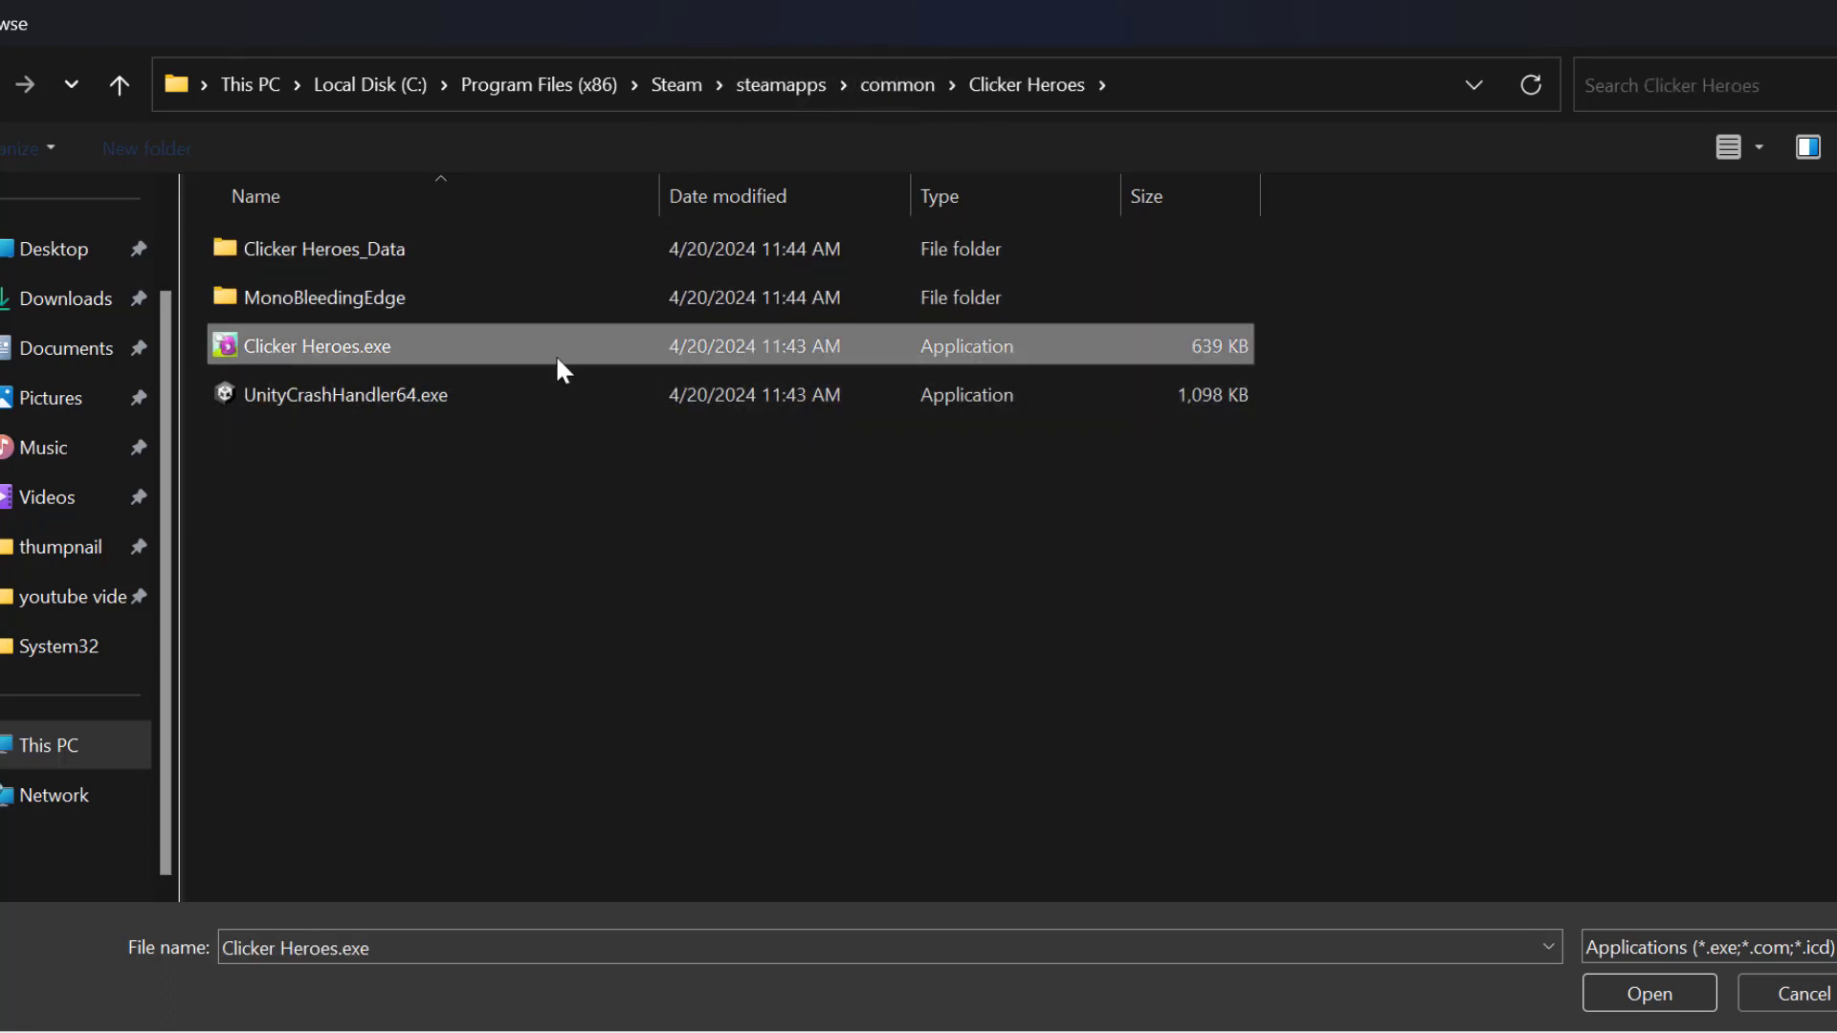
click(1632, 995)
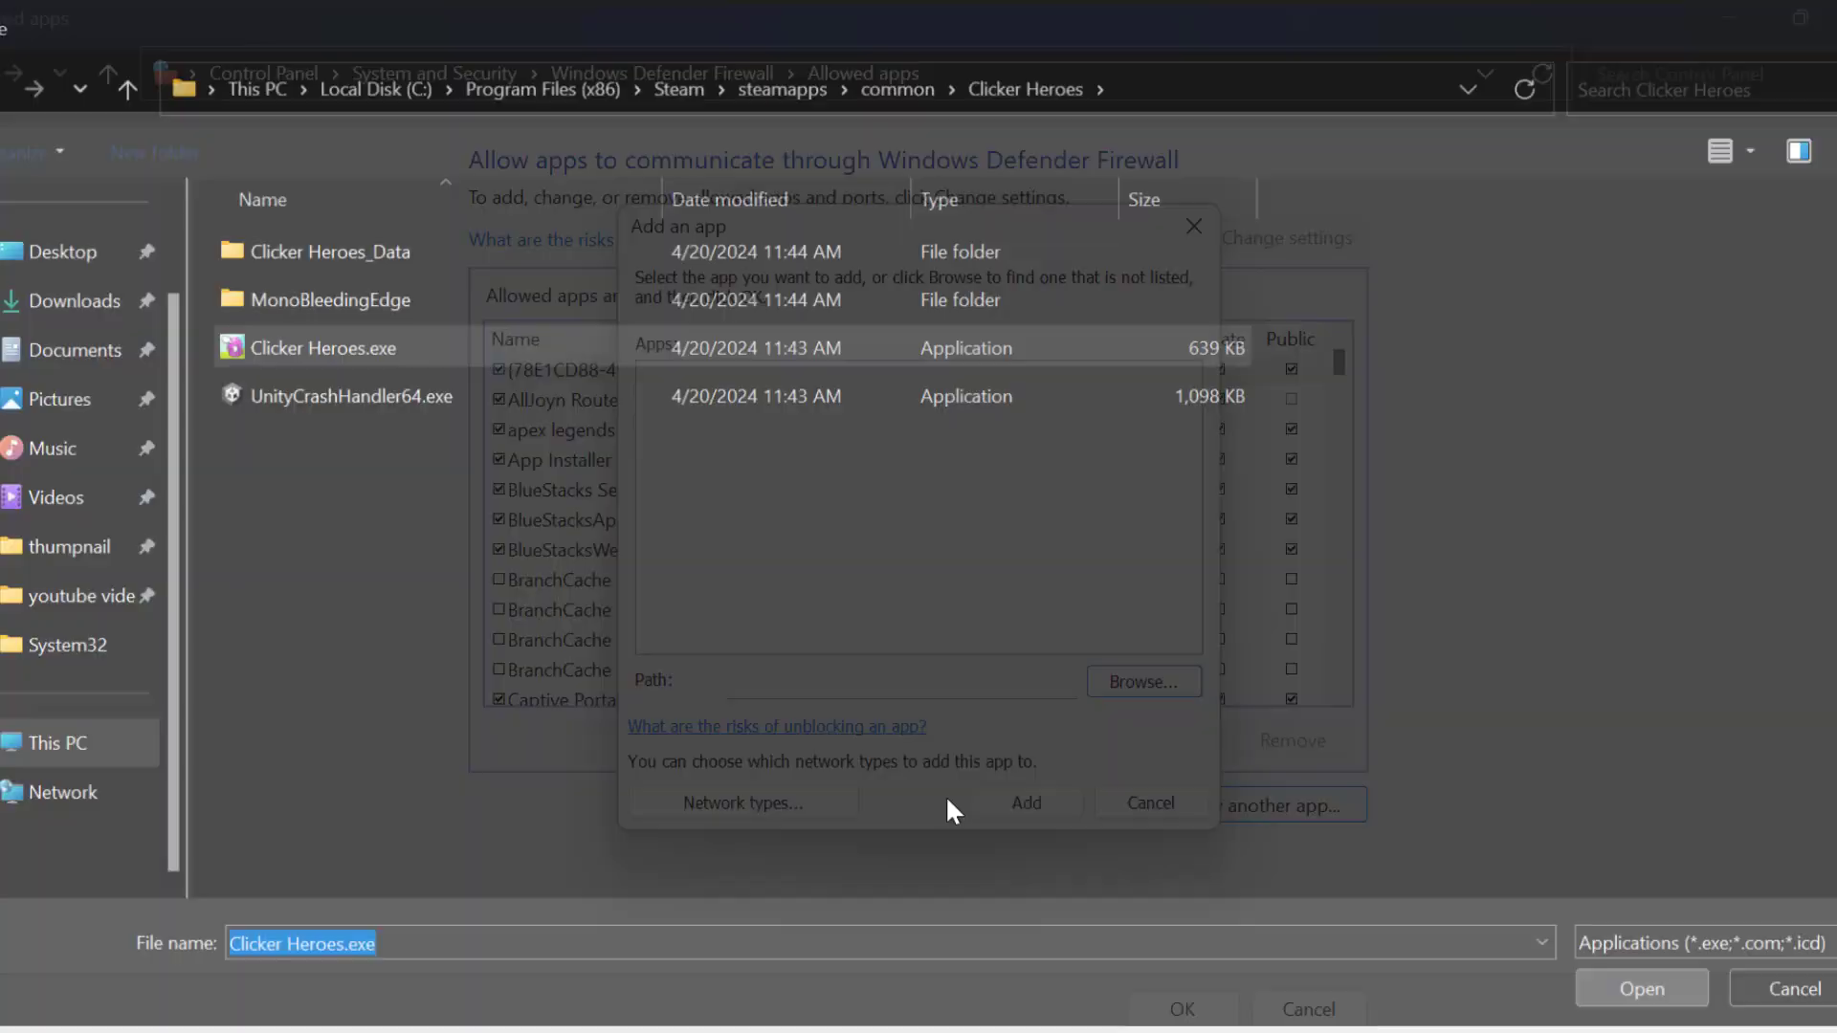
click(1040, 810)
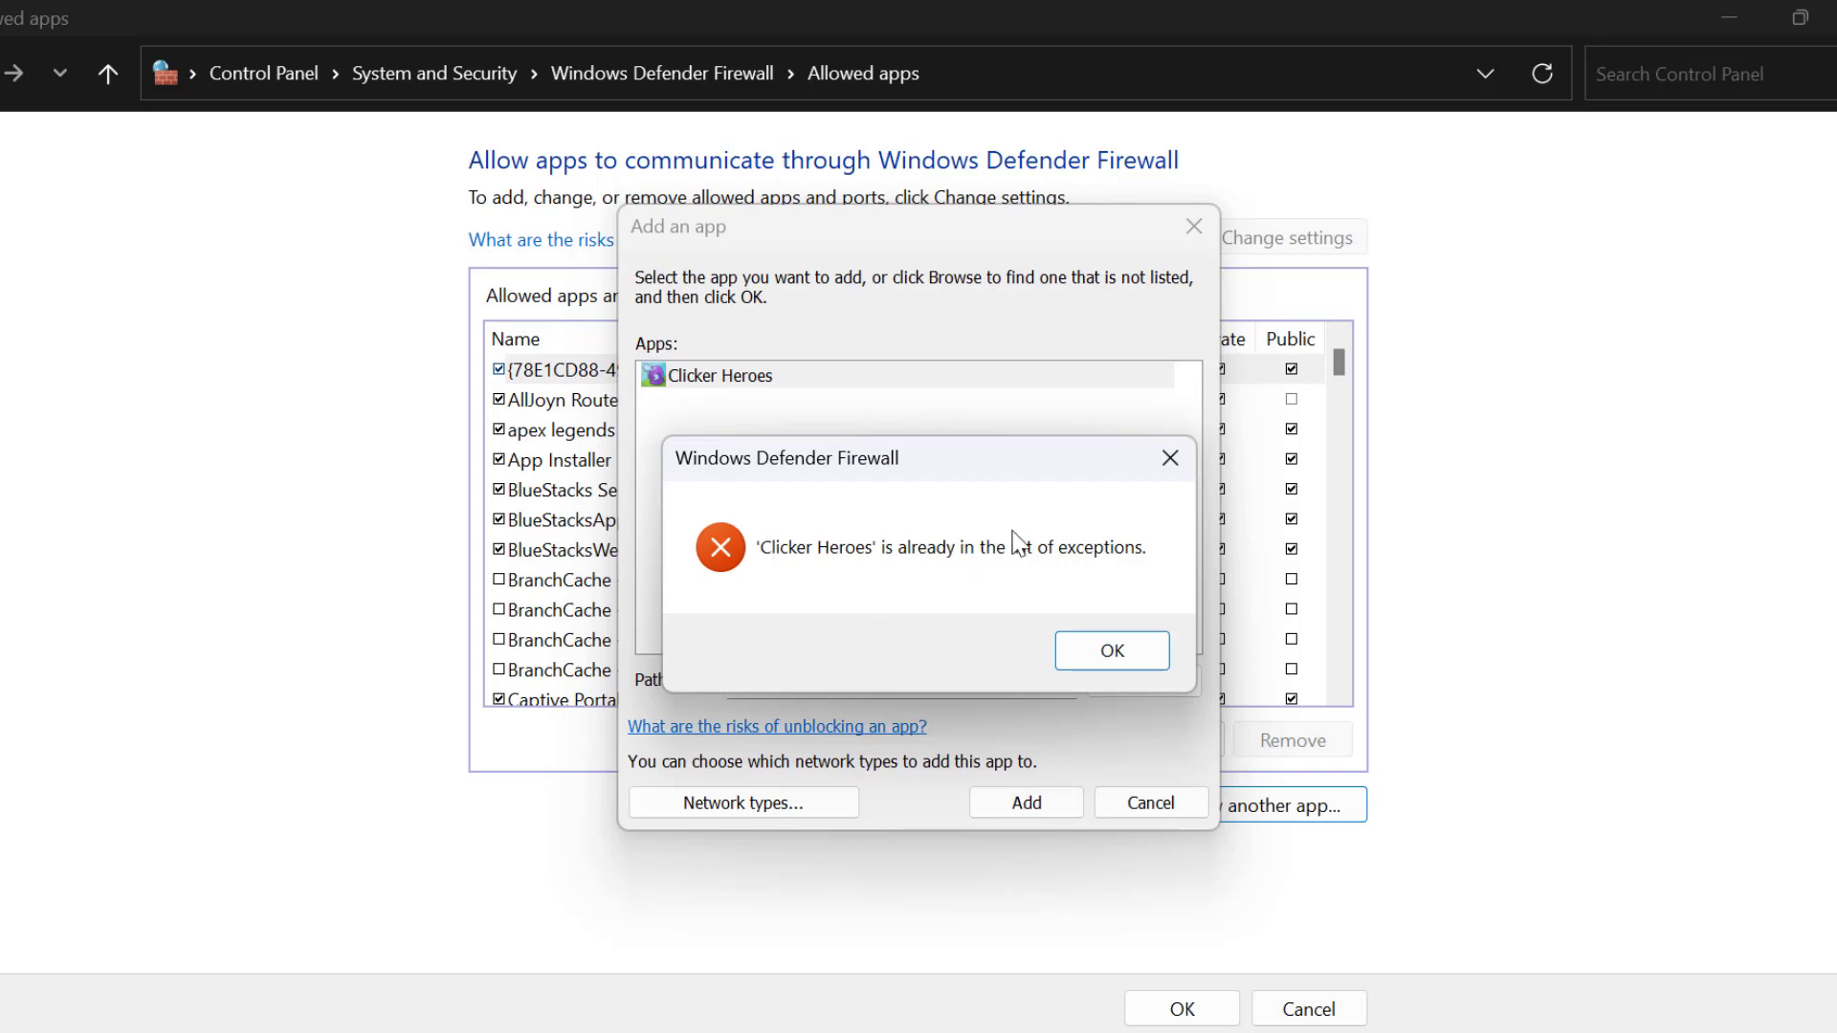
click(1076, 650)
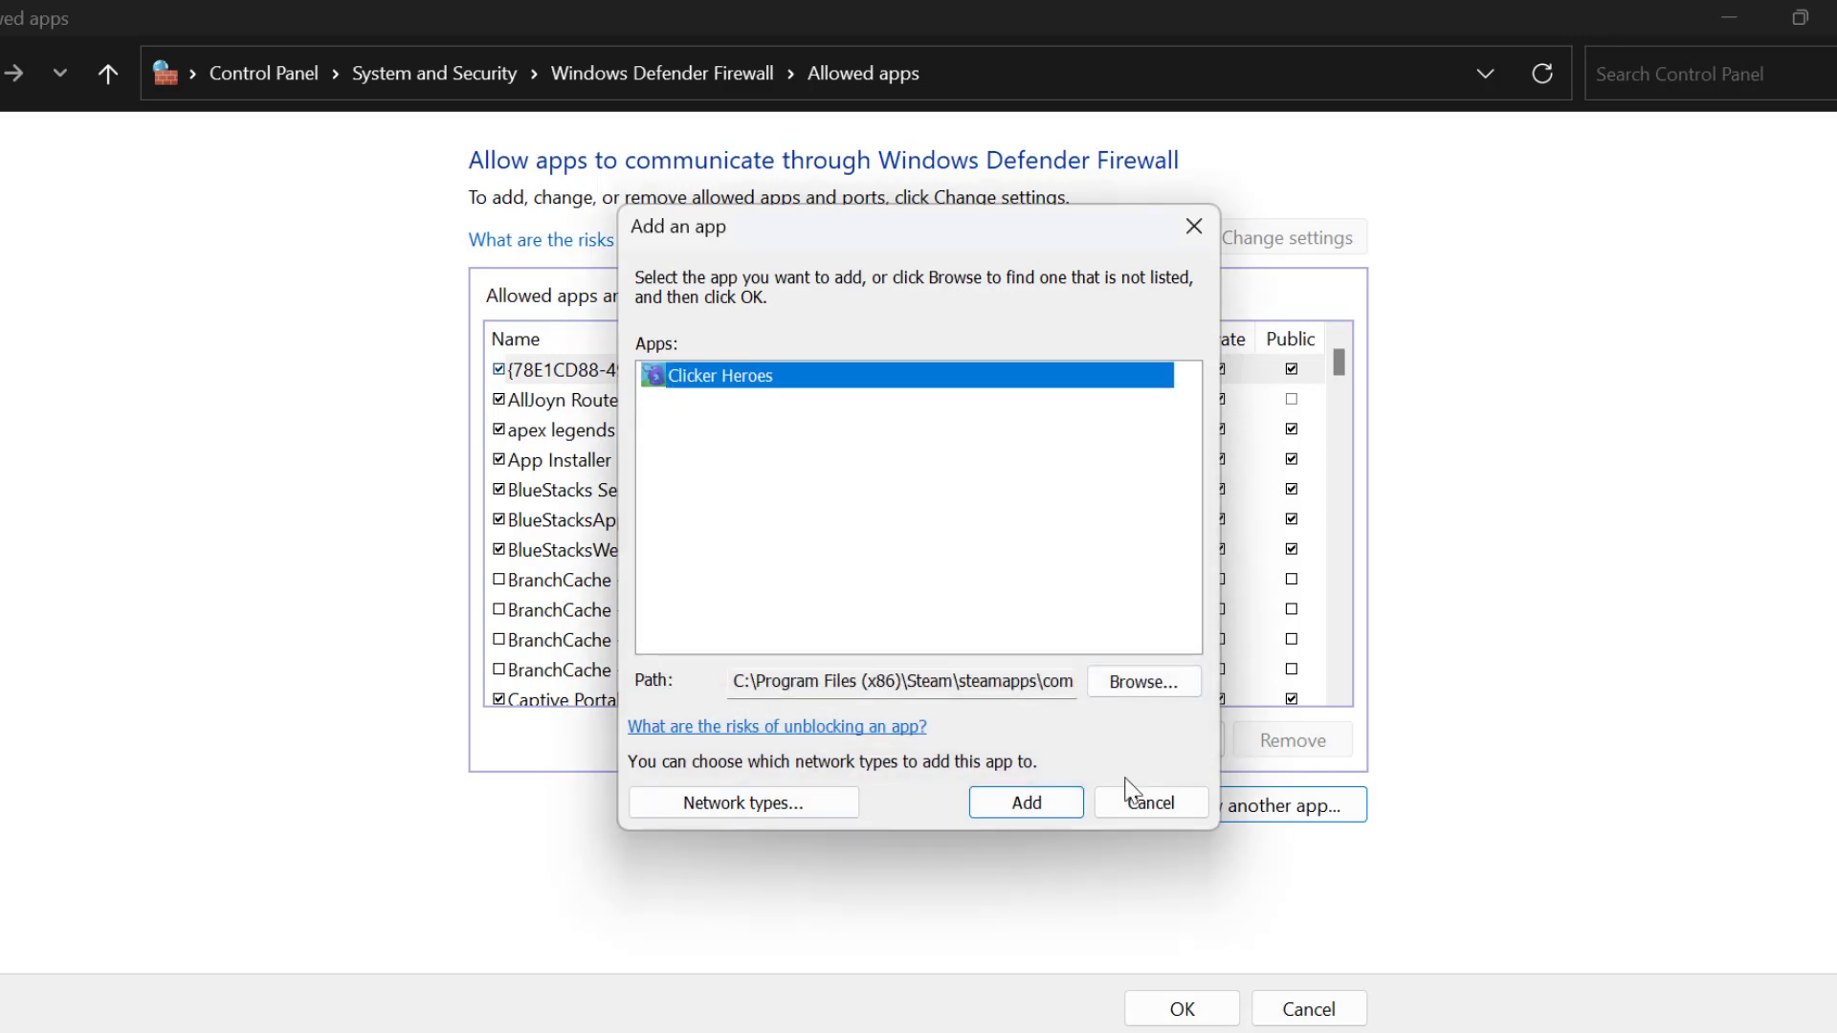
click(1163, 813)
Find Clicker Heroes in the allowed apps list to check its Private and Public access, and confirm the firewall settings
click(636, 540)
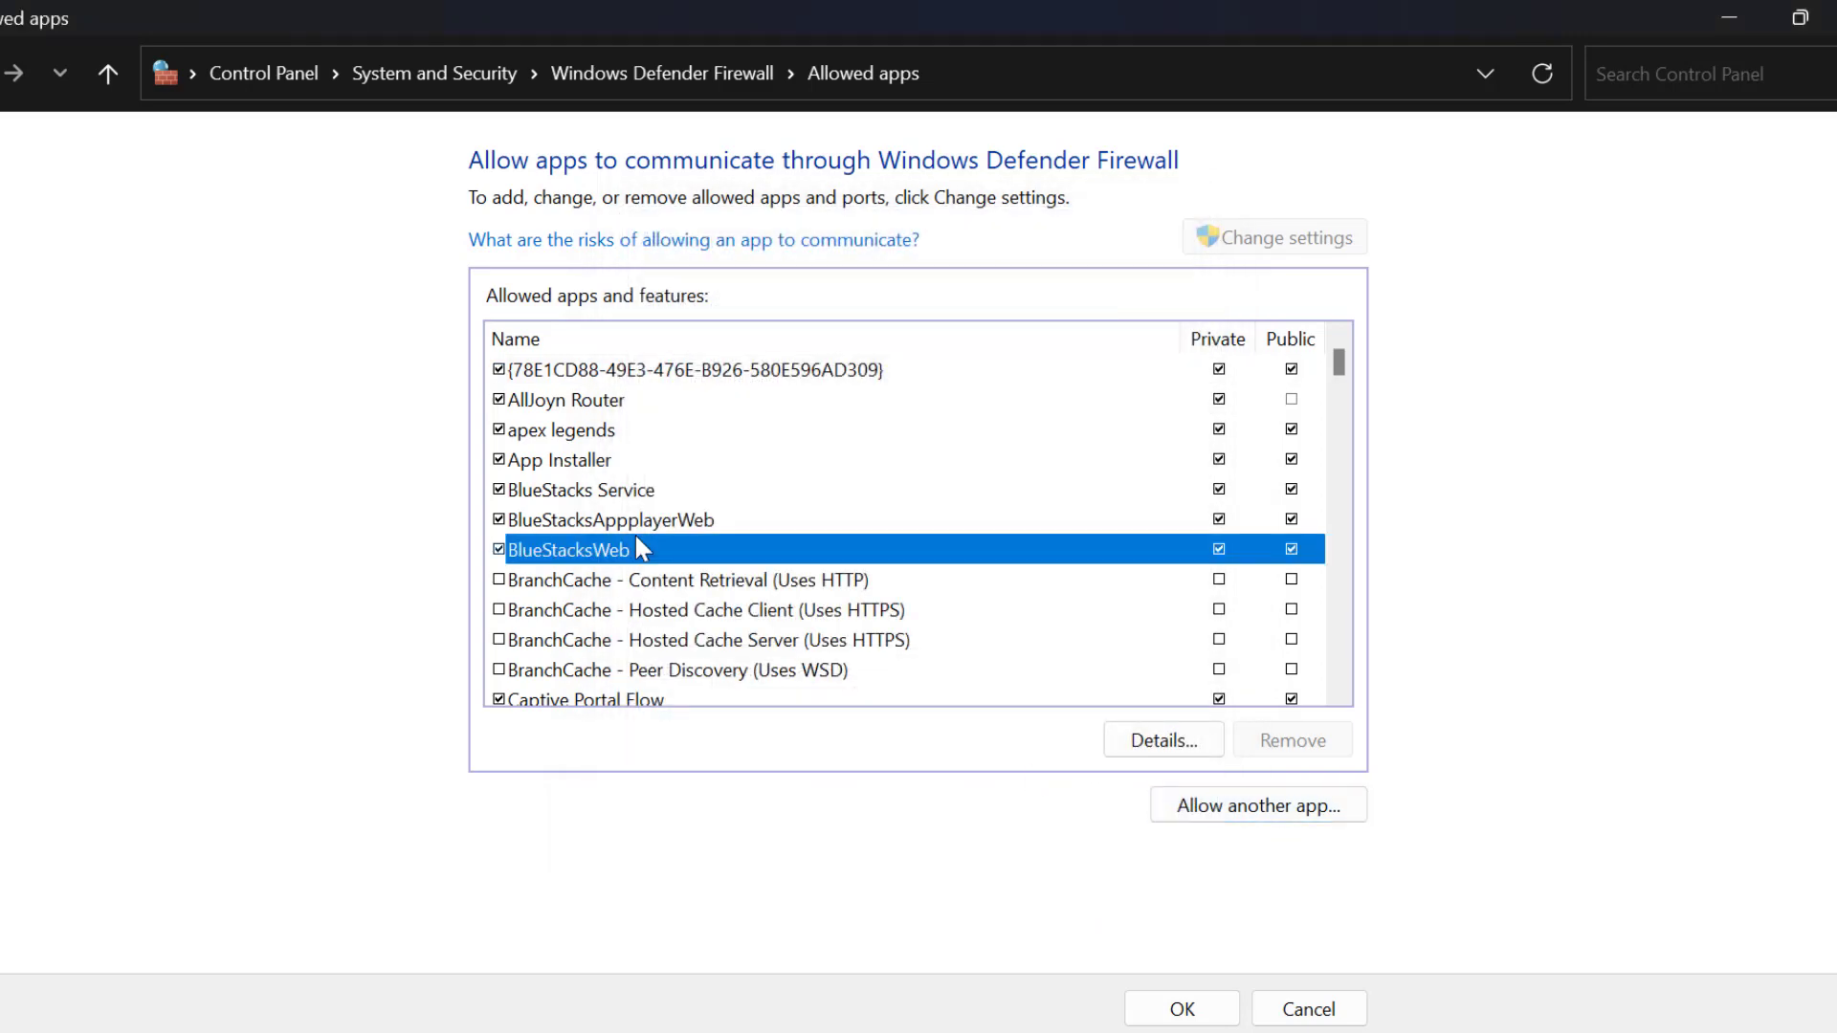
key(d)
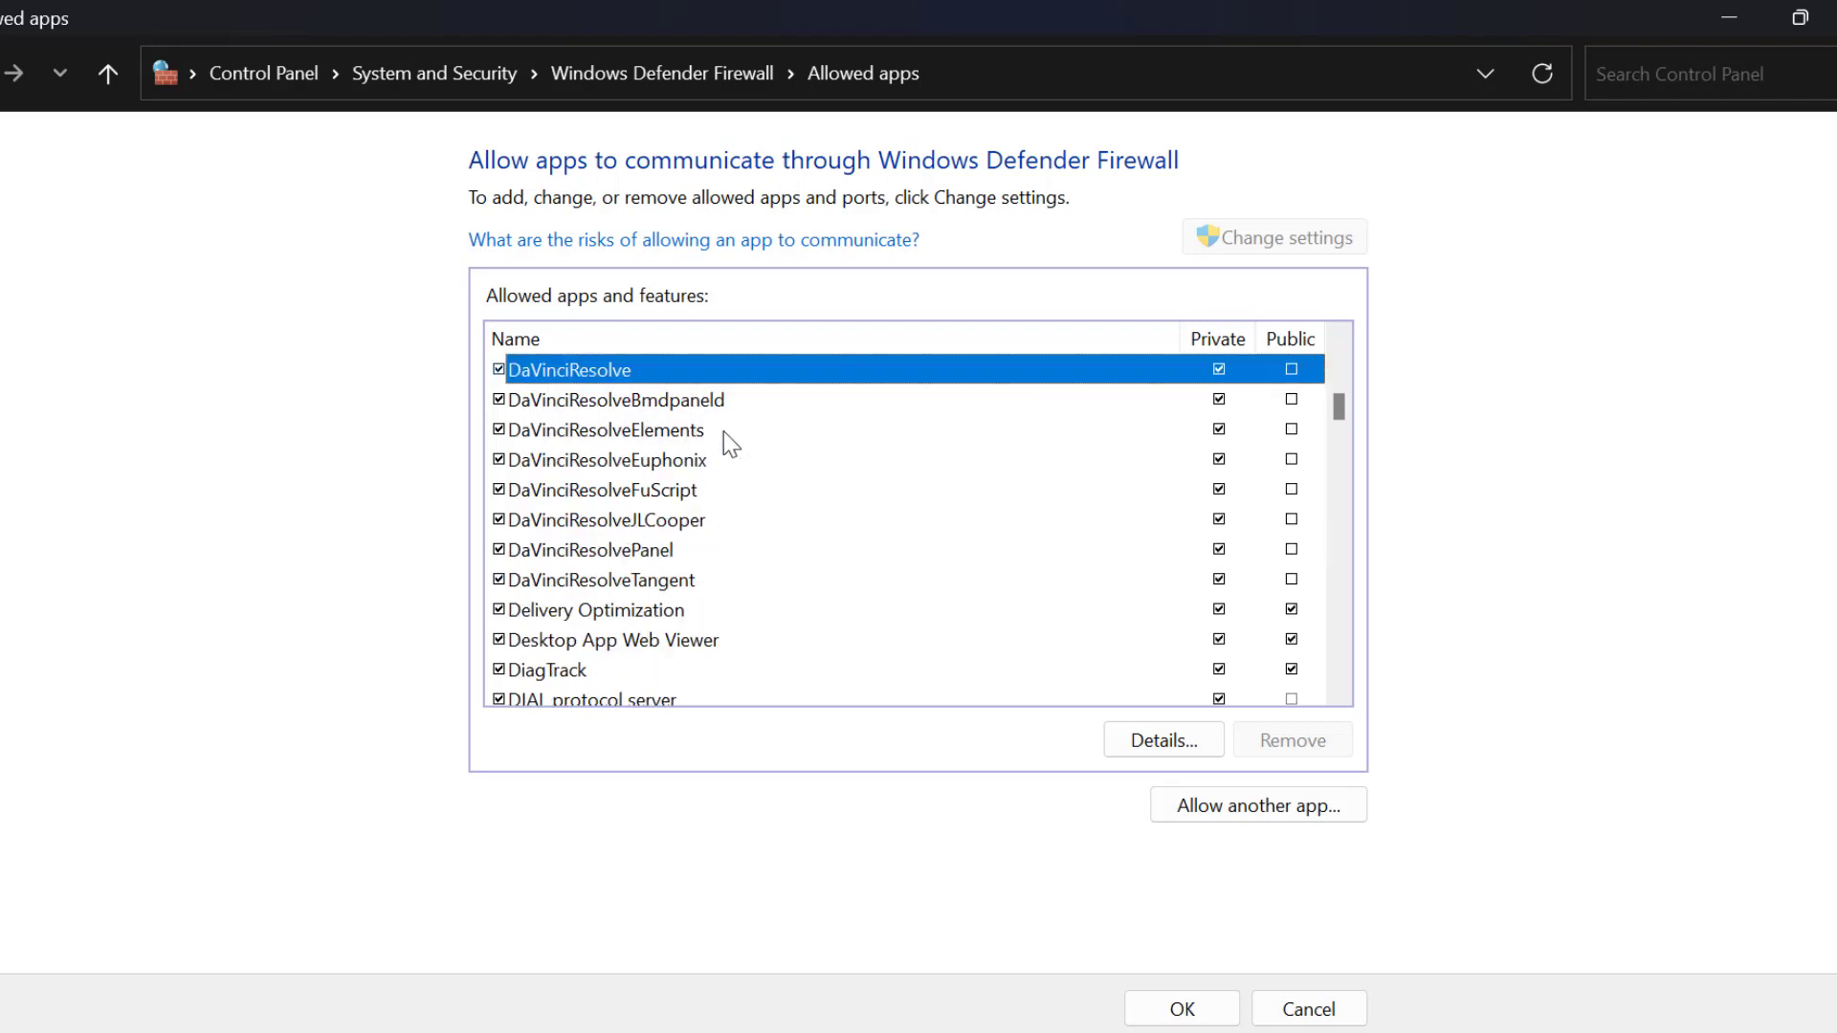
key(c)
key(Down)
key(Down)
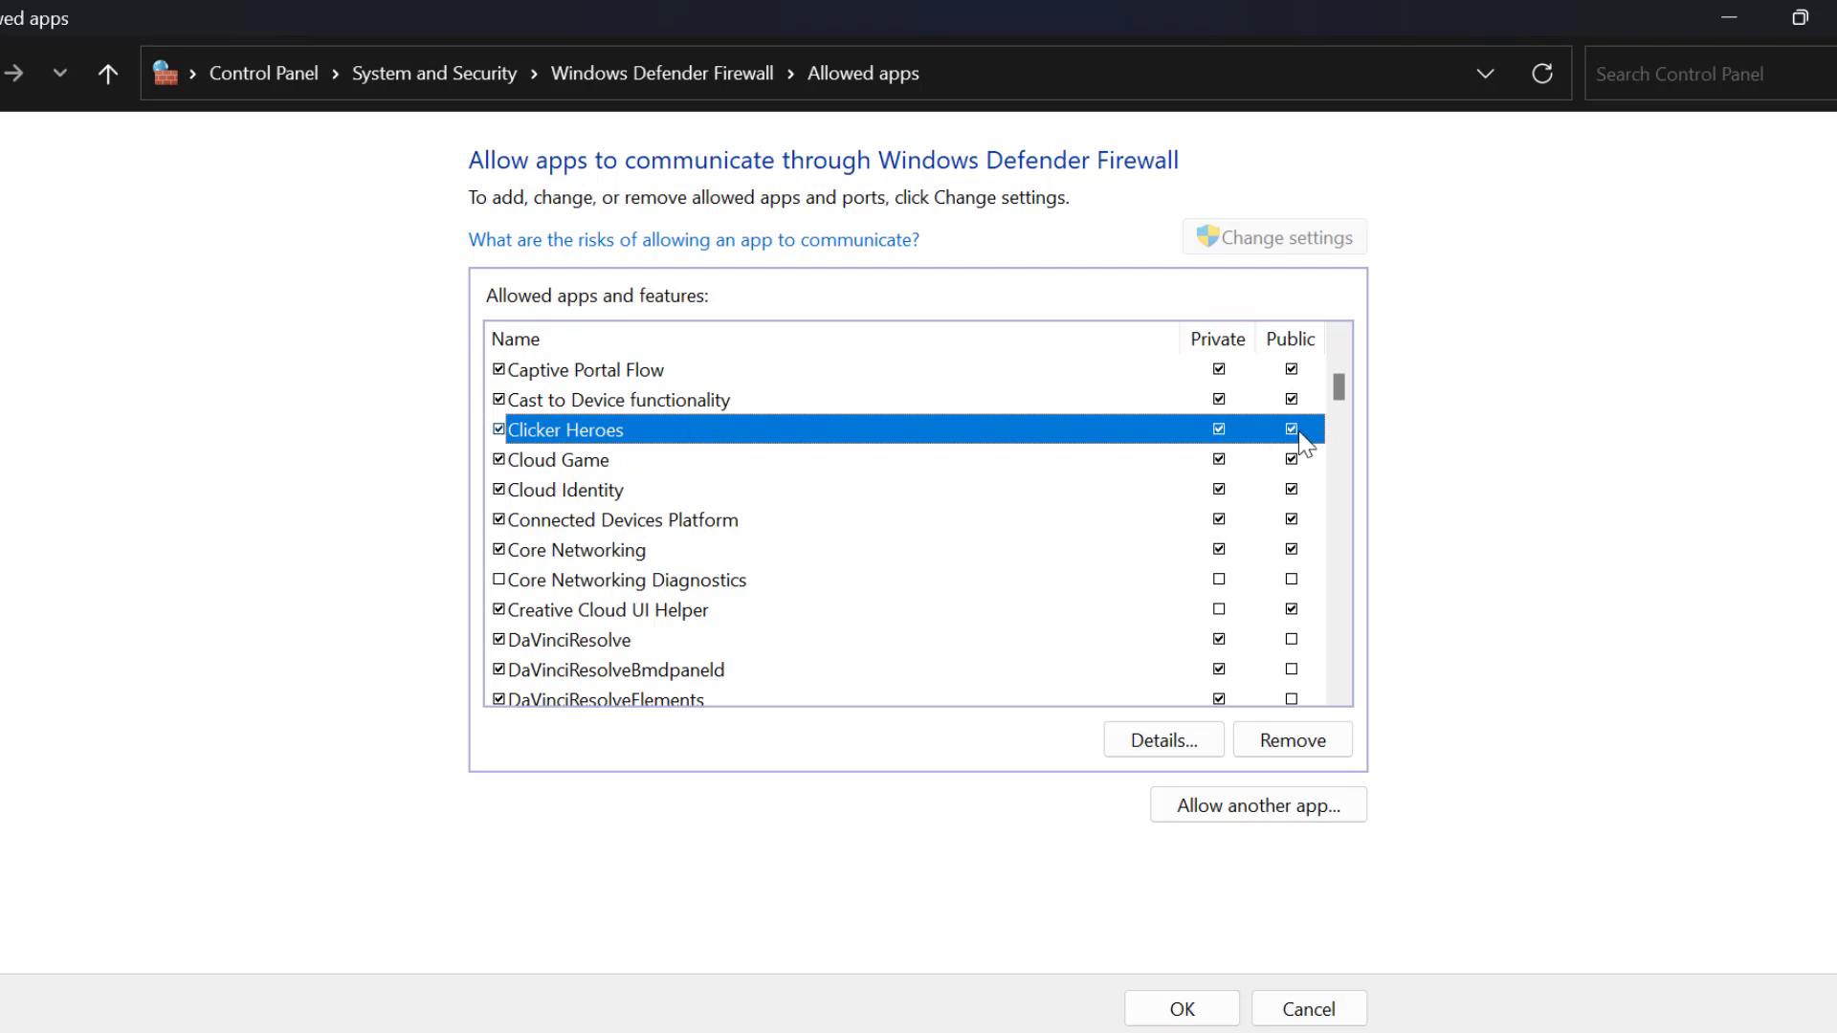
click(1182, 1009)
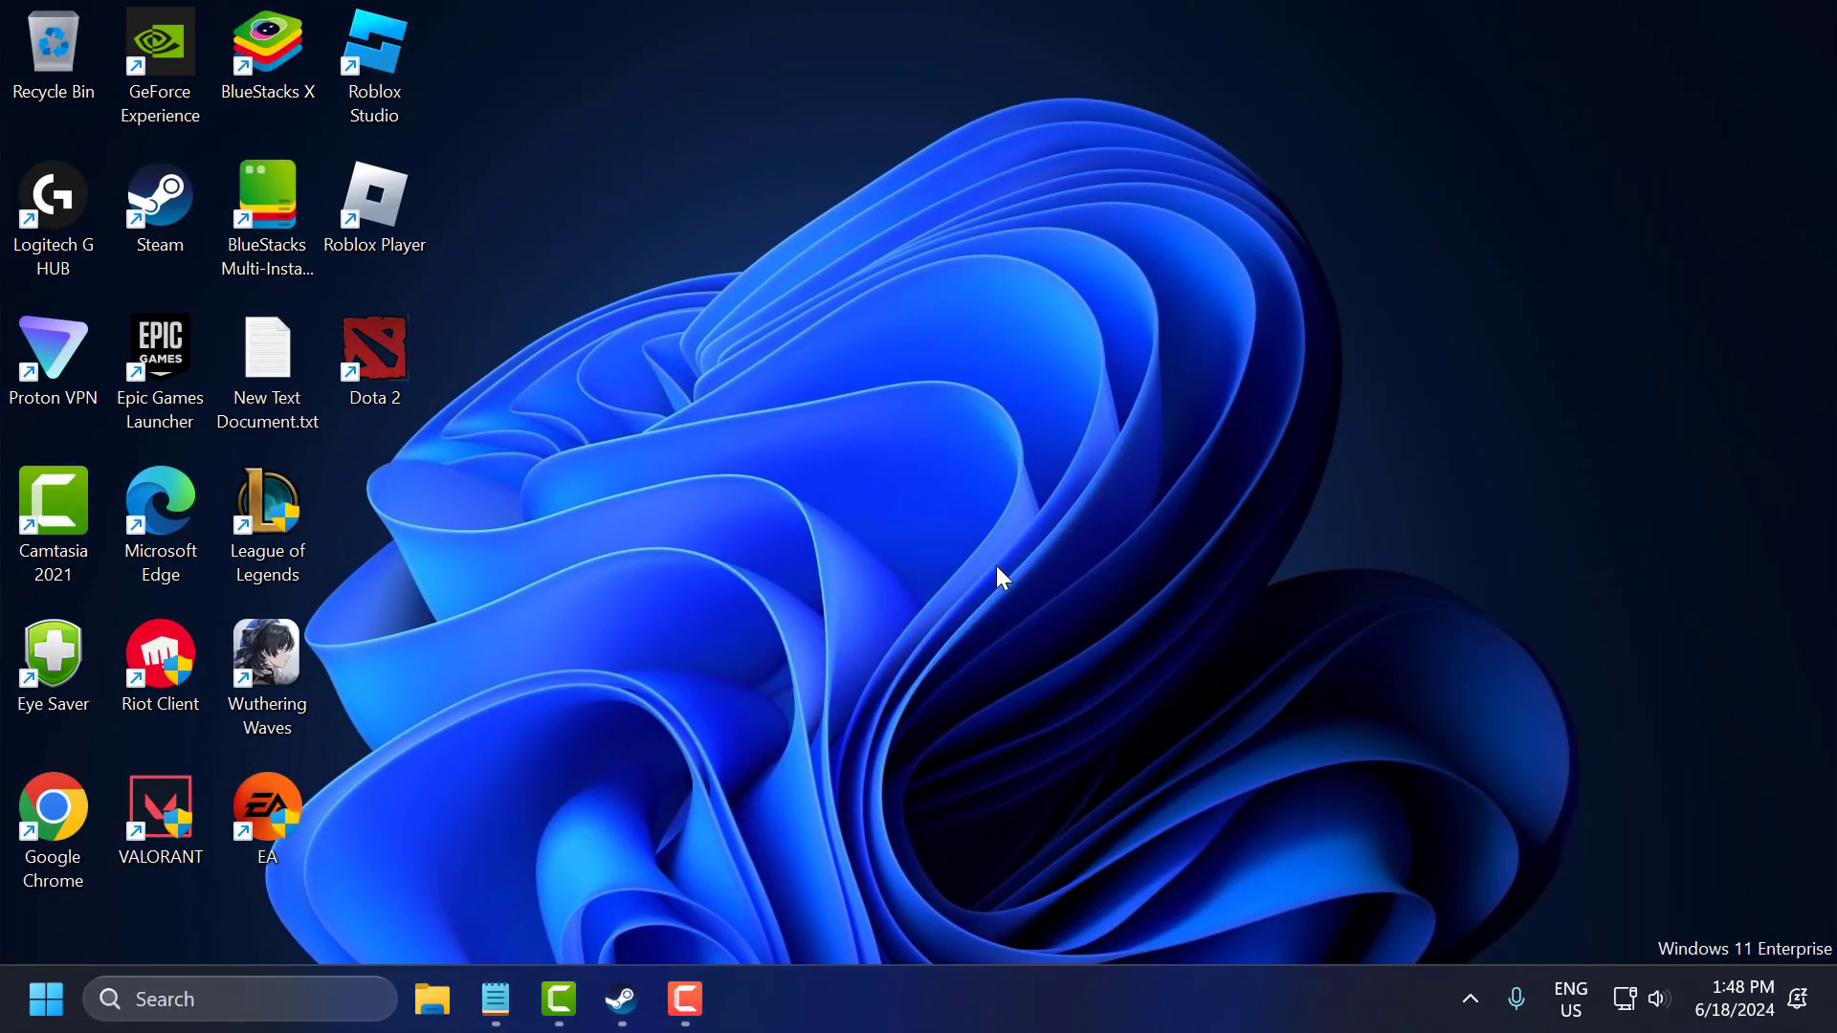